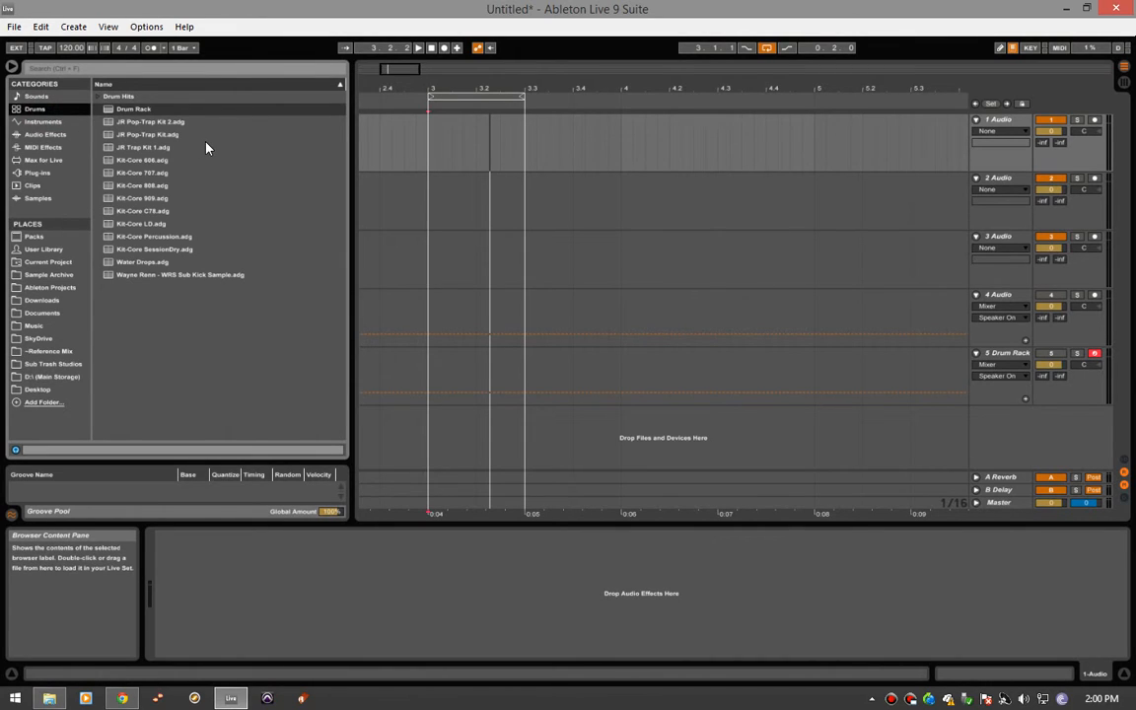
- Expand the Drum Hits folder and its Kick subfolder in the browser's drum content
click(95, 95)
scroll(253, 276, down, 2)
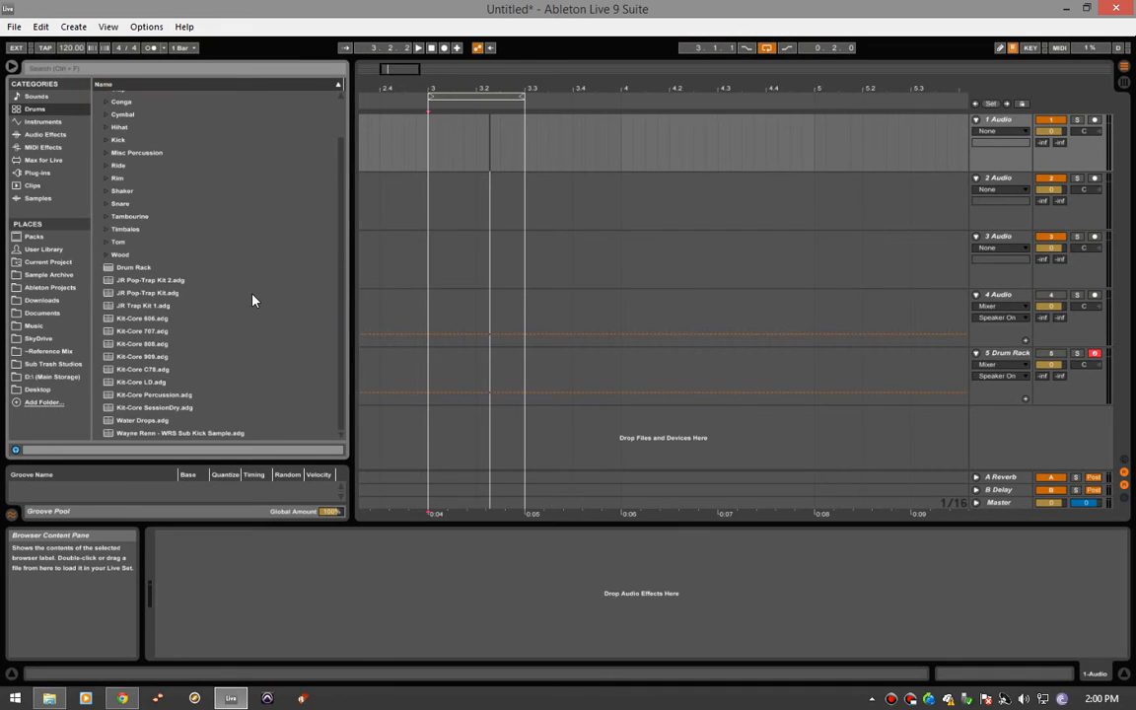
scroll(253, 299, up, 2)
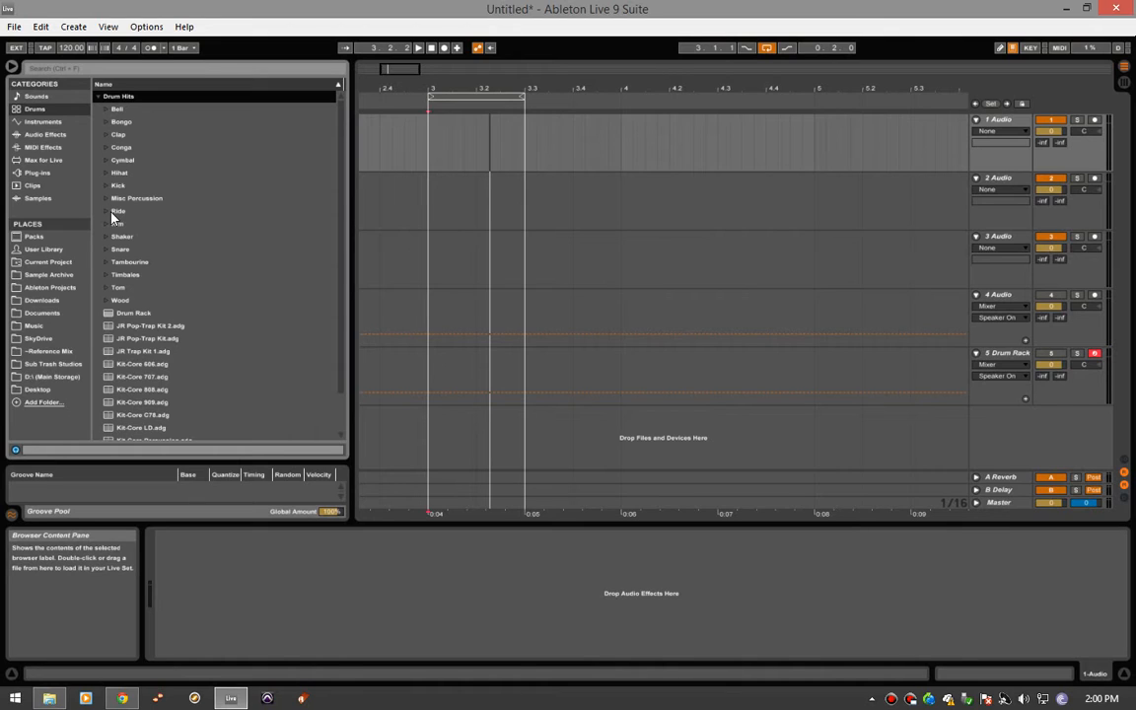
click(431, 144)
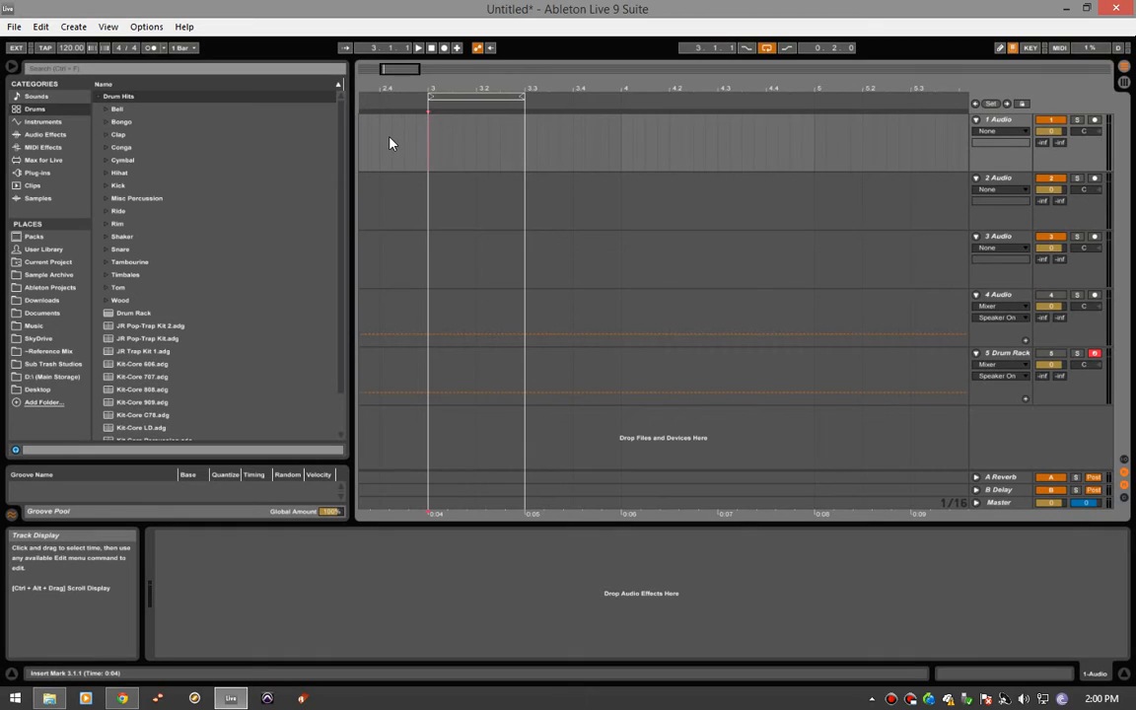
click(108, 186)
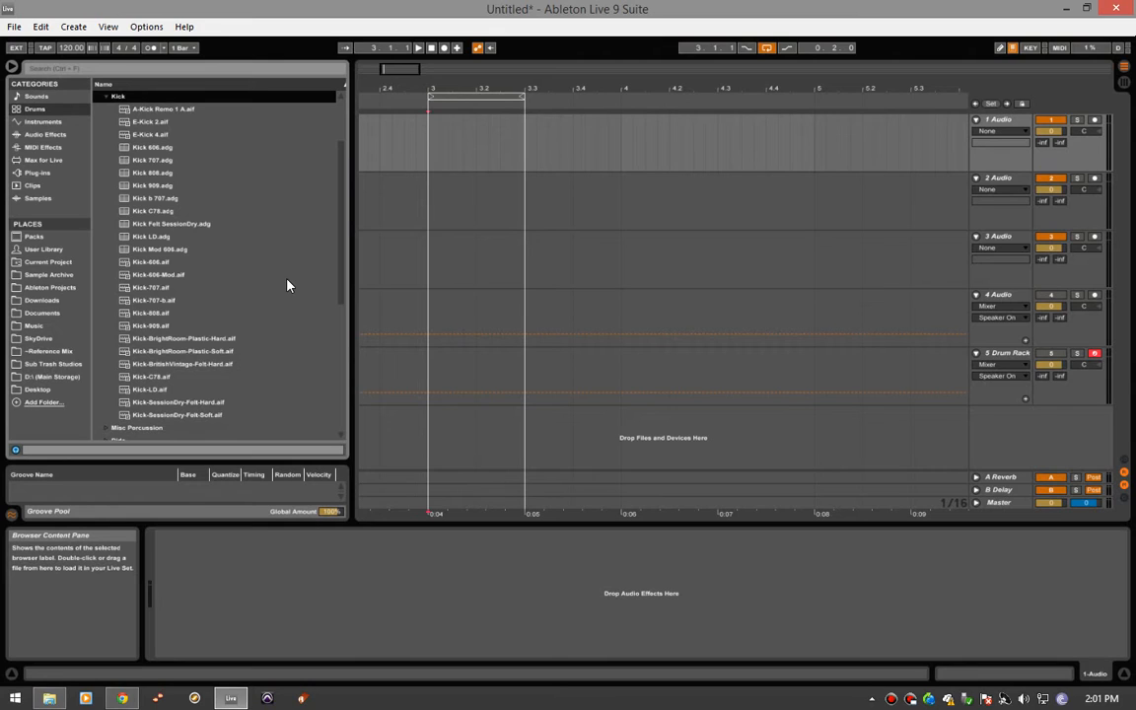
- Audition several kick samples and place Kick-808.aif on the 3 Audio track at position 3.1.1
drag(340, 243, 340, 230)
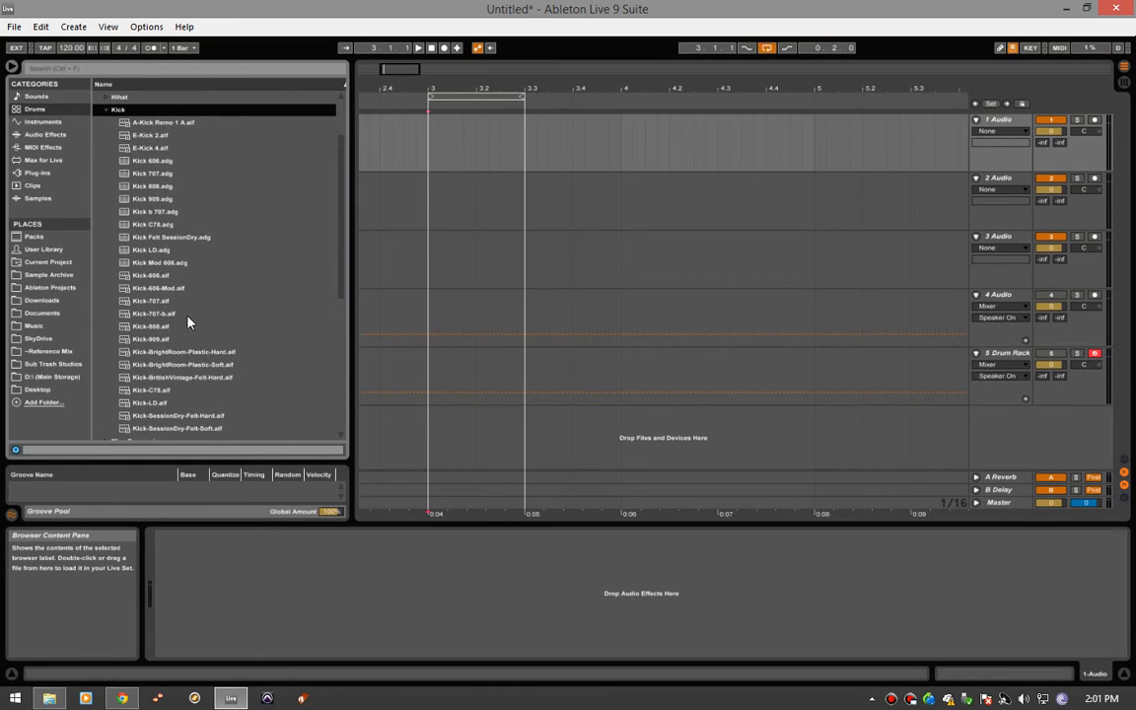
click(153, 185)
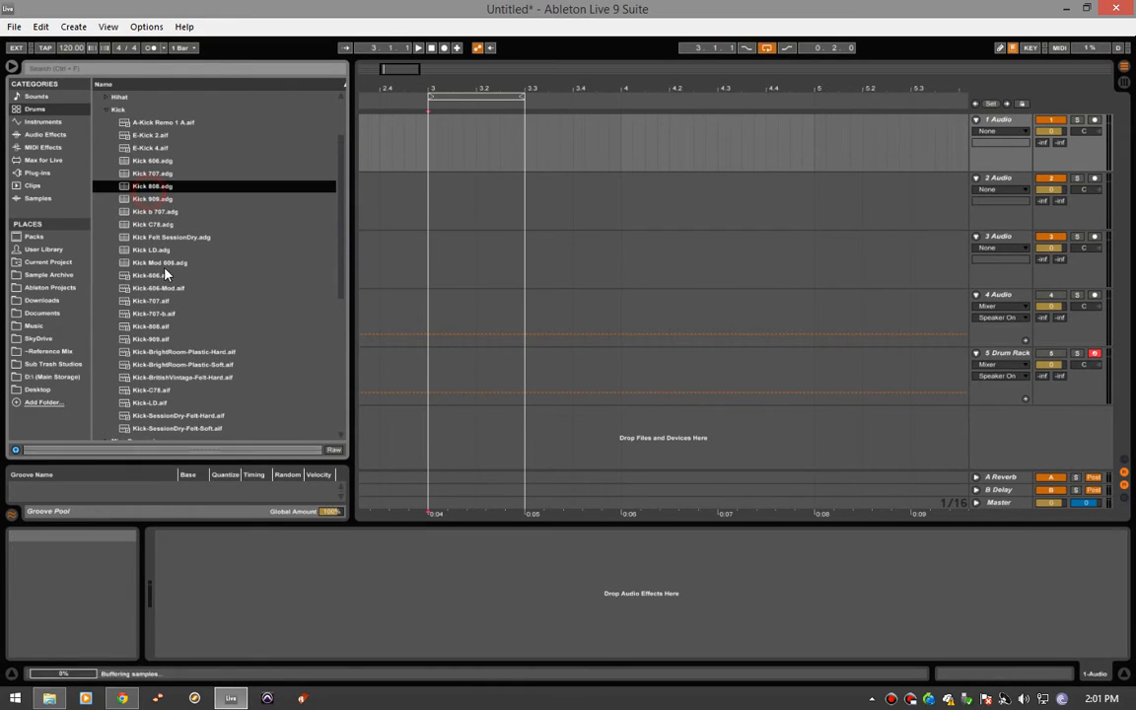
click(156, 318)
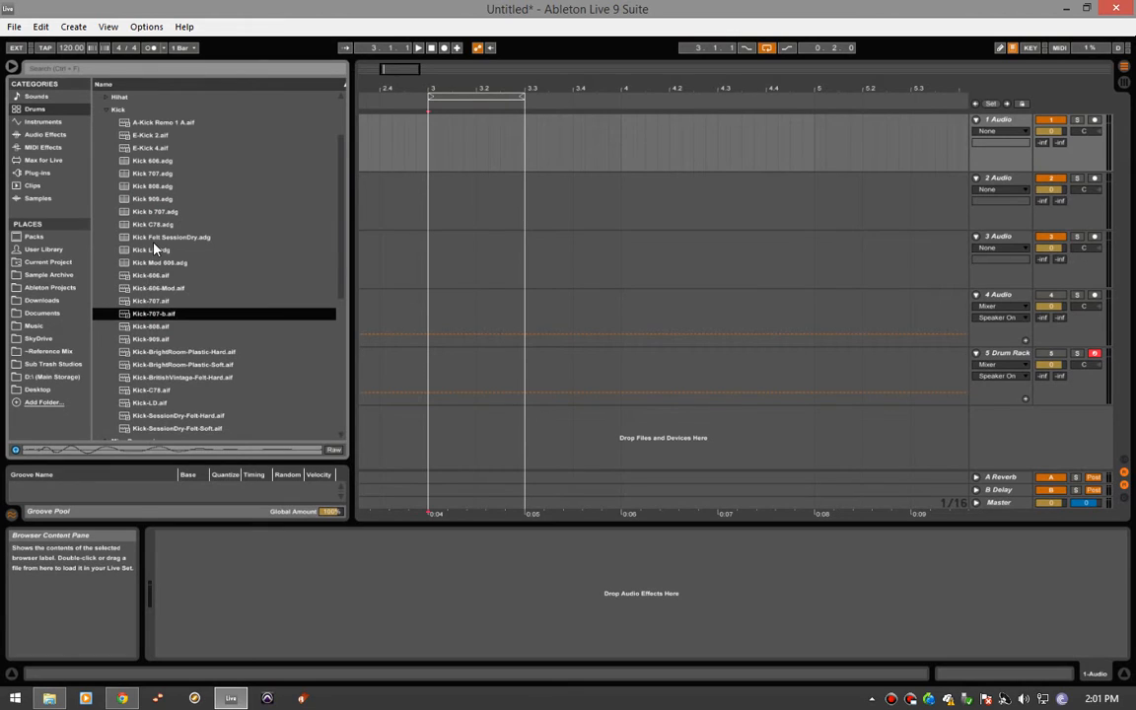
click(164, 327)
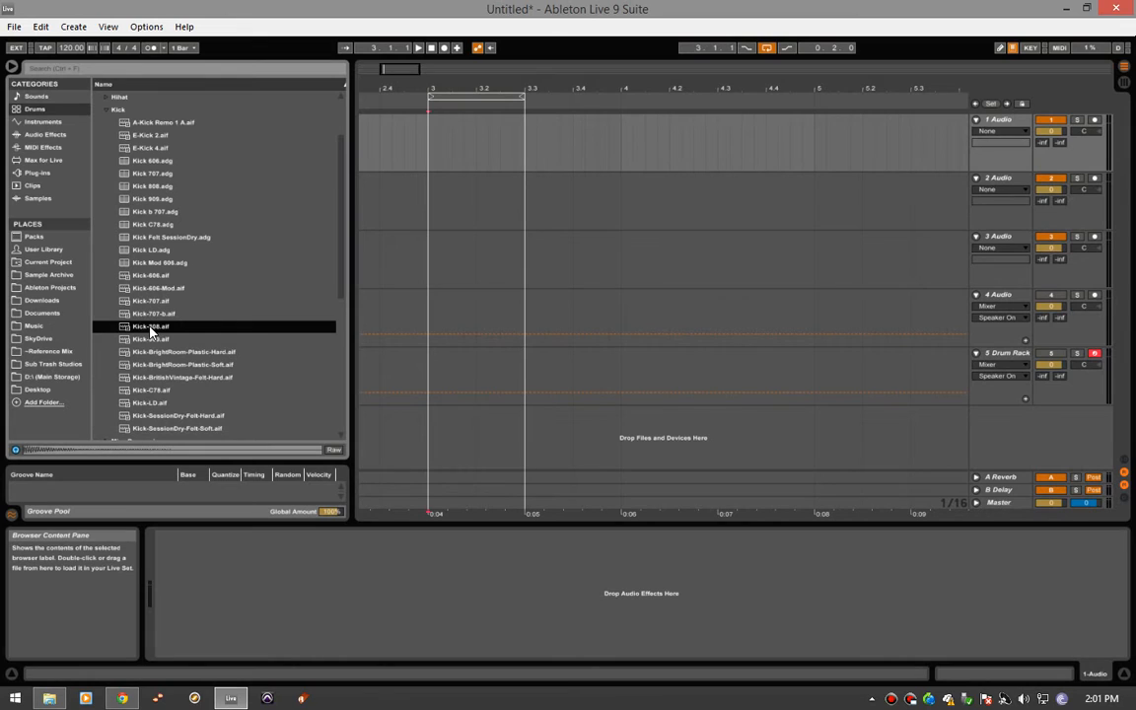
drag(150, 331, 434, 266)
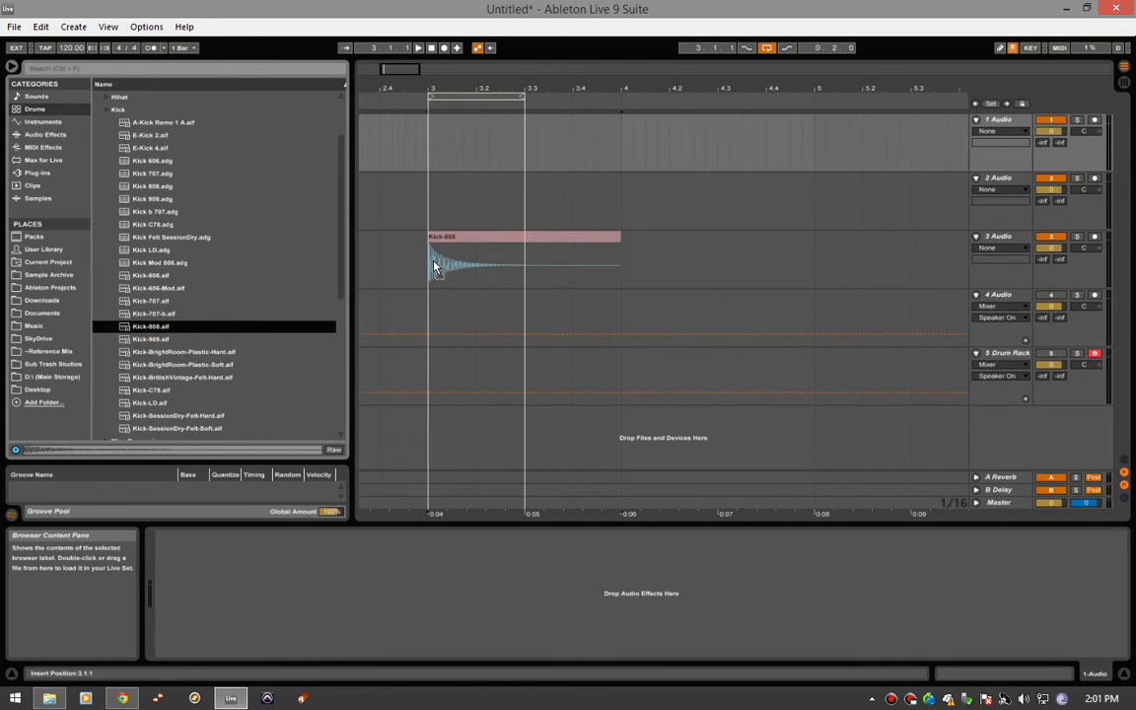
click(431, 272)
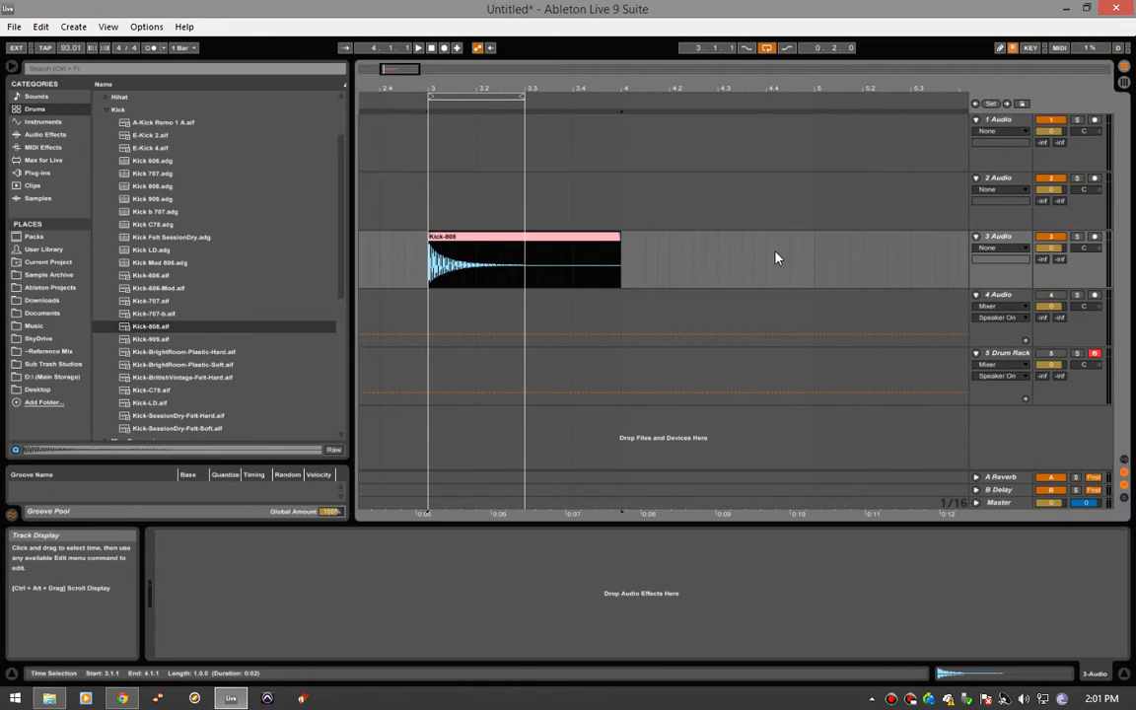
click(999, 120)
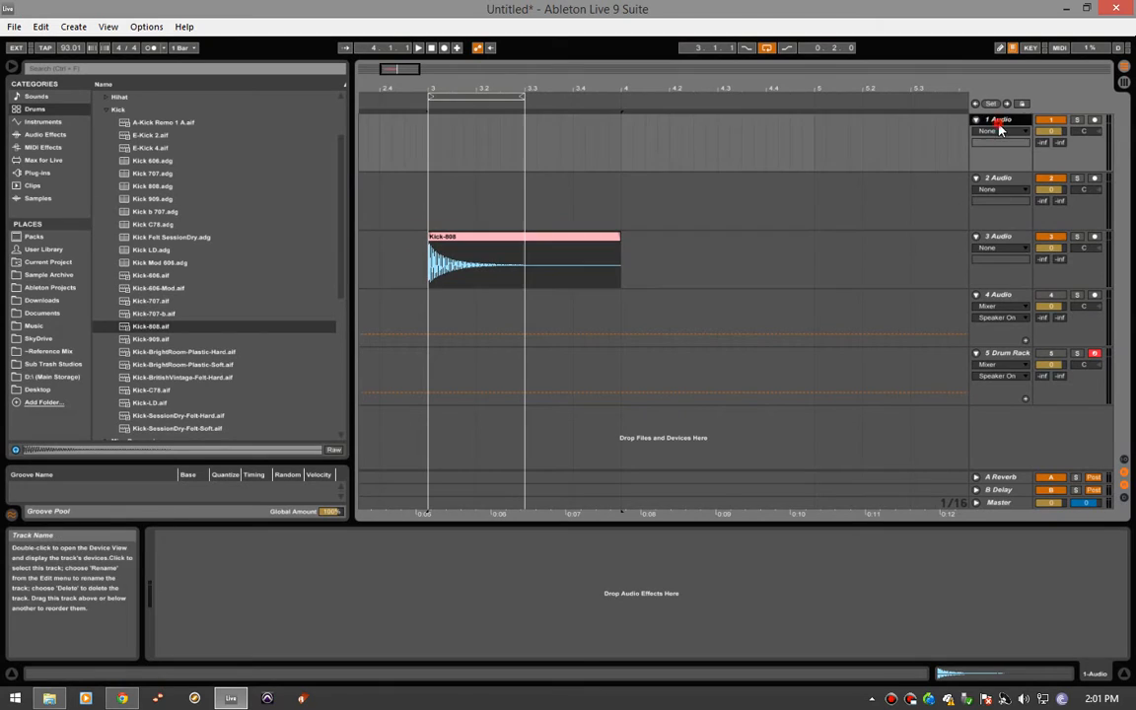
click(1000, 177)
click(1017, 238)
click(1002, 178)
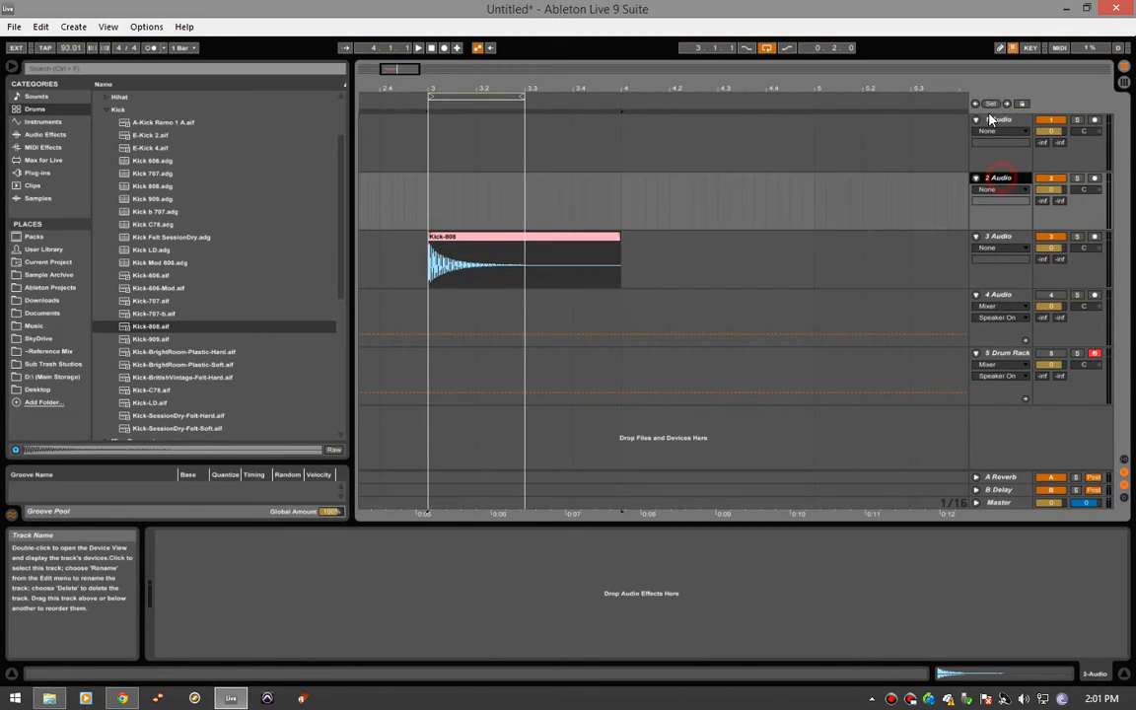
click(992, 119)
click(1000, 236)
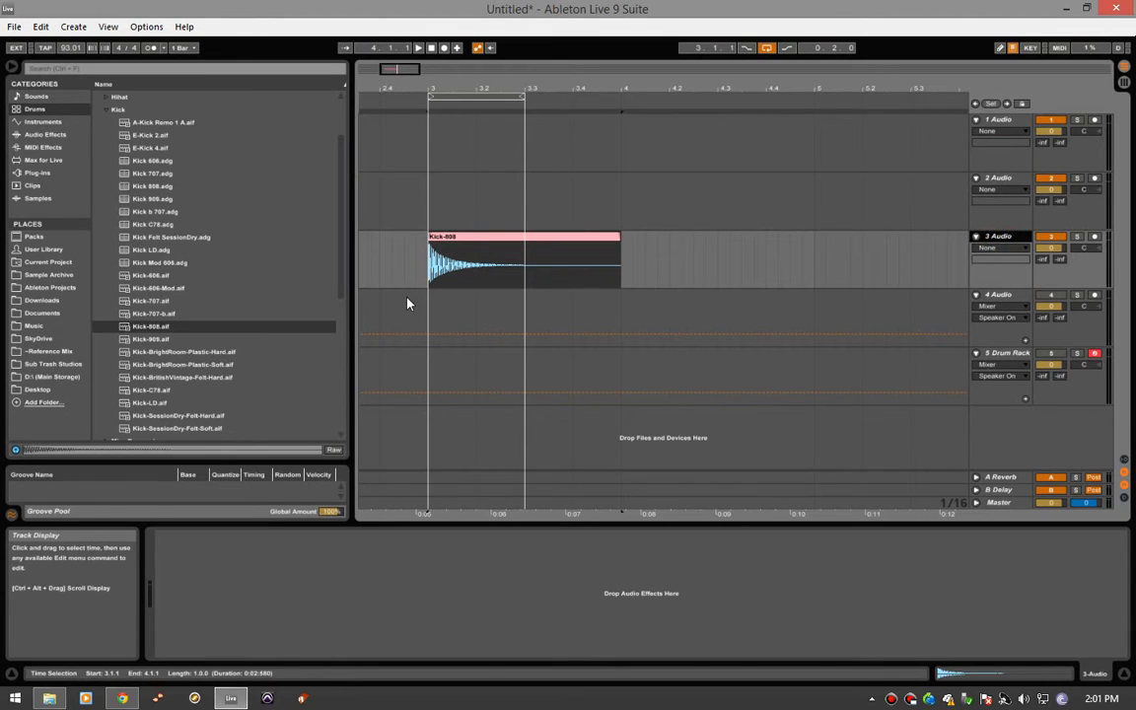
click(691, 323)
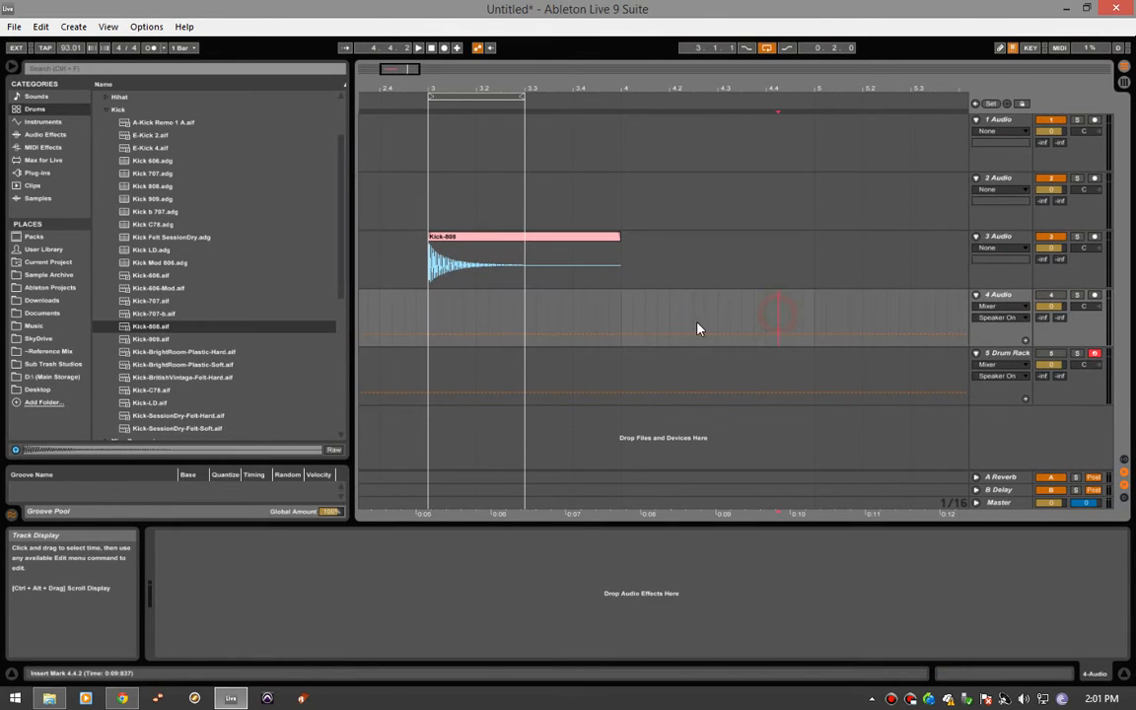
drag(429, 312, 621, 317)
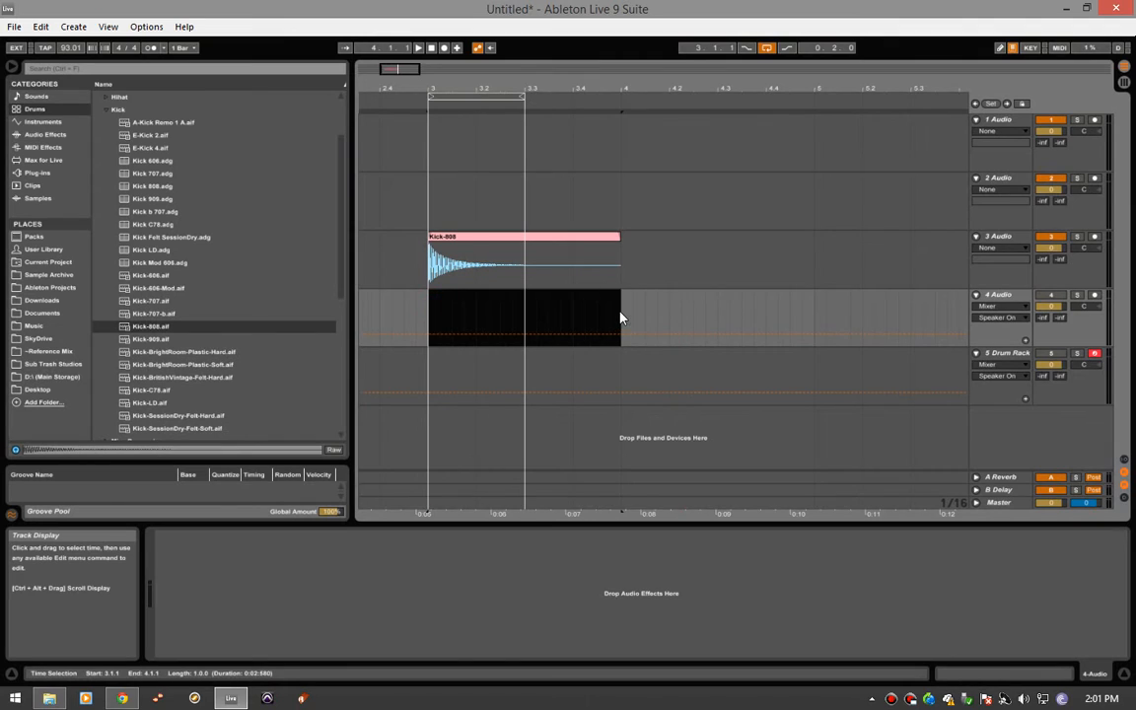
click(429, 373)
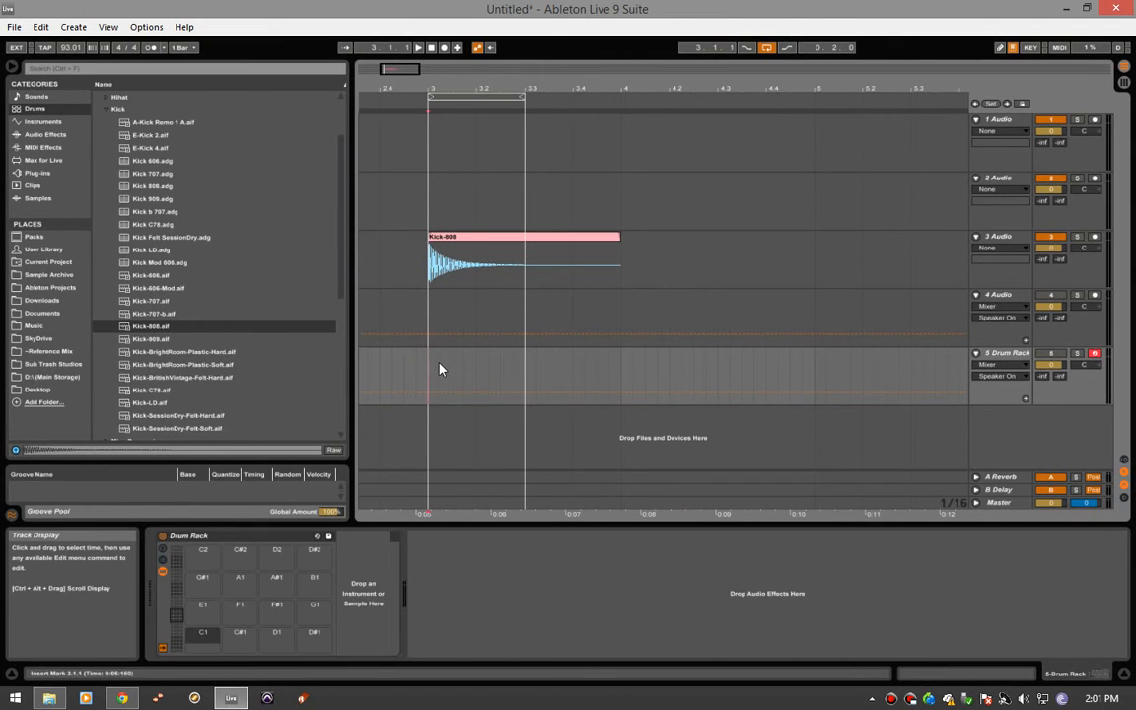
click(427, 309)
click(434, 254)
click(431, 203)
click(443, 156)
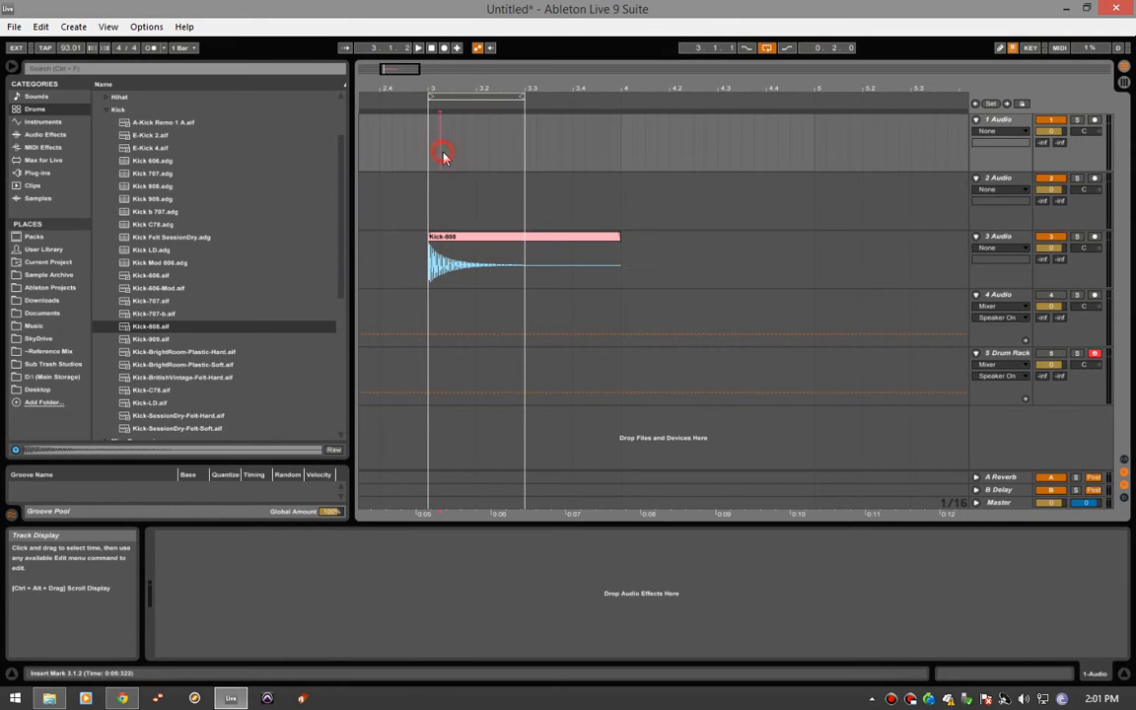
click(426, 146)
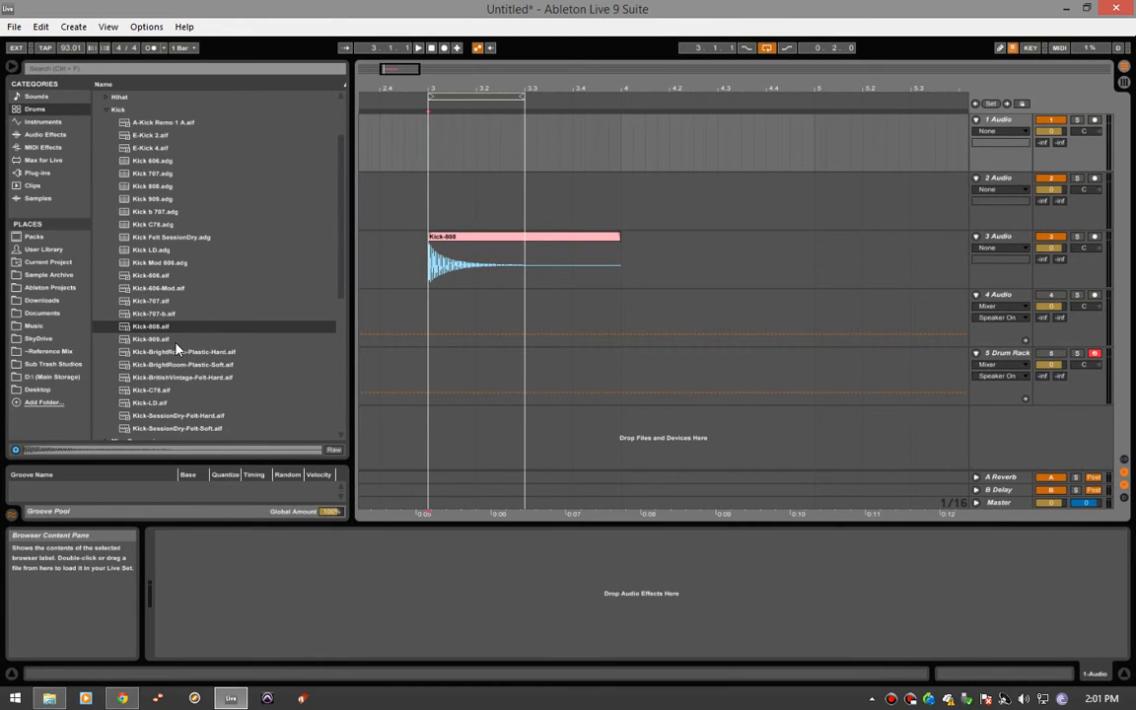
- Extend the arrangement loop's end to bar 4 so it spans the Kick-808 clip, and play the clip back
click(430, 266)
key(space)
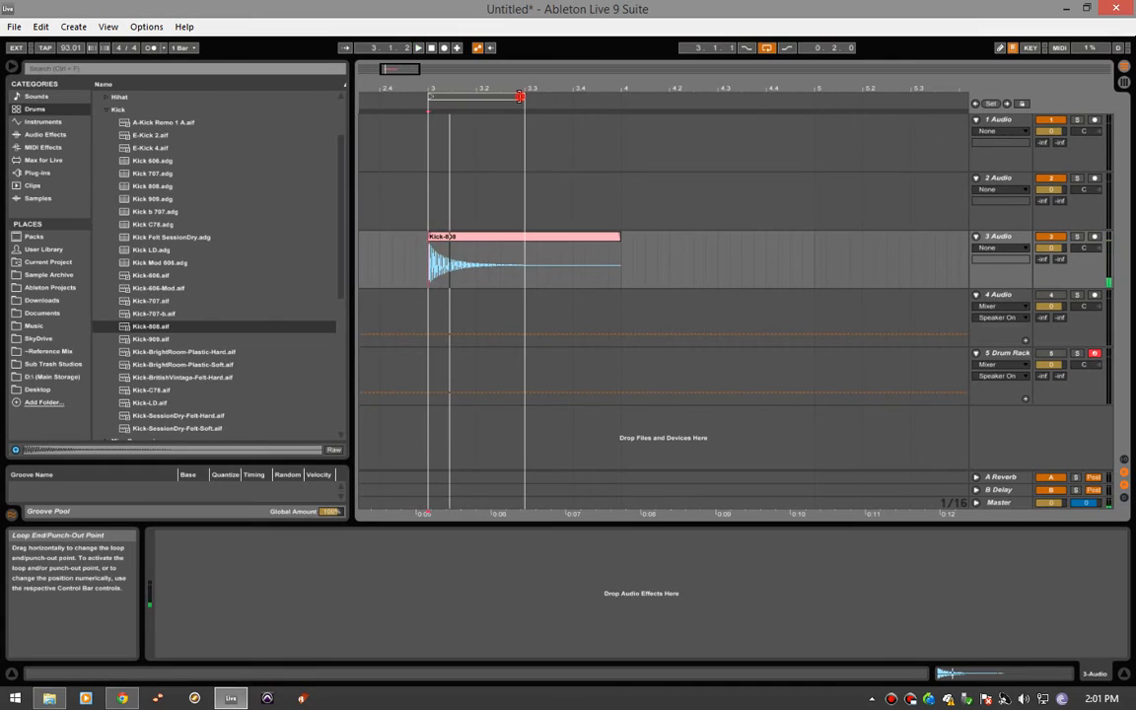
drag(520, 96, 620, 96)
click(419, 249)
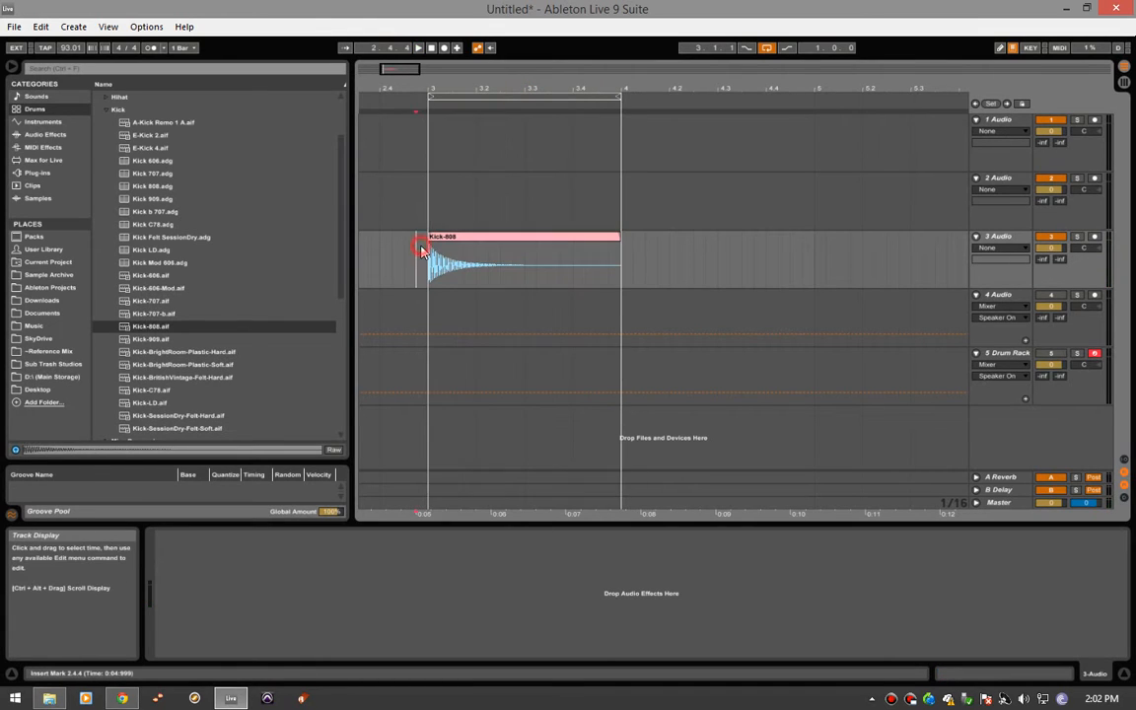
key(space)
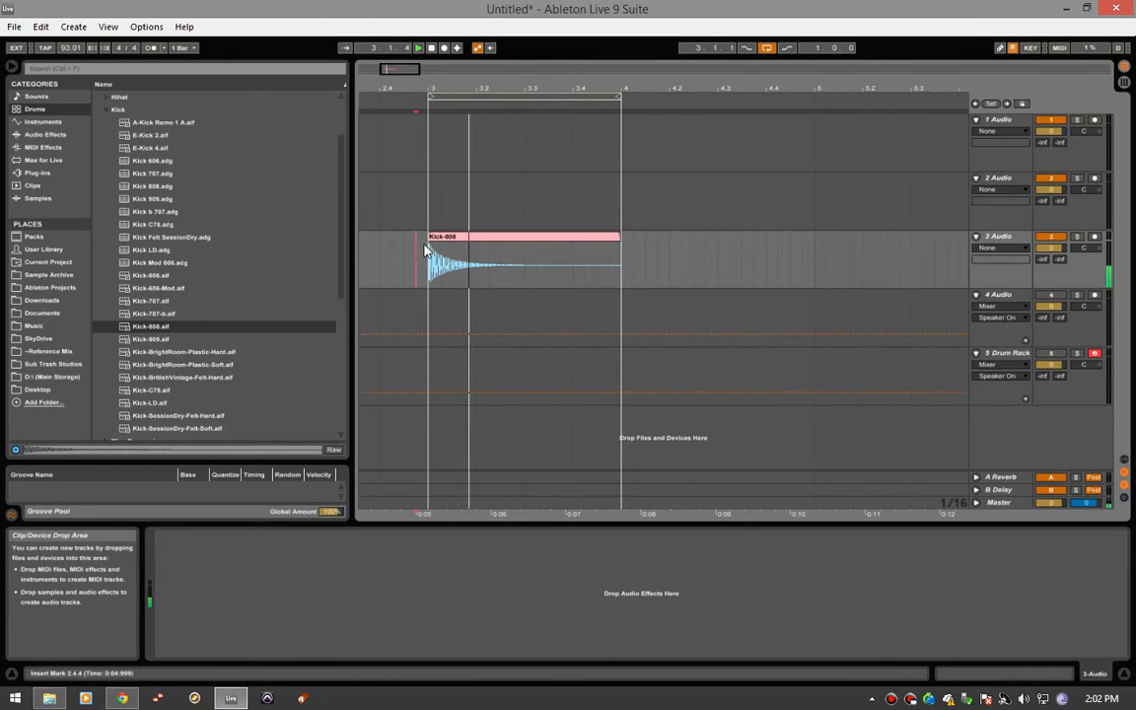
key(space)
click(426, 249)
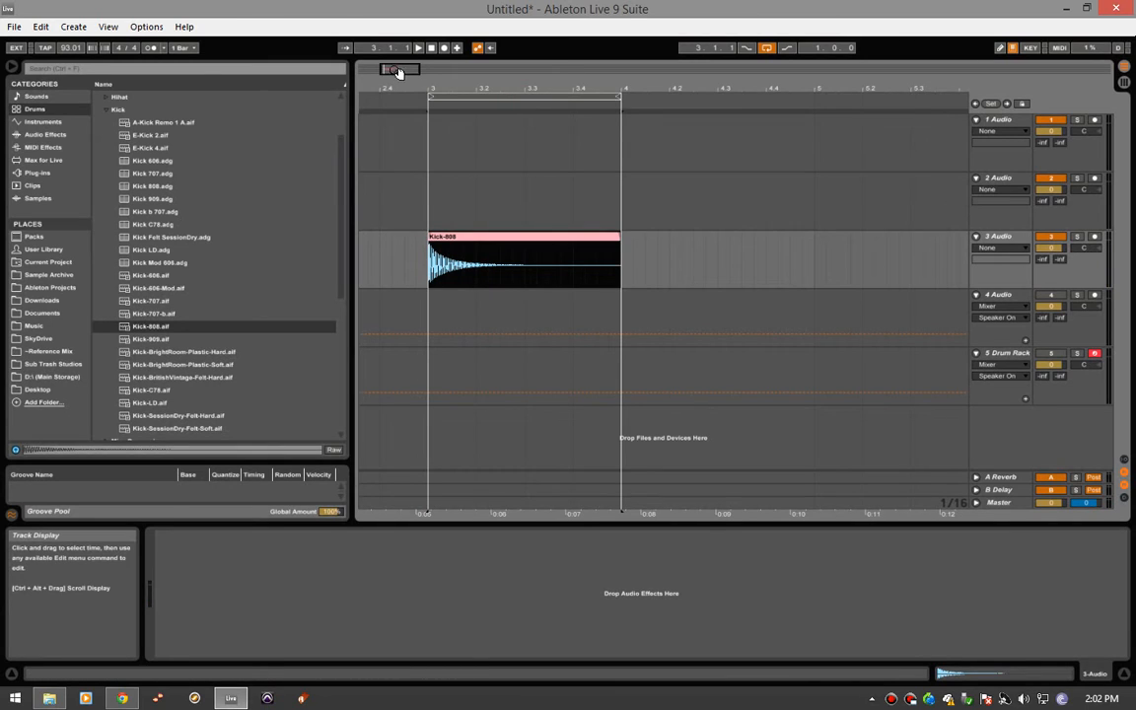
click(163, 326)
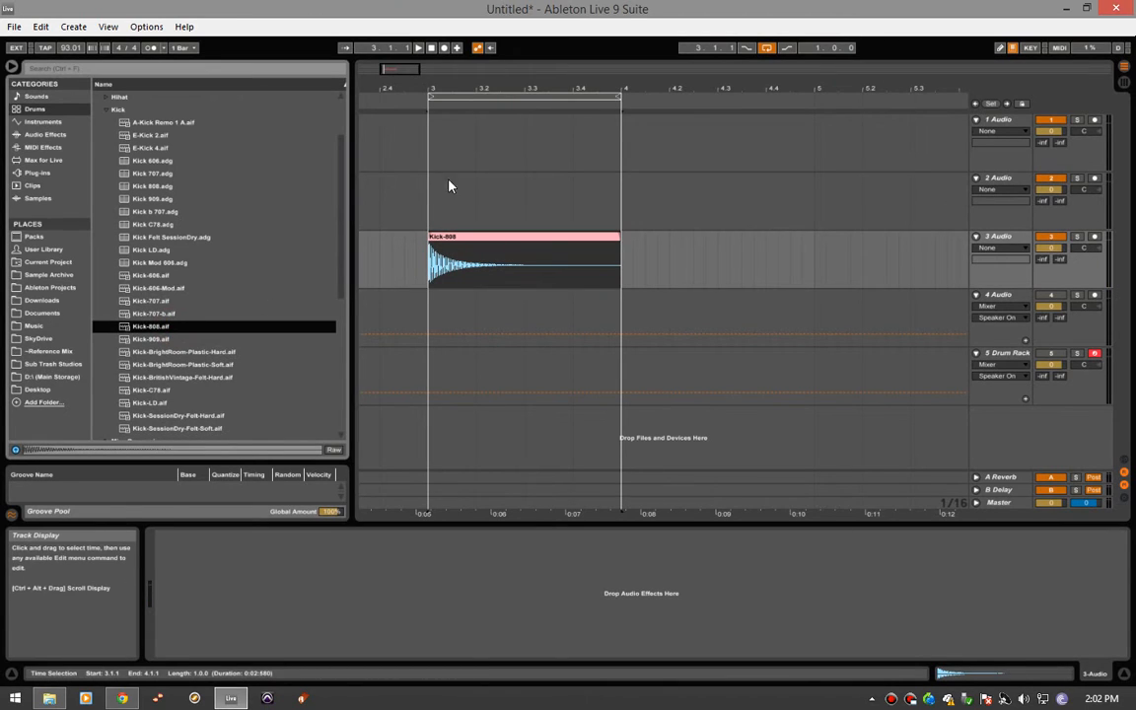
- Show the fades on the 3 Audio track and shorten the Kick-808 clip's fade-in to its minimum
drag(390, 70, 148, 537)
click(999, 247)
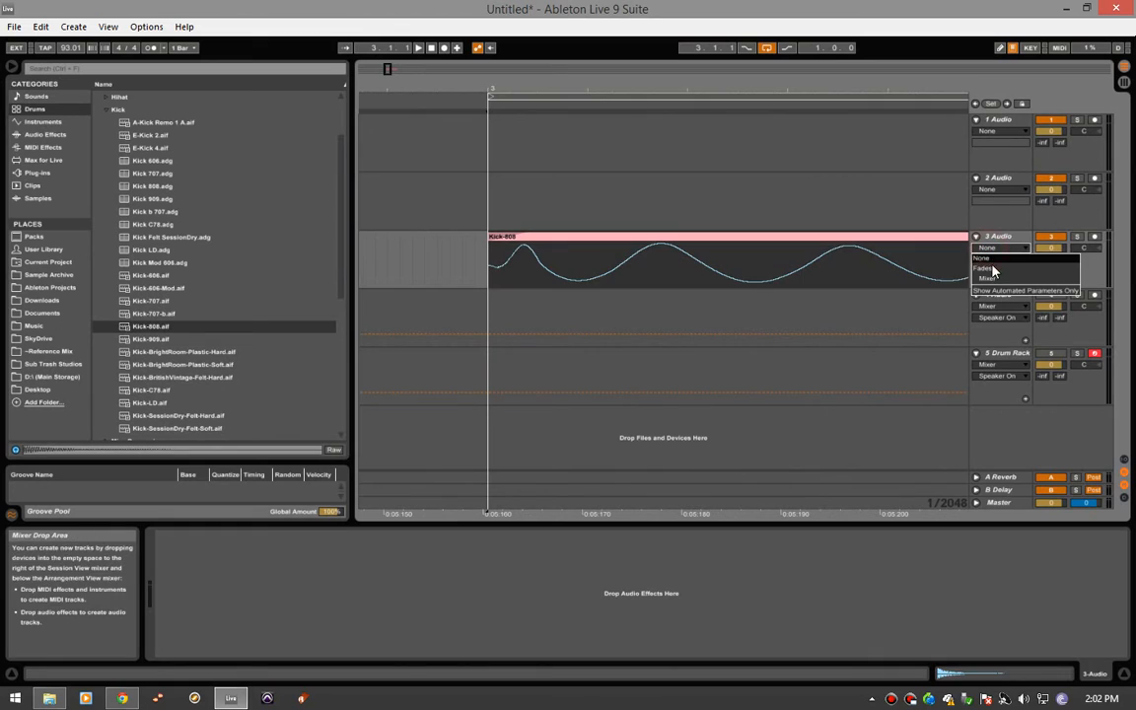
click(994, 272)
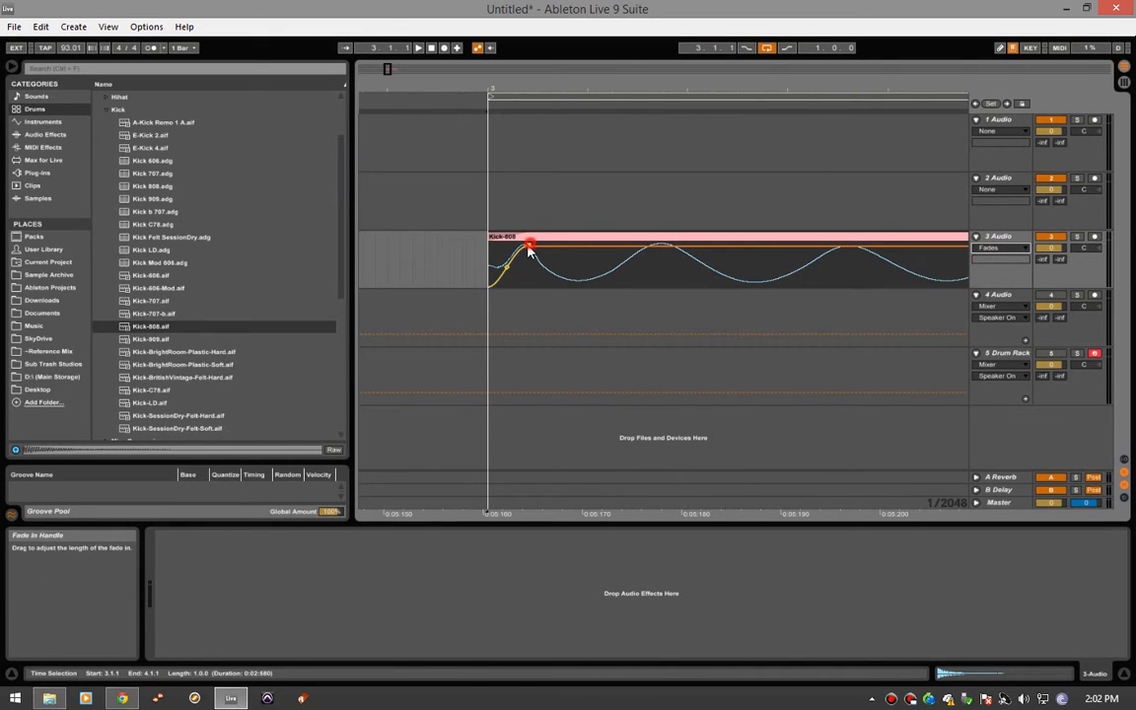
drag(528, 246, 468, 244)
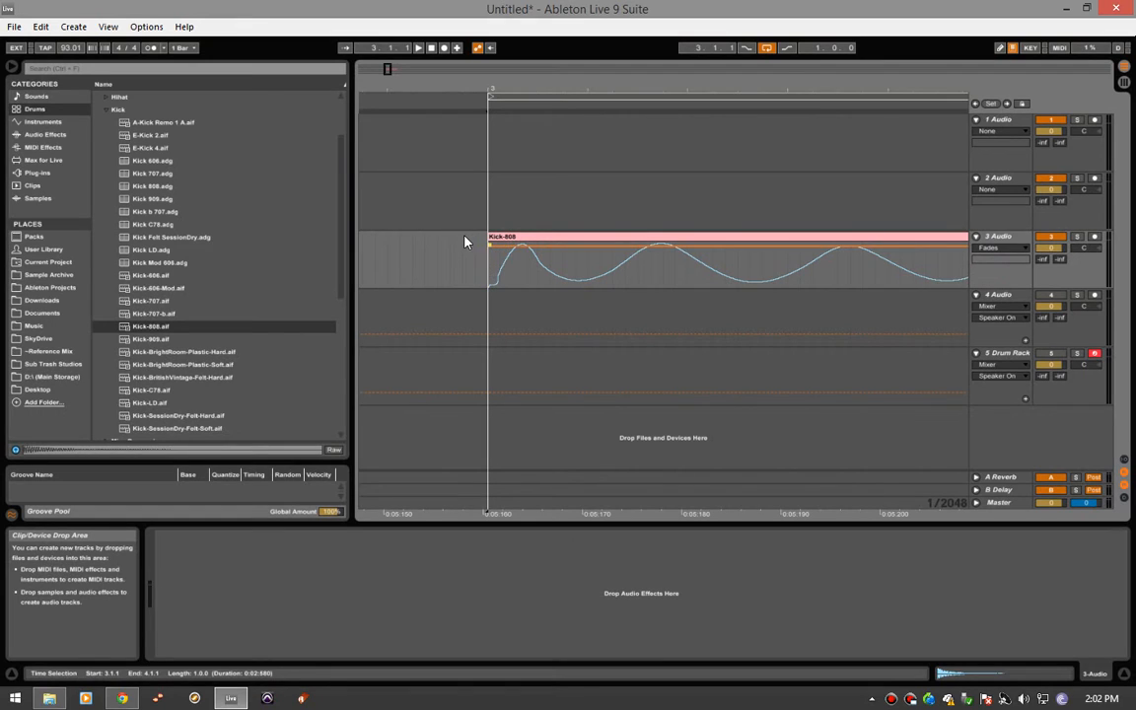
click(512, 264)
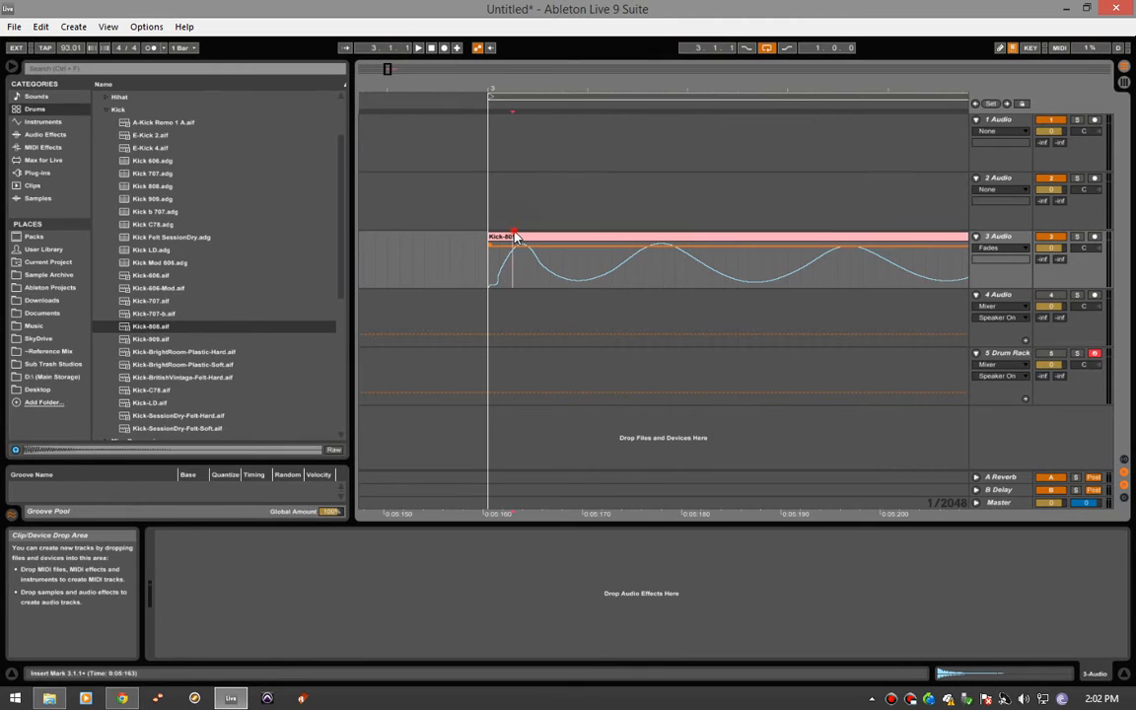
- Open the Kick-808 clip's sample view and fit its whole waveform in the display
click(607, 236)
drag(945, 675, 945, 708)
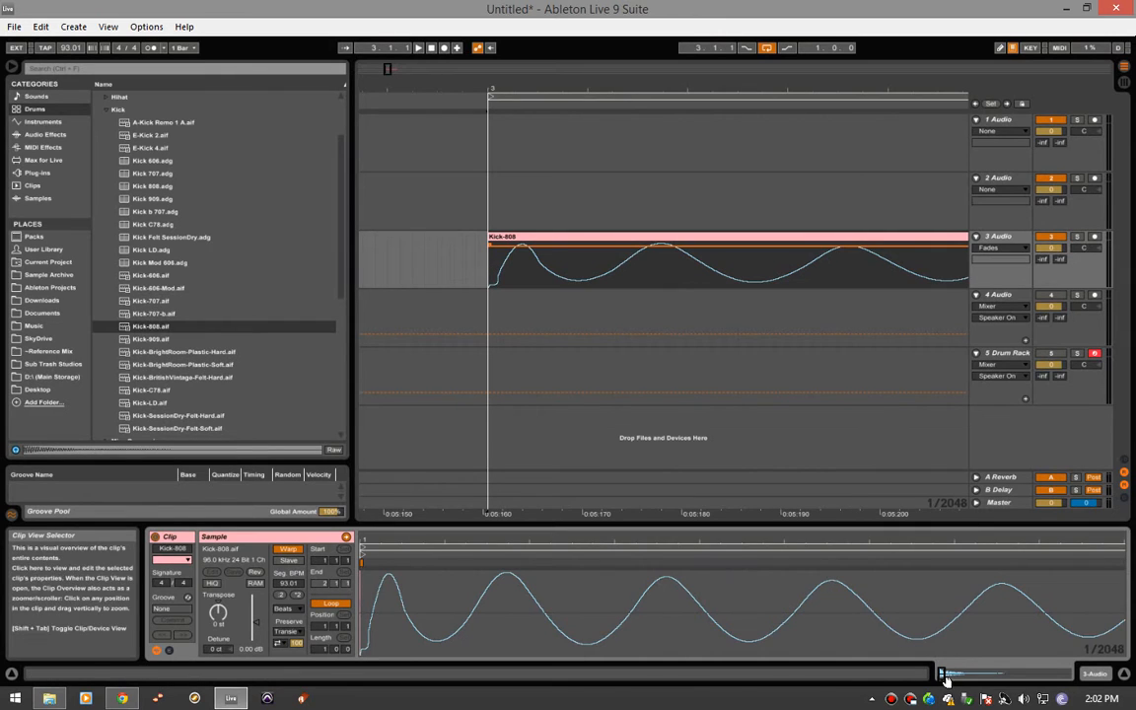
drag(944, 673, 943, 552)
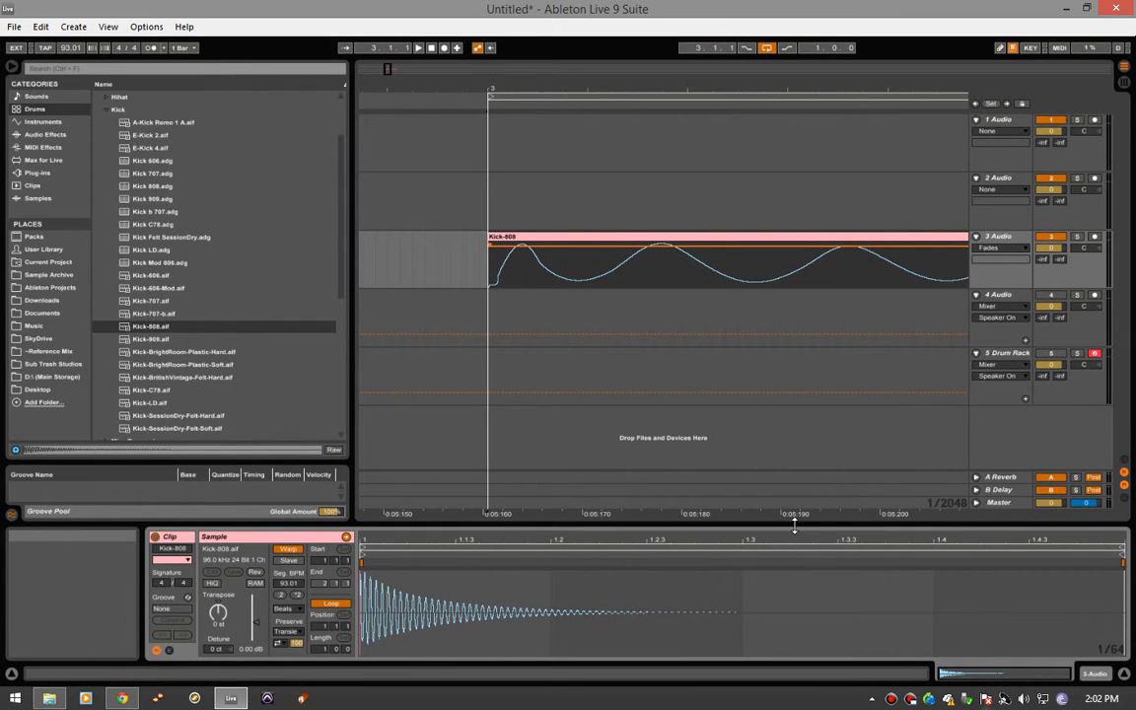
- Lengthen the Kick-808 clip's fade-in to about its first waveform peak and play the clip back
mouse_move(388, 69)
mouse_down()
mouse_move(387, 109)
mouse_move(388, 67)
mouse_move(388, 83)
mouse_up()
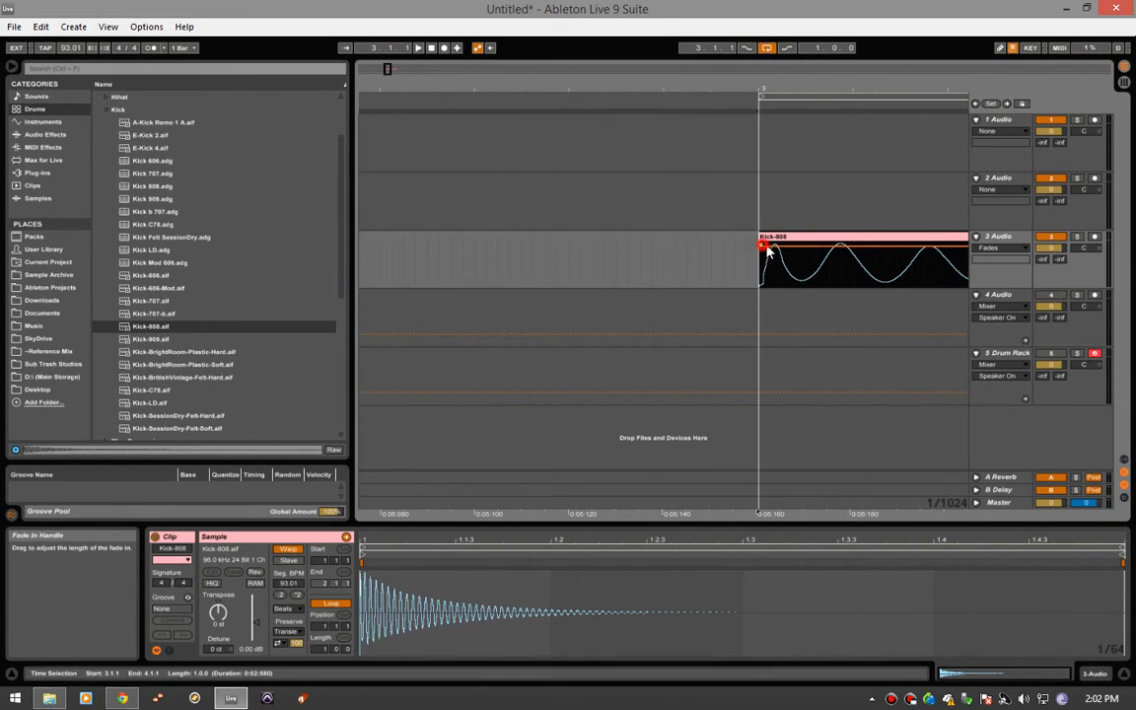
drag(762, 246, 780, 246)
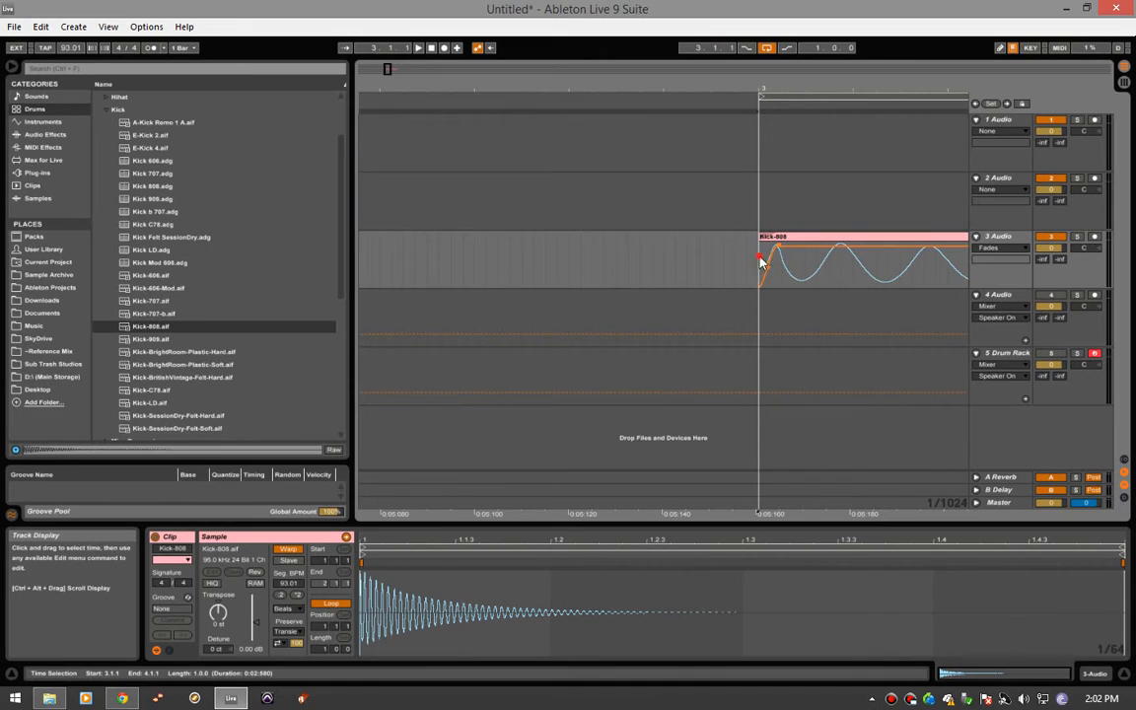
key(space)
drag(391, 71, 480, 89)
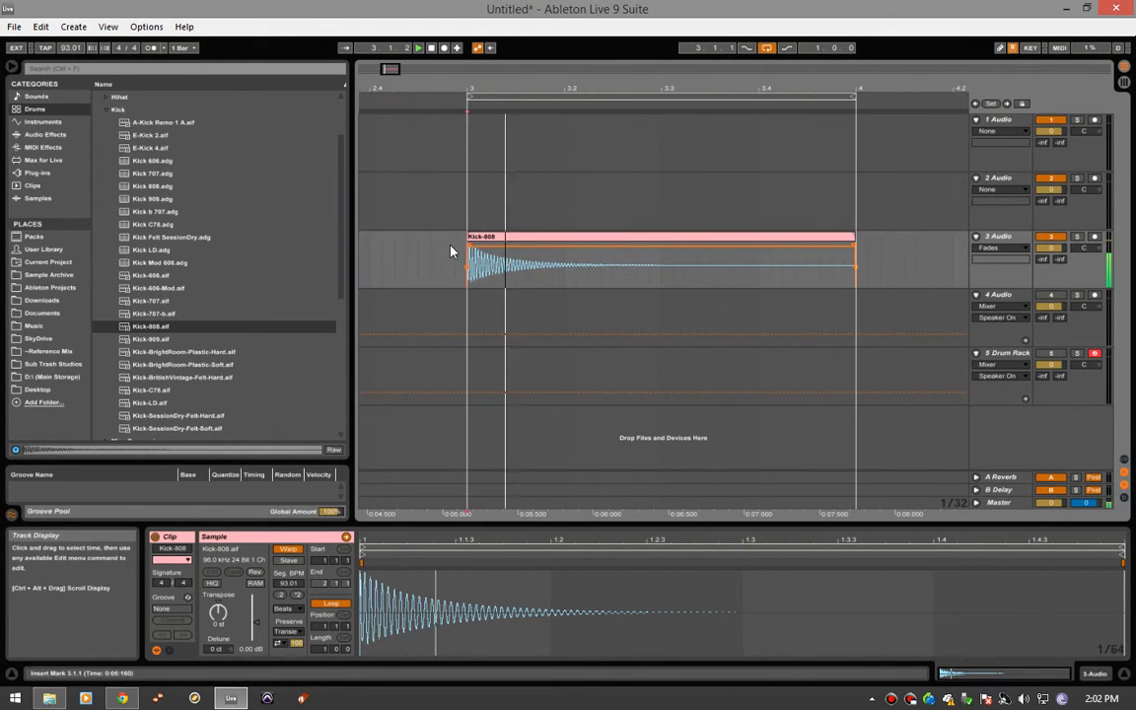
click(444, 256)
- Select the Kick-808 clip, show its track's device chain, and list the Audio Effects in the browser
click(499, 243)
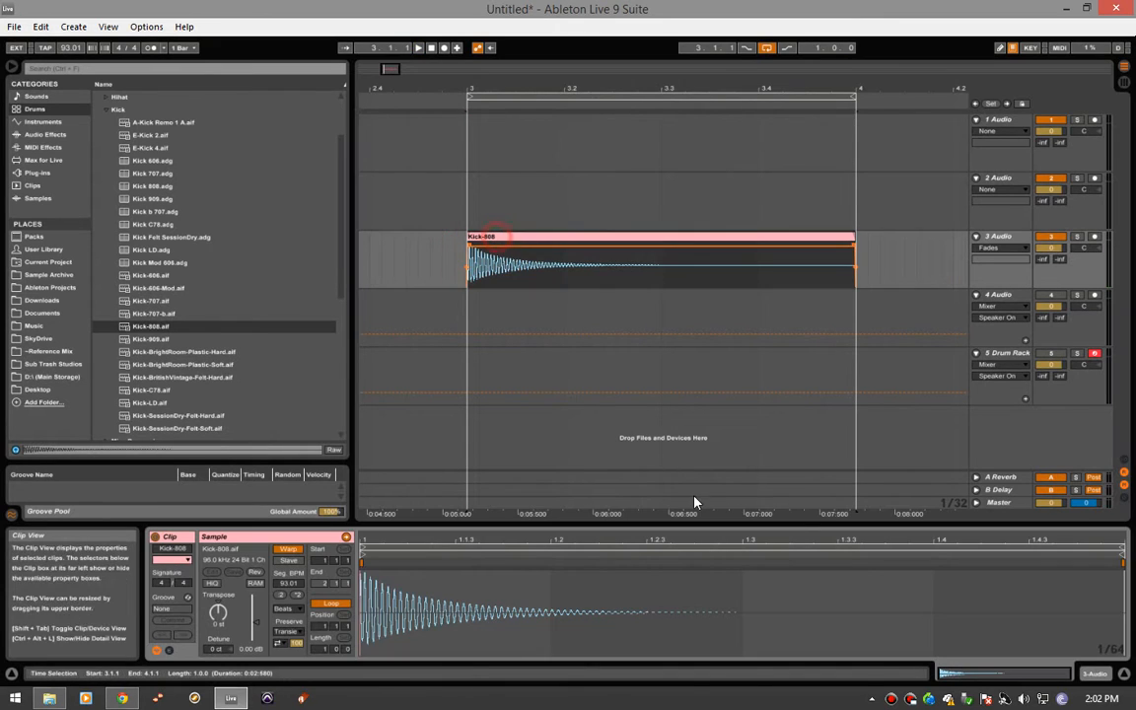
key(shift+Tab)
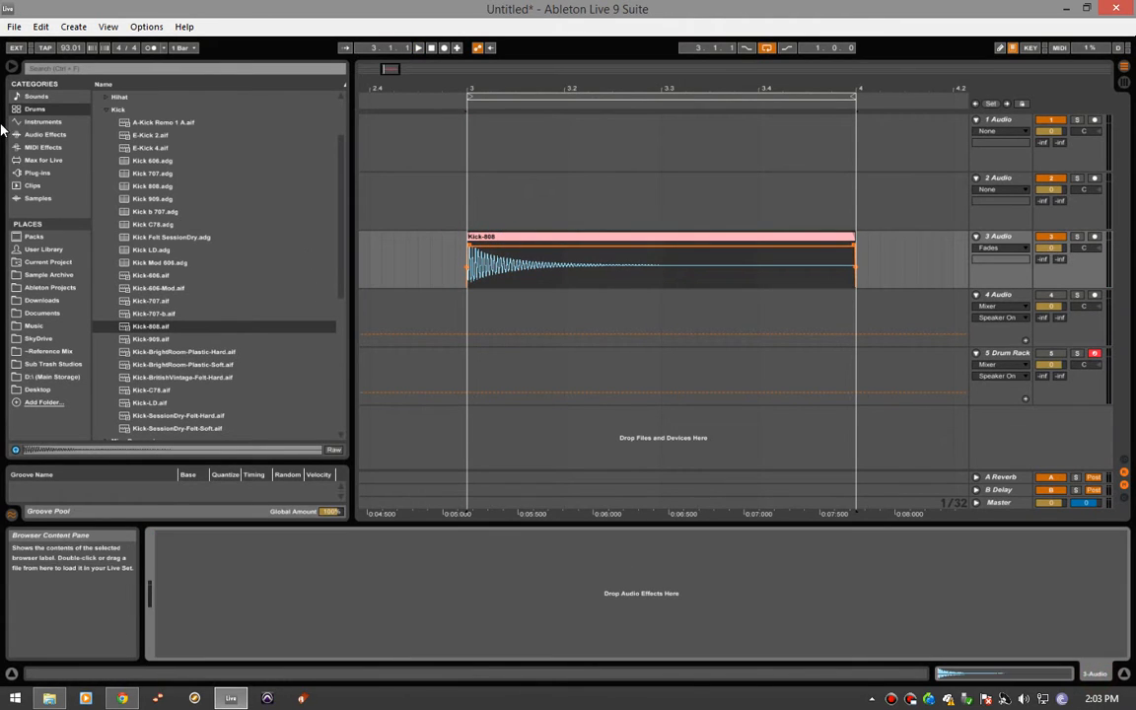
click(46, 134)
click(61, 147)
click(59, 134)
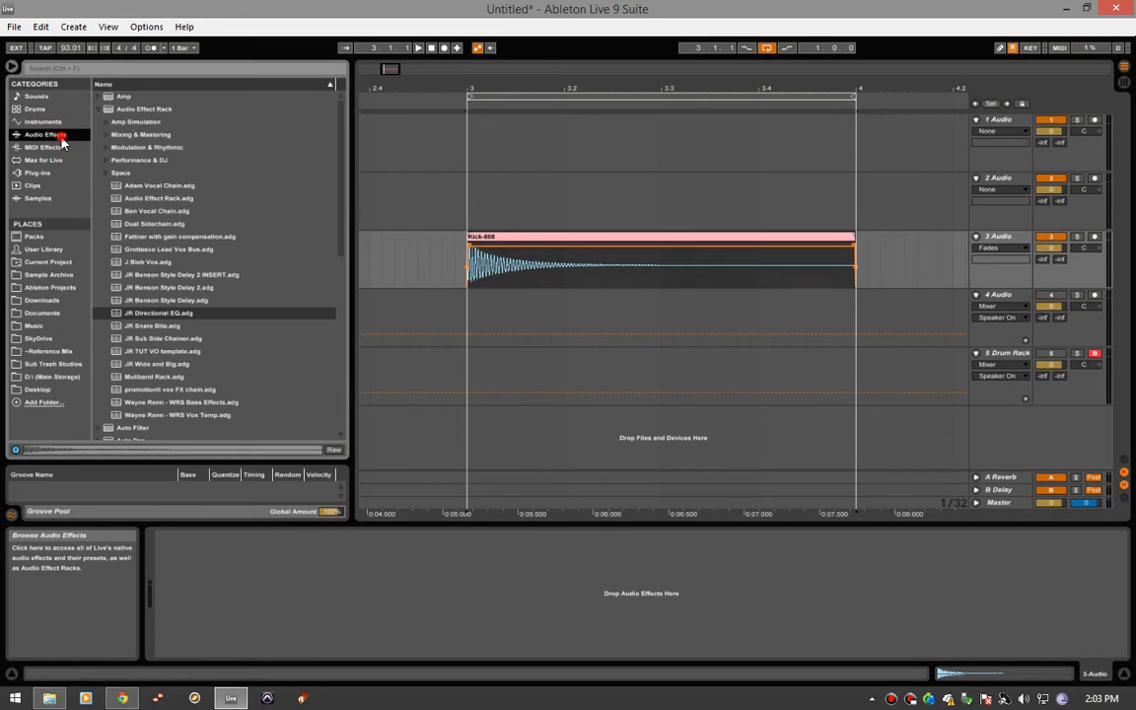
- Add an EQ Eight to the 3 Audio track and play the Kick-808 clip through it
click(101, 110)
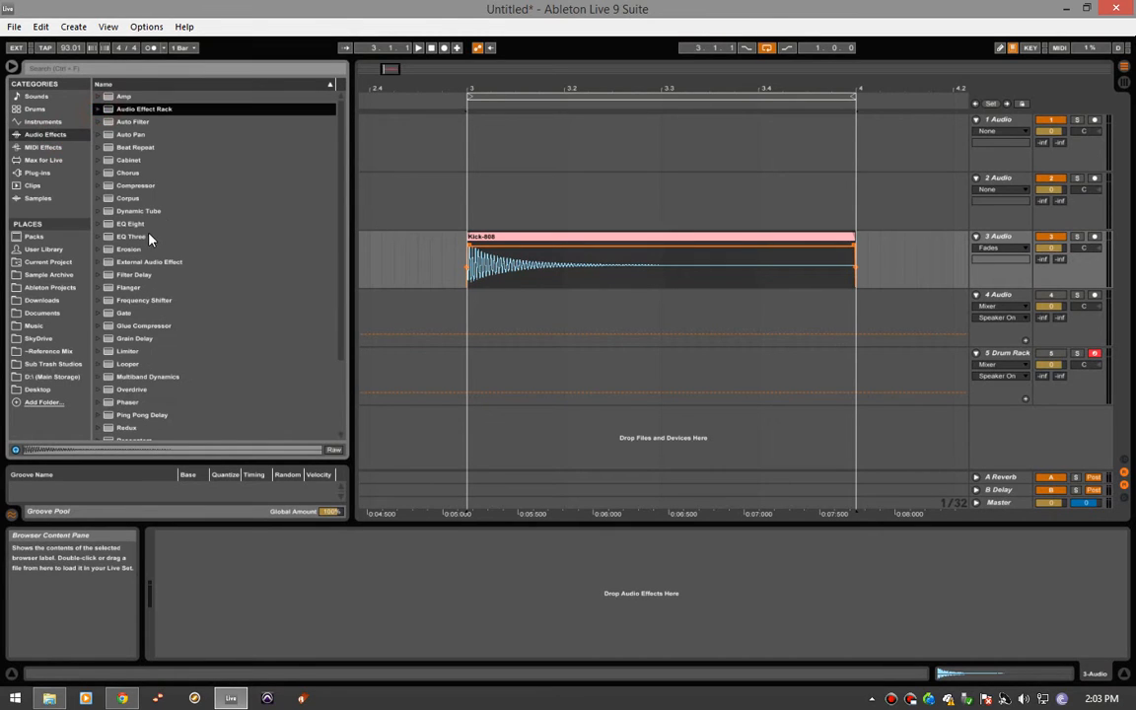
double_click(134, 224)
key(space)
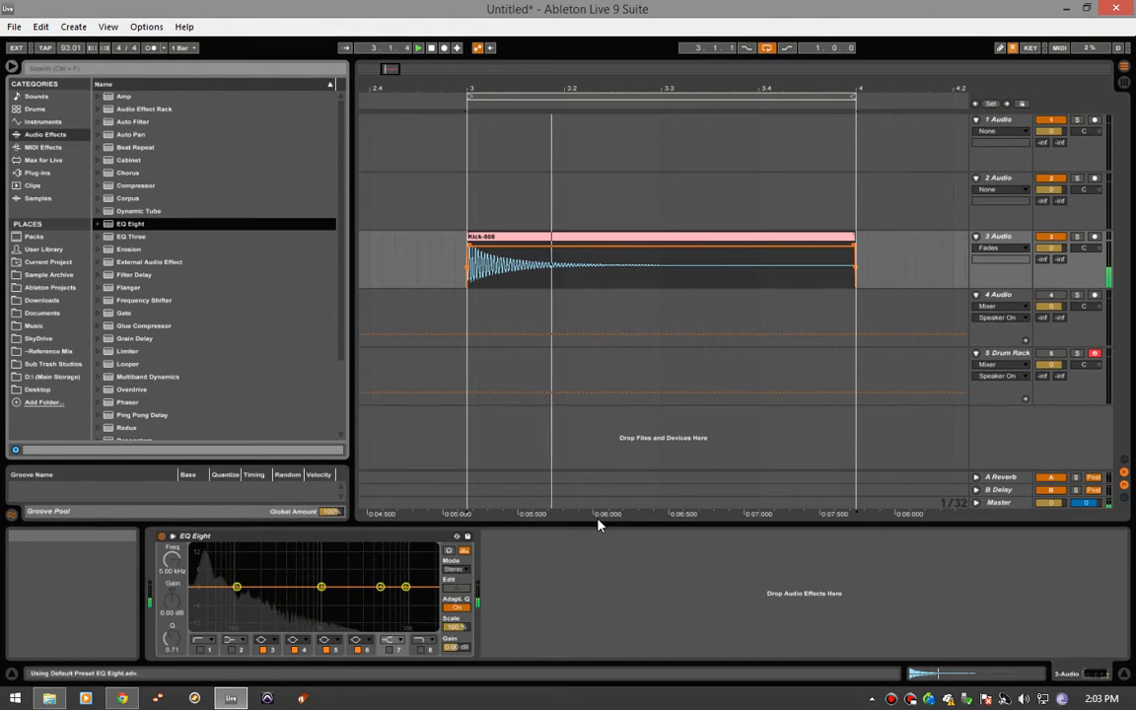
key(space)
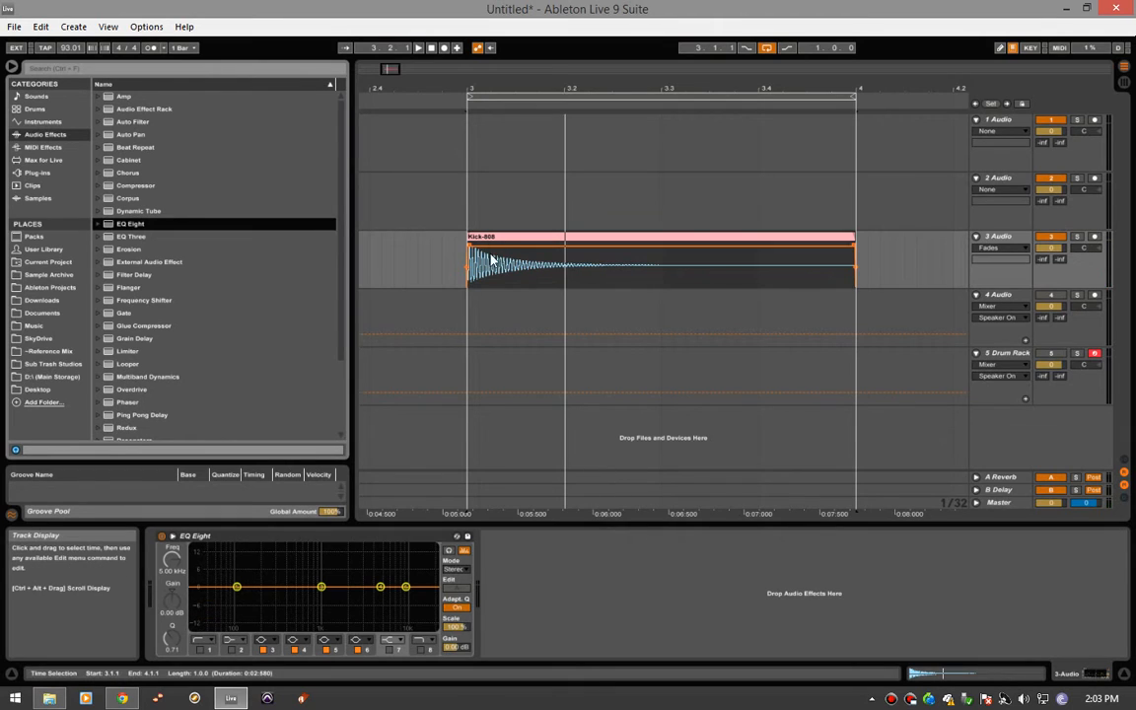
- Set the insert position to 3.1.1 on the 2 Audio track and audition the 606, 707, 808 and 909 kicks in the Drums category
click(465, 197)
click(38, 108)
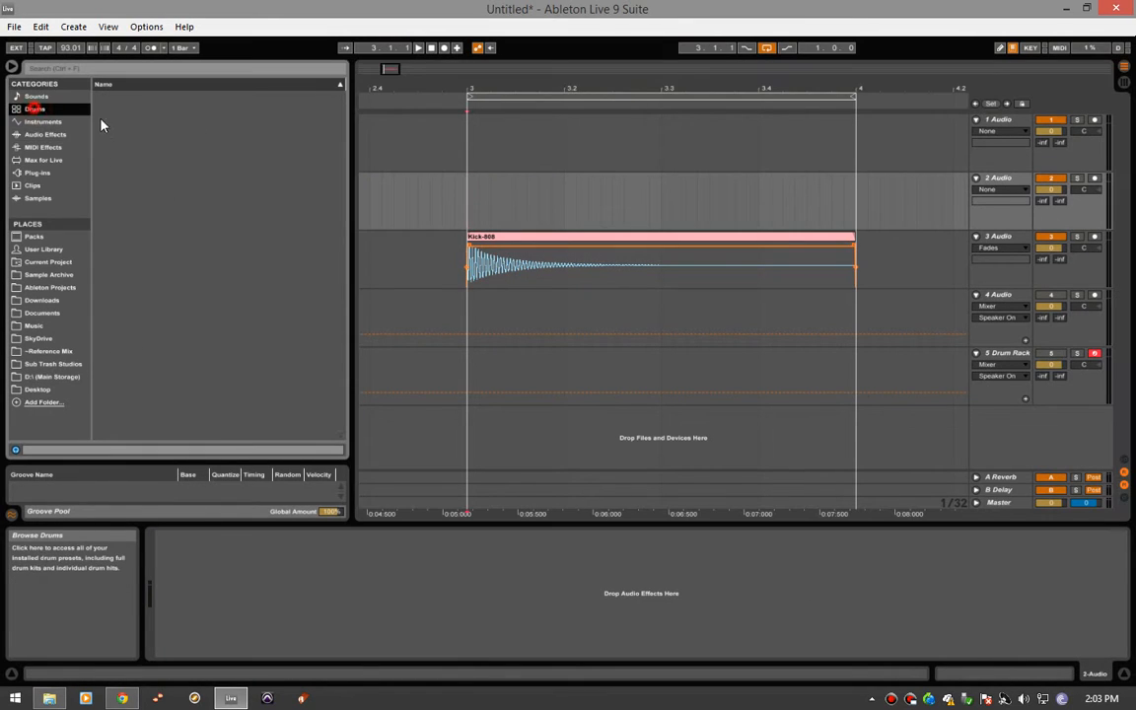
scroll(212, 251, down, 1)
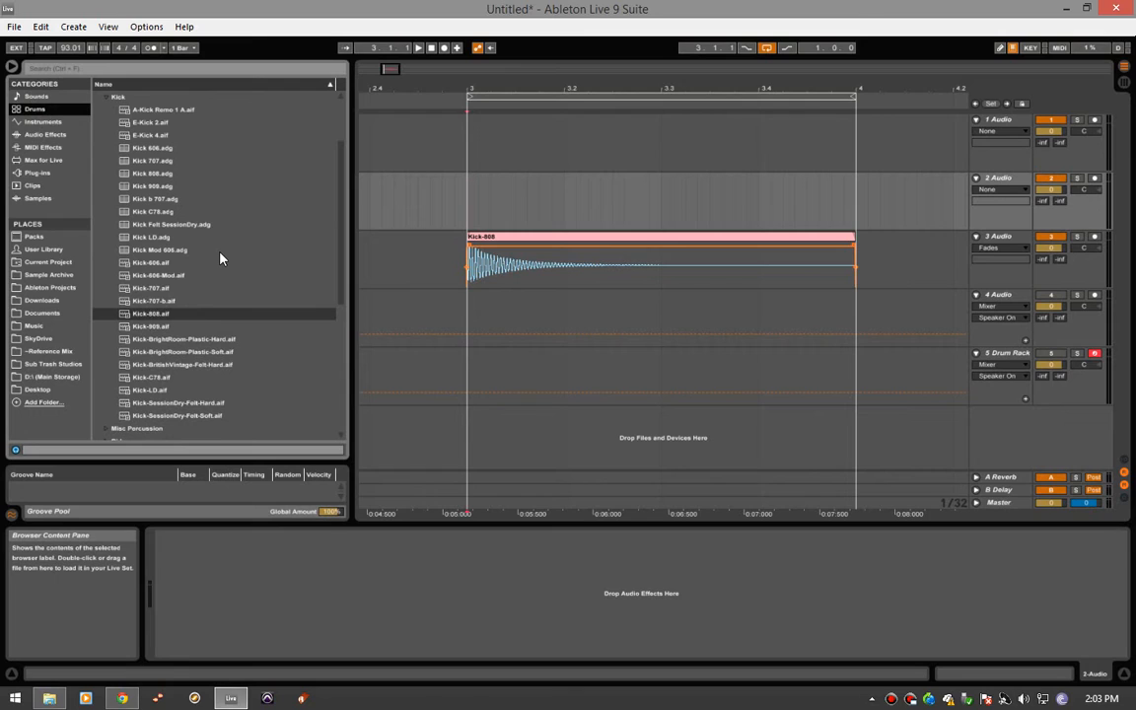
click(166, 300)
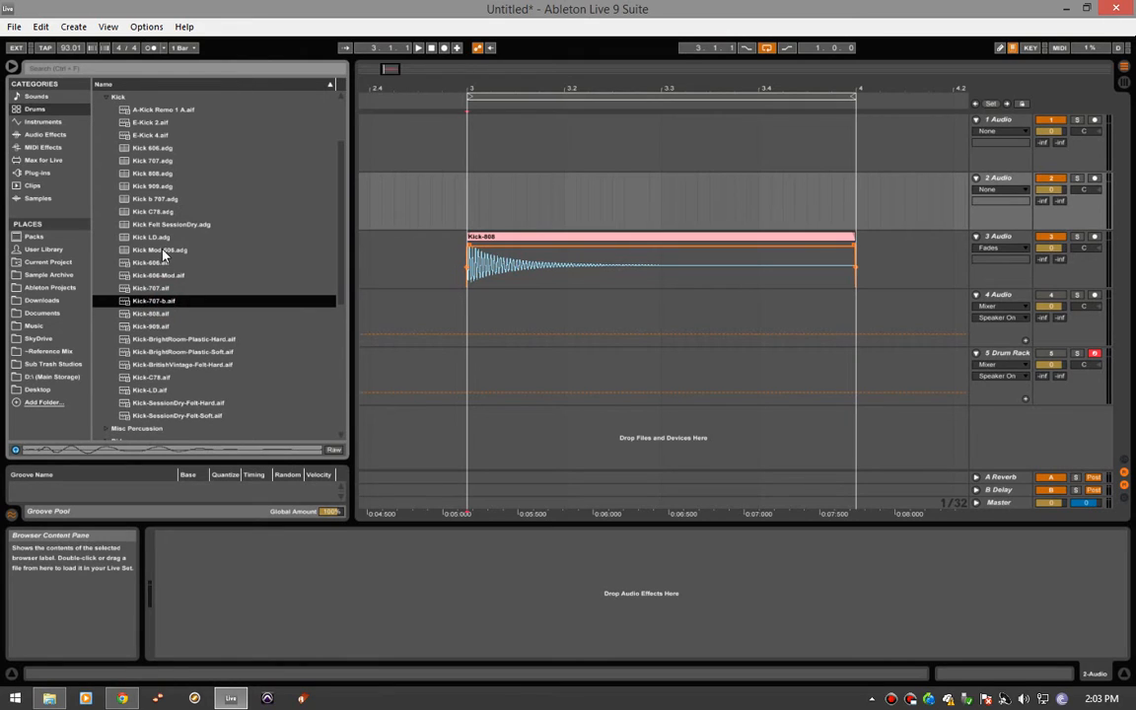
click(155, 184)
click(156, 162)
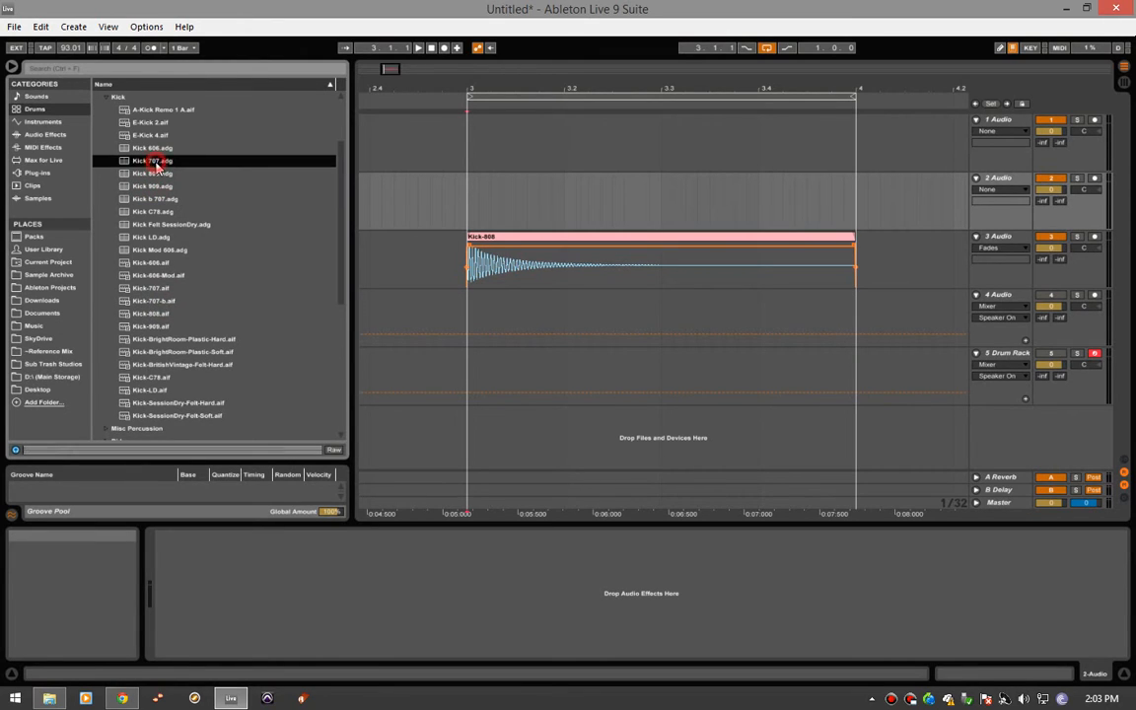
click(155, 149)
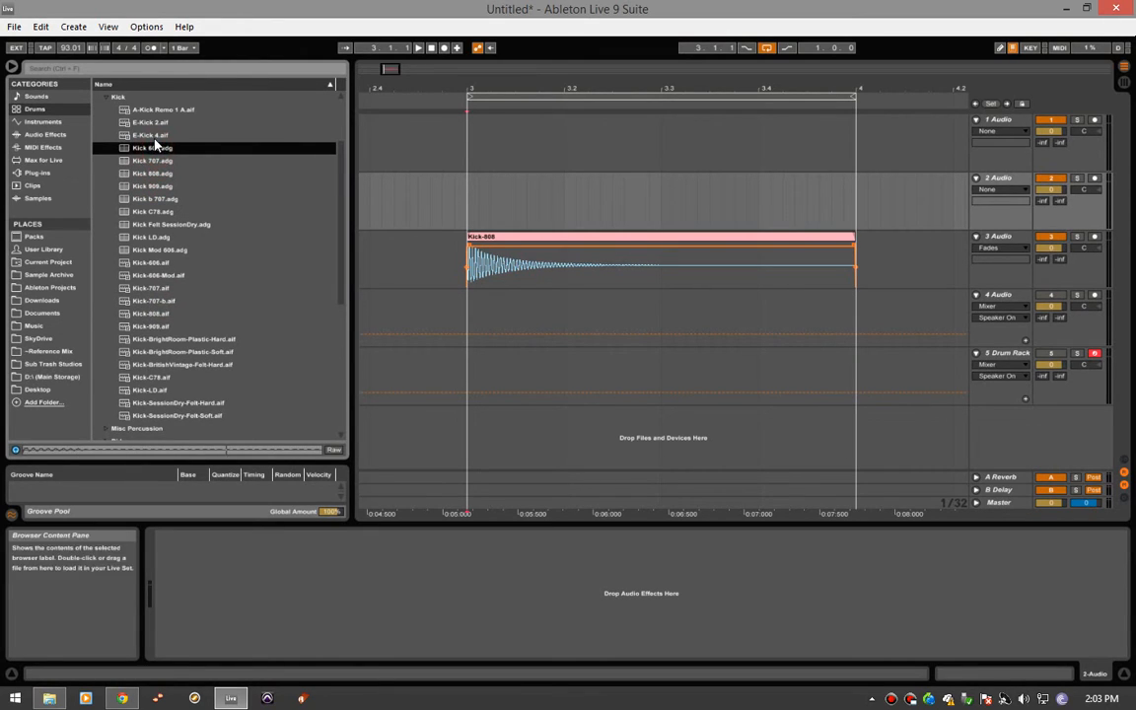
click(158, 326)
click(159, 314)
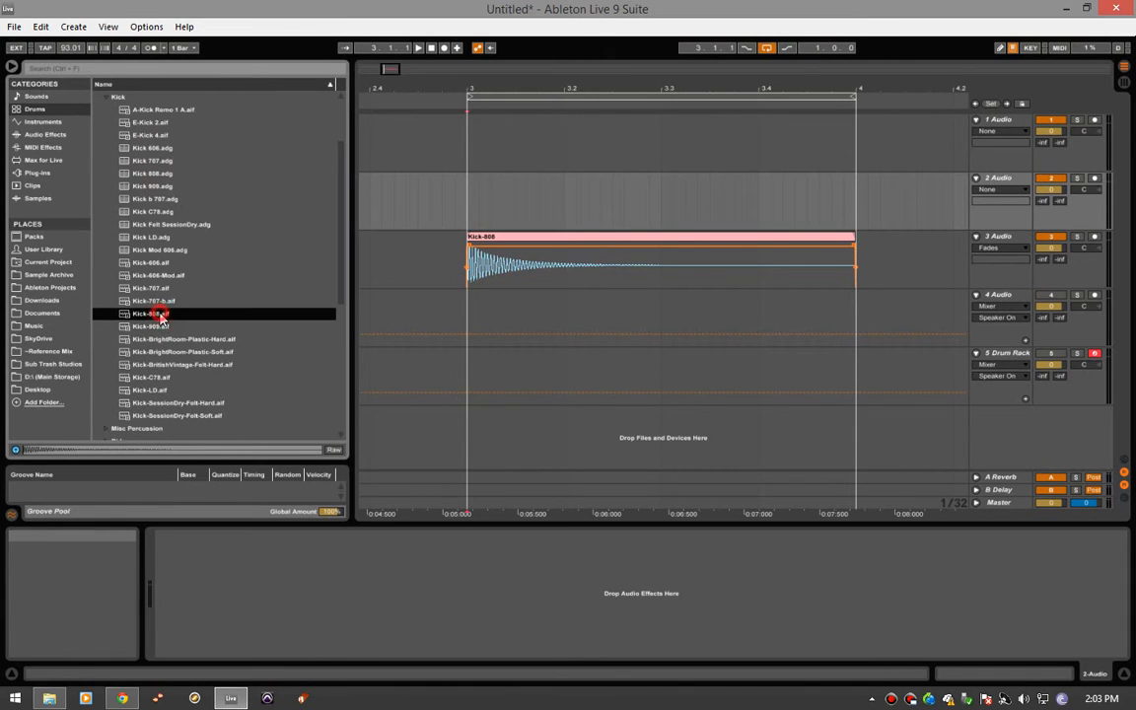
click(166, 300)
click(164, 291)
click(168, 299)
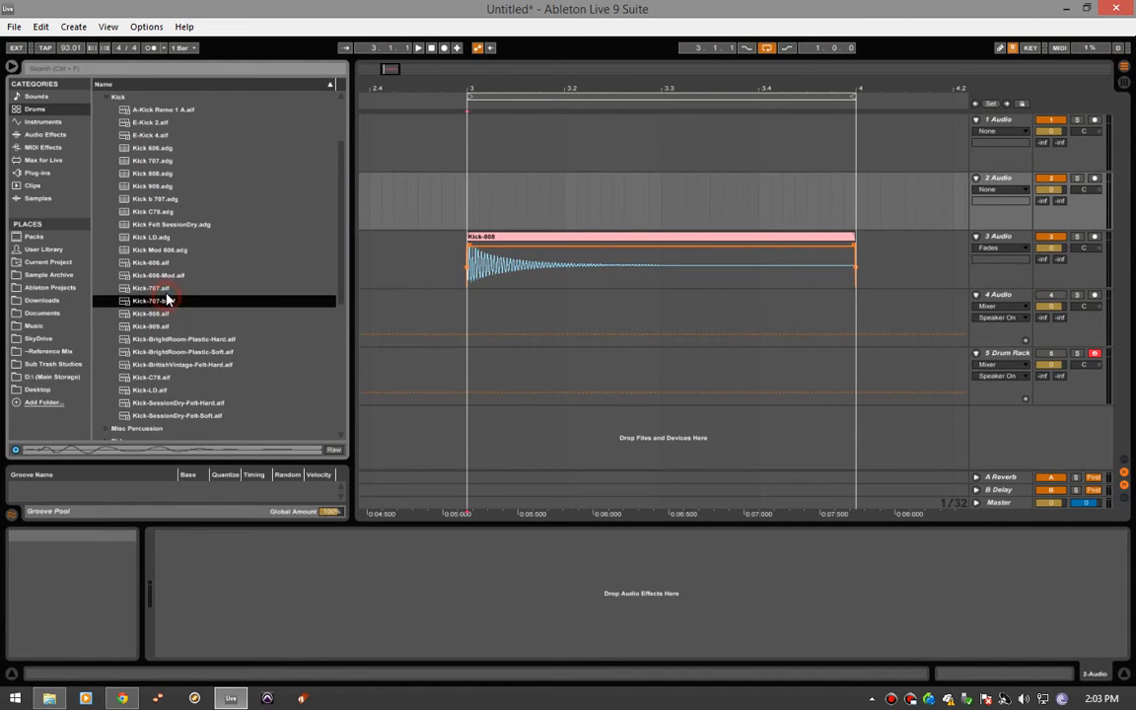
- Audition the Kick samples upward through the list from Kick-SessionDry-Felt-Soft.aif to Kick-606.aif
click(157, 413)
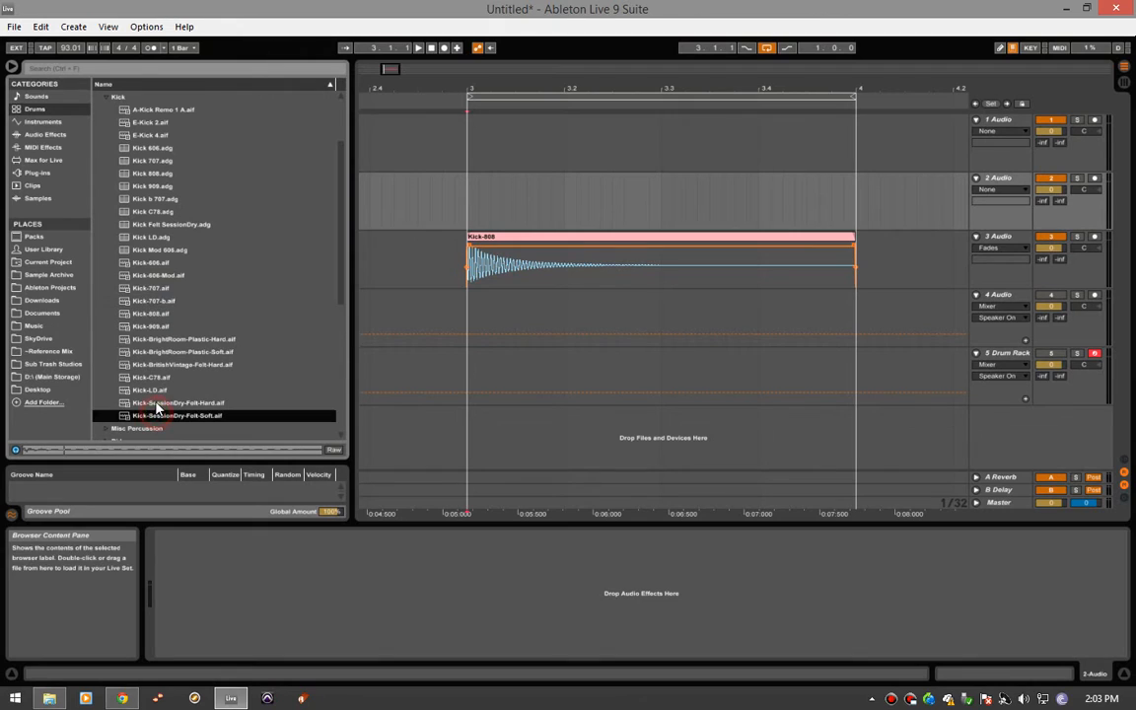
click(156, 401)
click(156, 389)
click(153, 378)
click(154, 386)
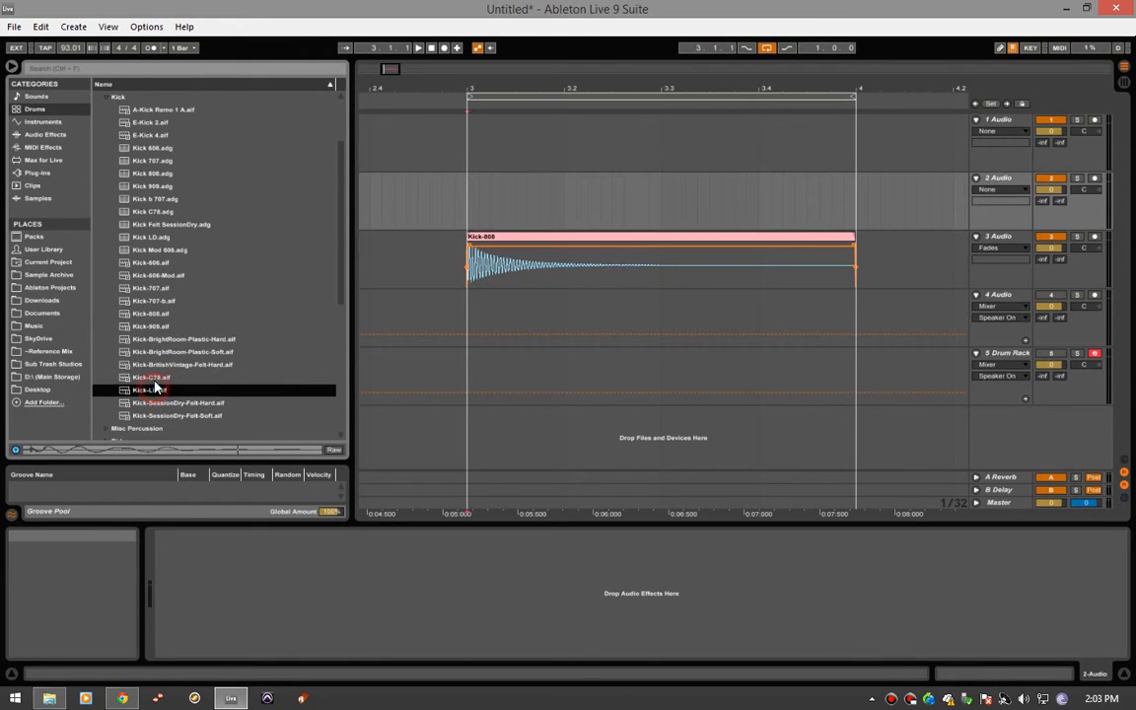
click(154, 379)
click(154, 366)
click(154, 354)
click(152, 338)
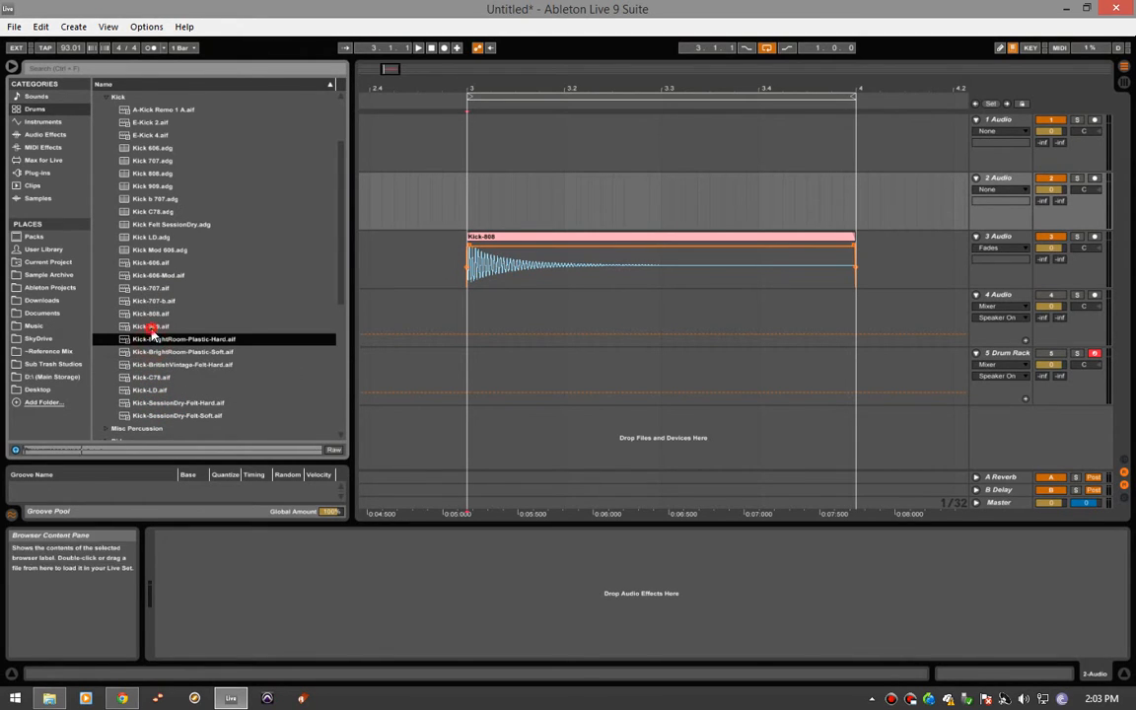
click(152, 326)
click(156, 314)
click(156, 301)
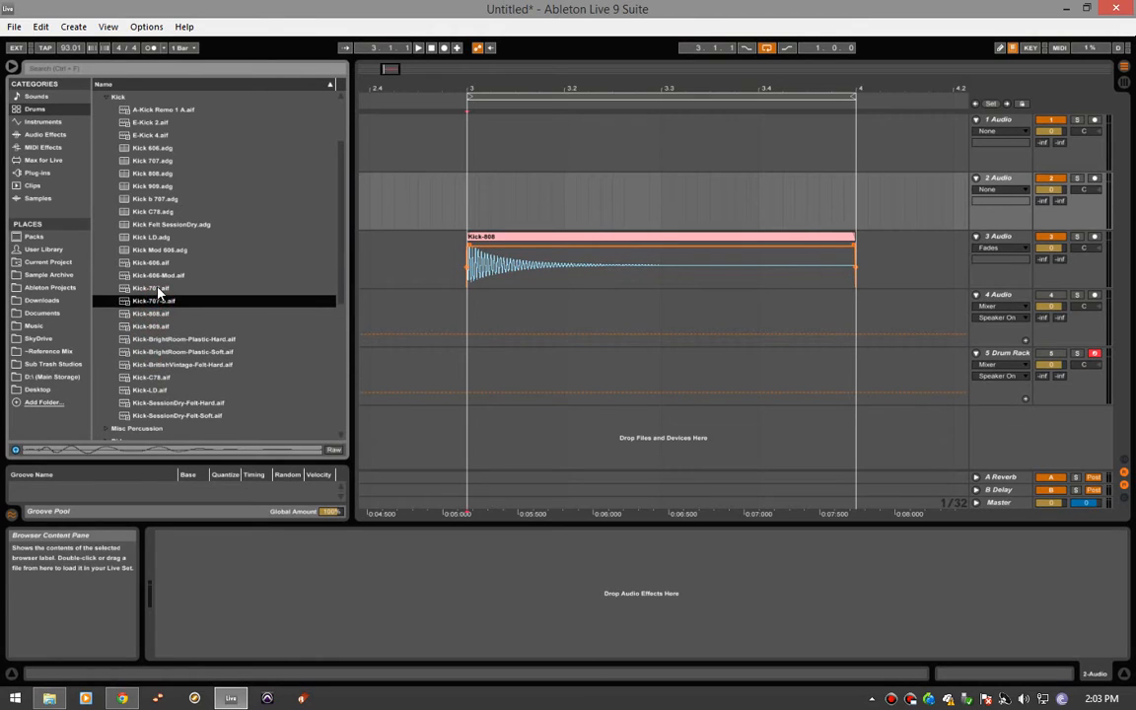
click(156, 288)
click(157, 276)
click(156, 265)
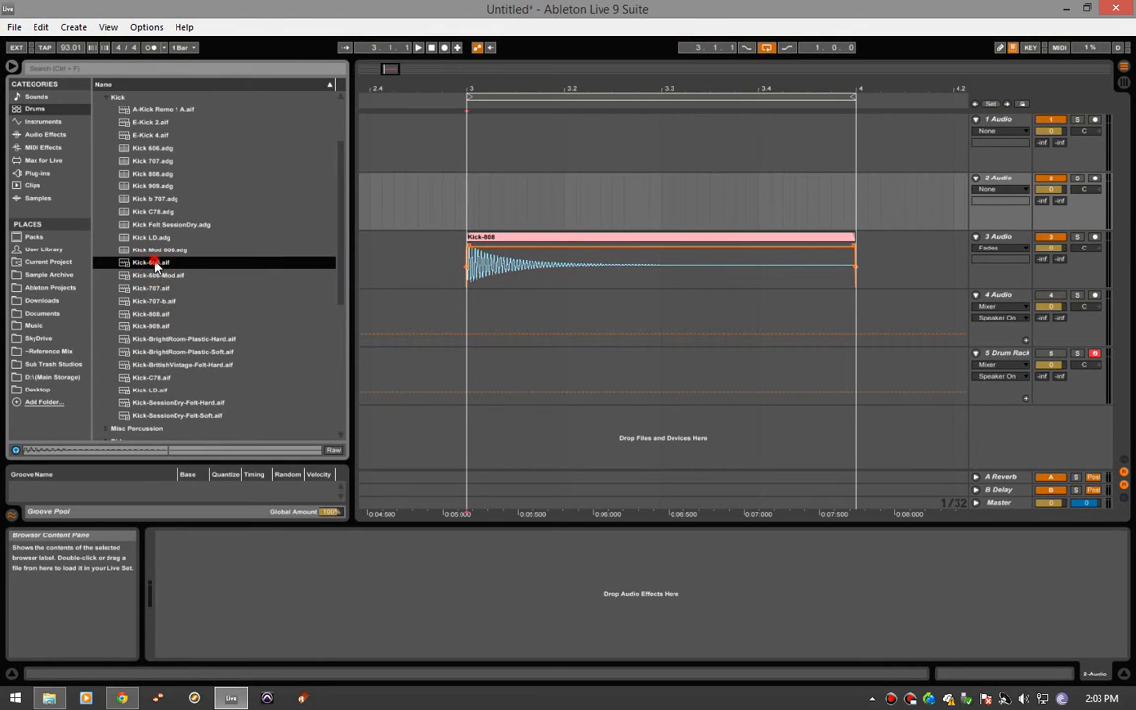
- Compare the kicks from Kick-606-Mod to Kick-909 and Kick-C78, and place Kick-909.aif at 3.1.1 on the 2 Audio track
click(157, 275)
click(158, 288)
click(157, 301)
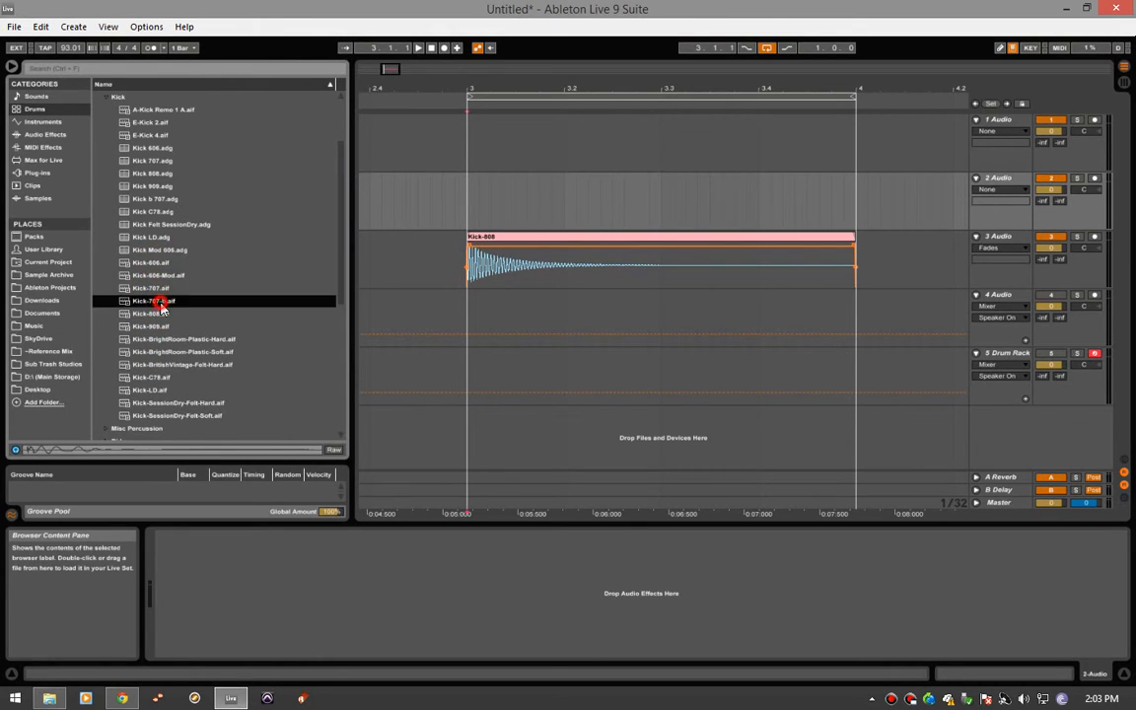
click(158, 314)
click(158, 326)
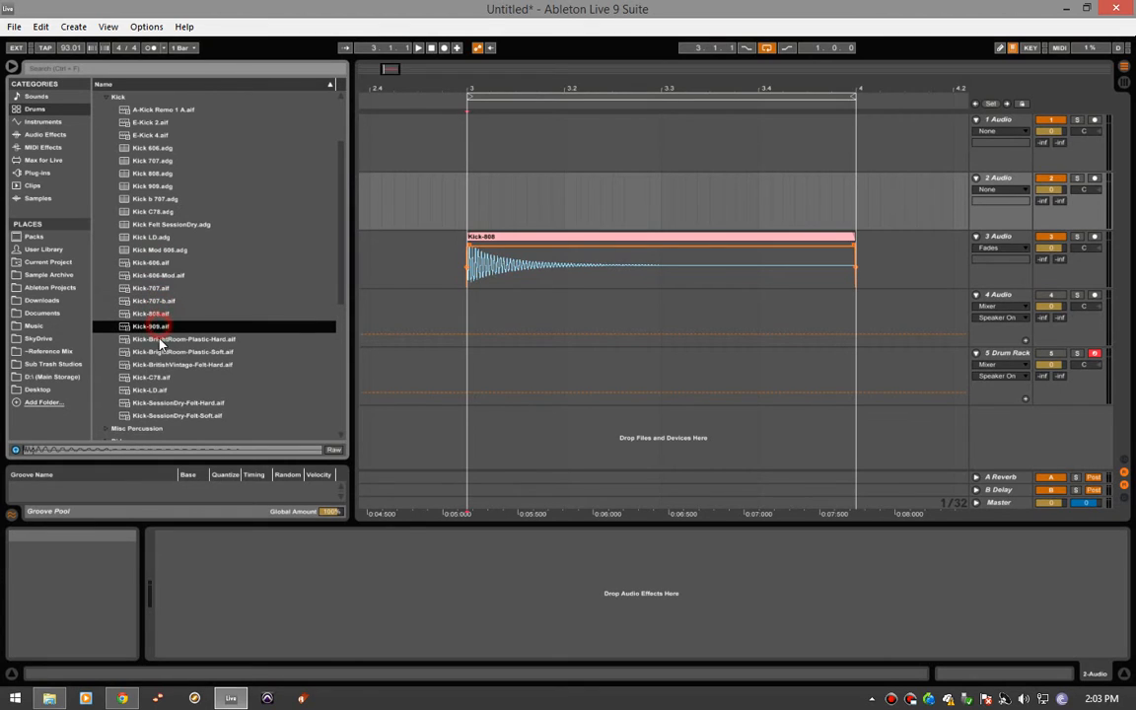
click(155, 378)
click(158, 328)
drag(150, 331, 471, 212)
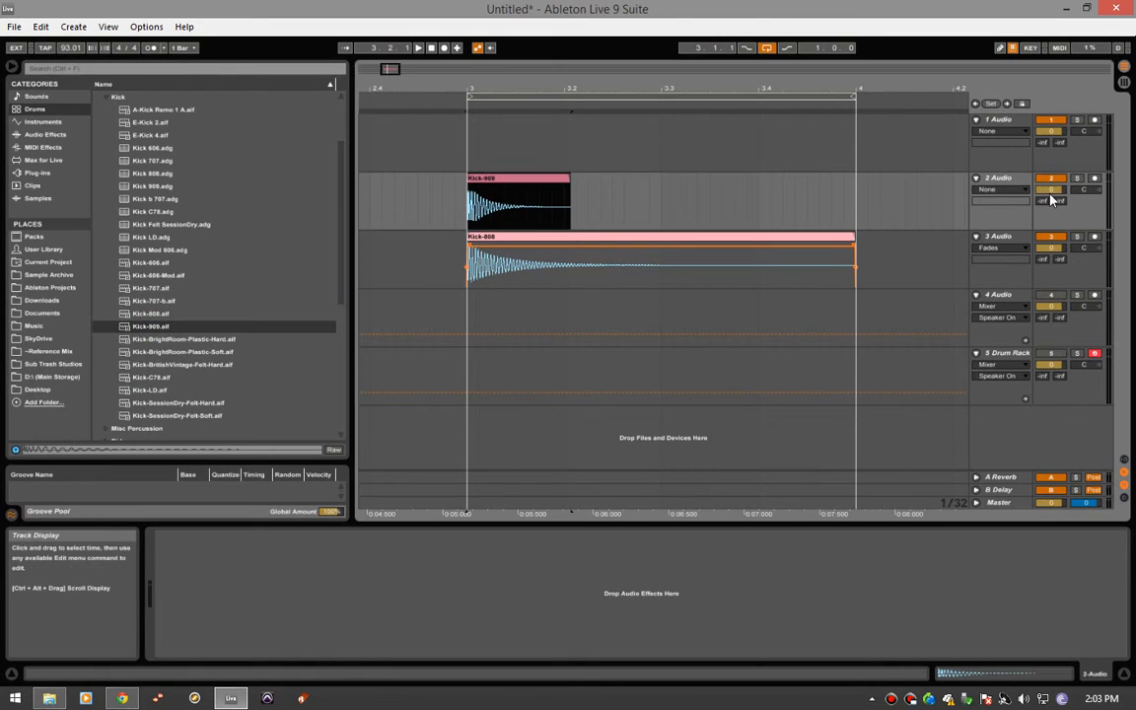
- Solo and play the 2 Audio track, and show the Kick-909 clip's sample view
click(1077, 179)
key(space)
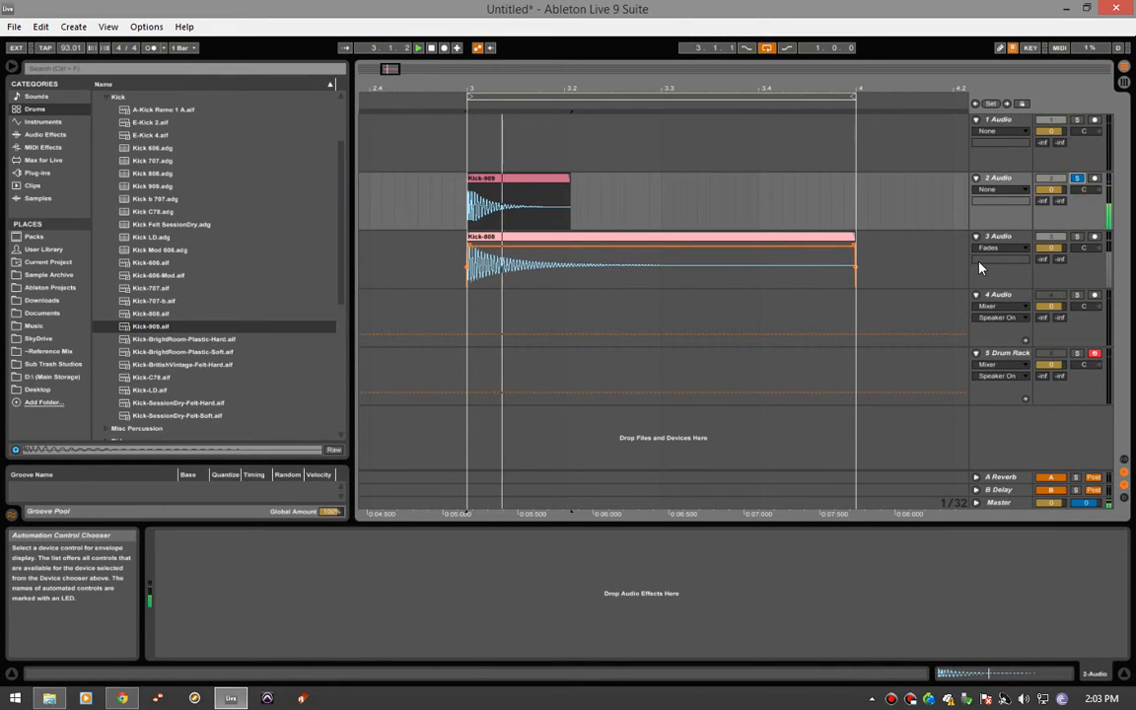
key(space)
key(space)
click(532, 179)
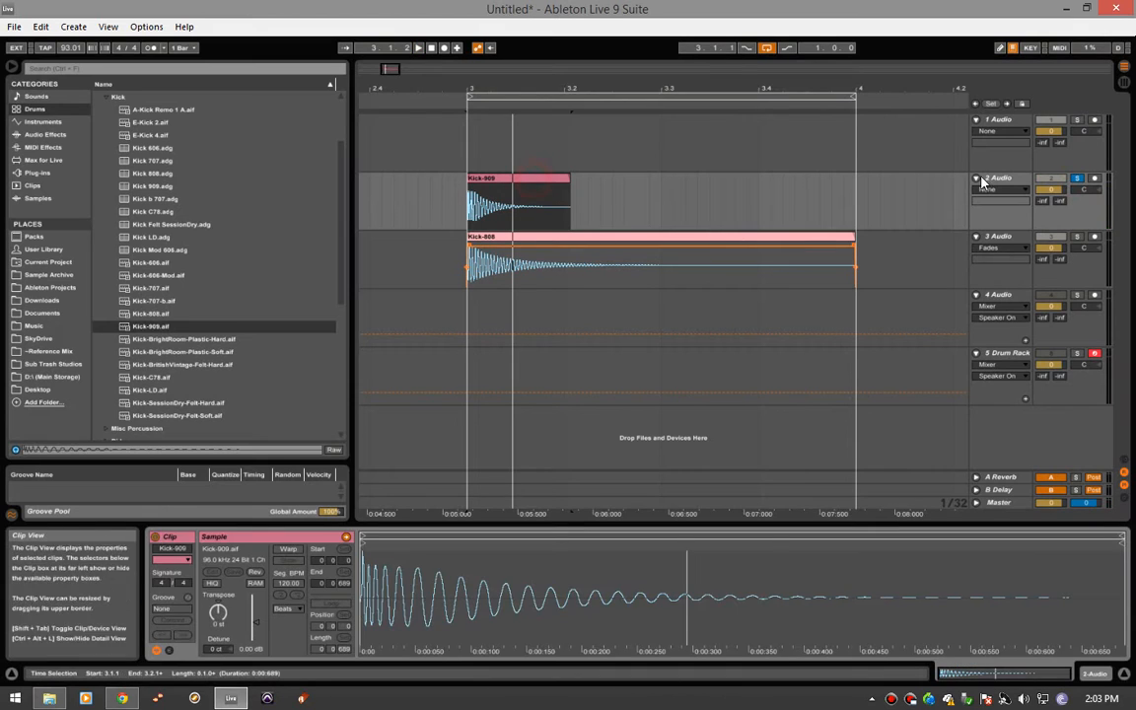
- Solo the 1 Audio track, place Kick-707.aif on it at 3.1.1, and play it back
click(1076, 119)
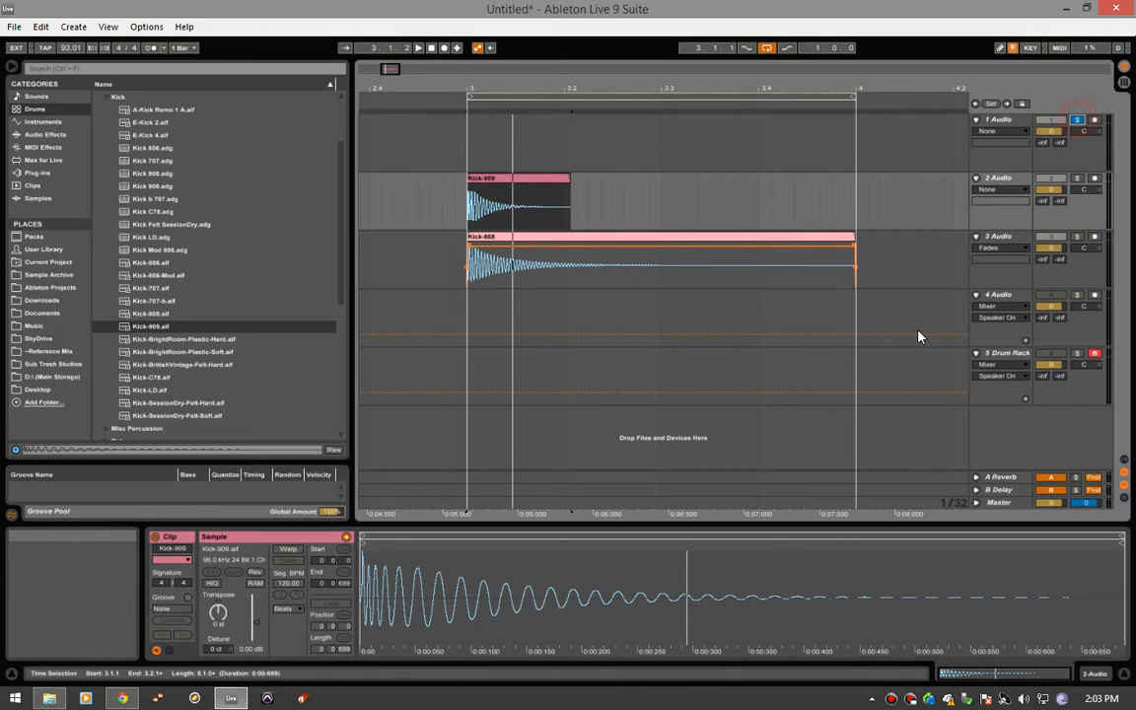
click(474, 148)
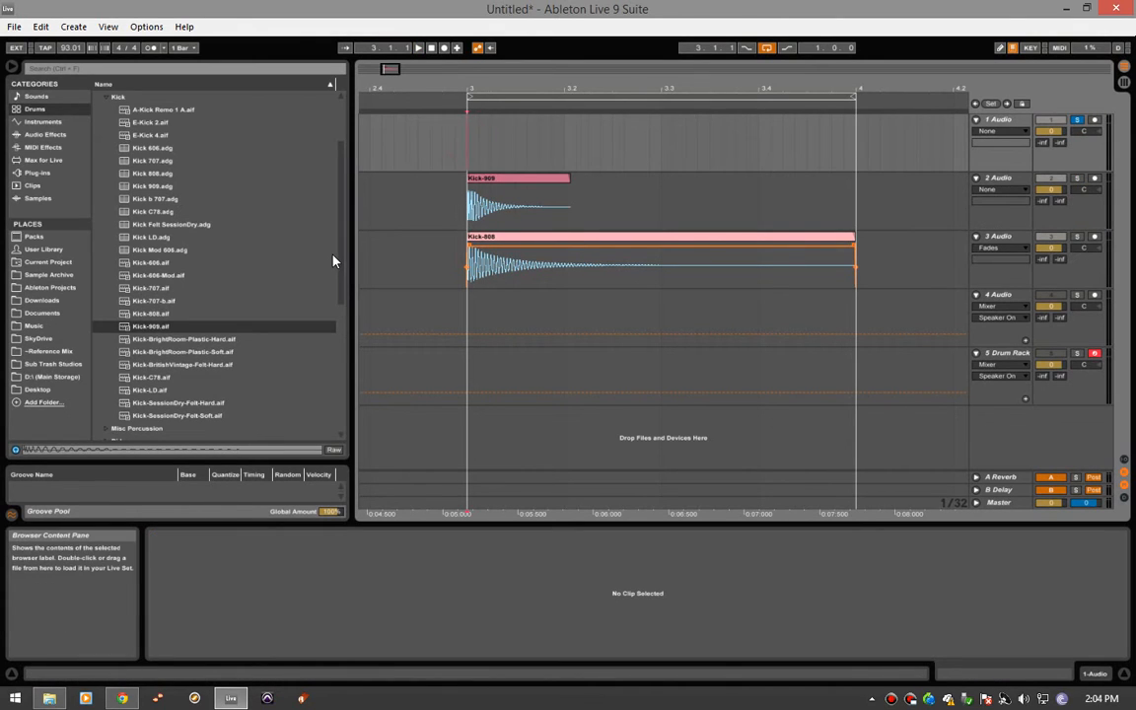
click(156, 298)
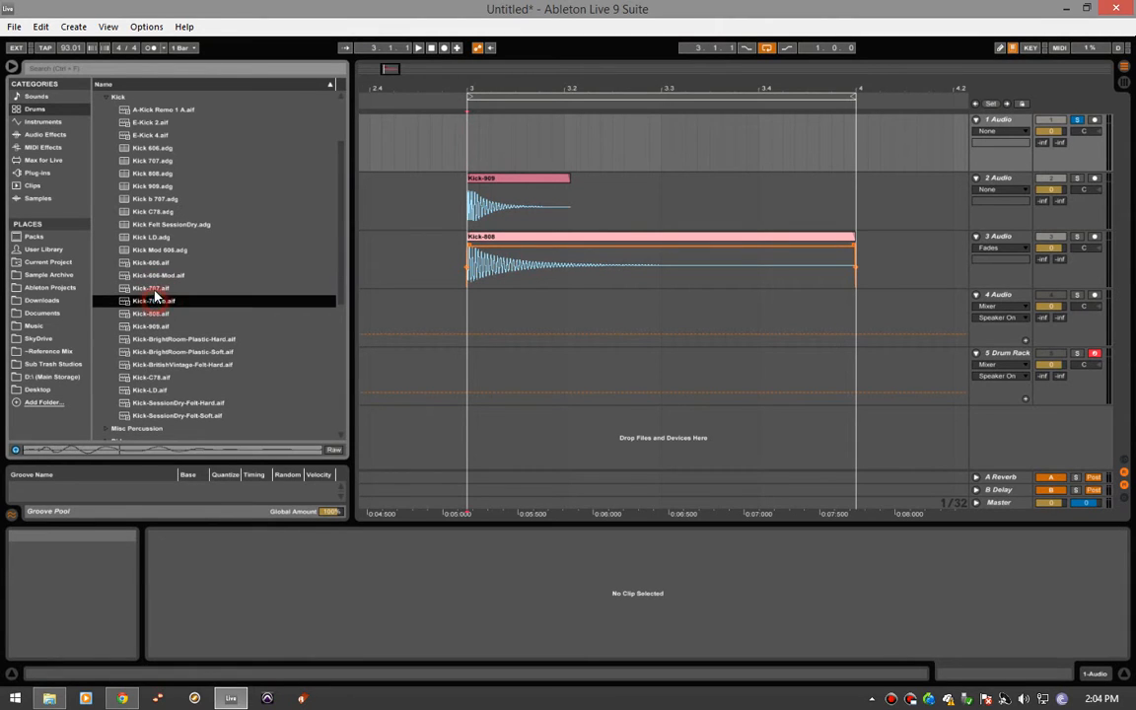
click(154, 290)
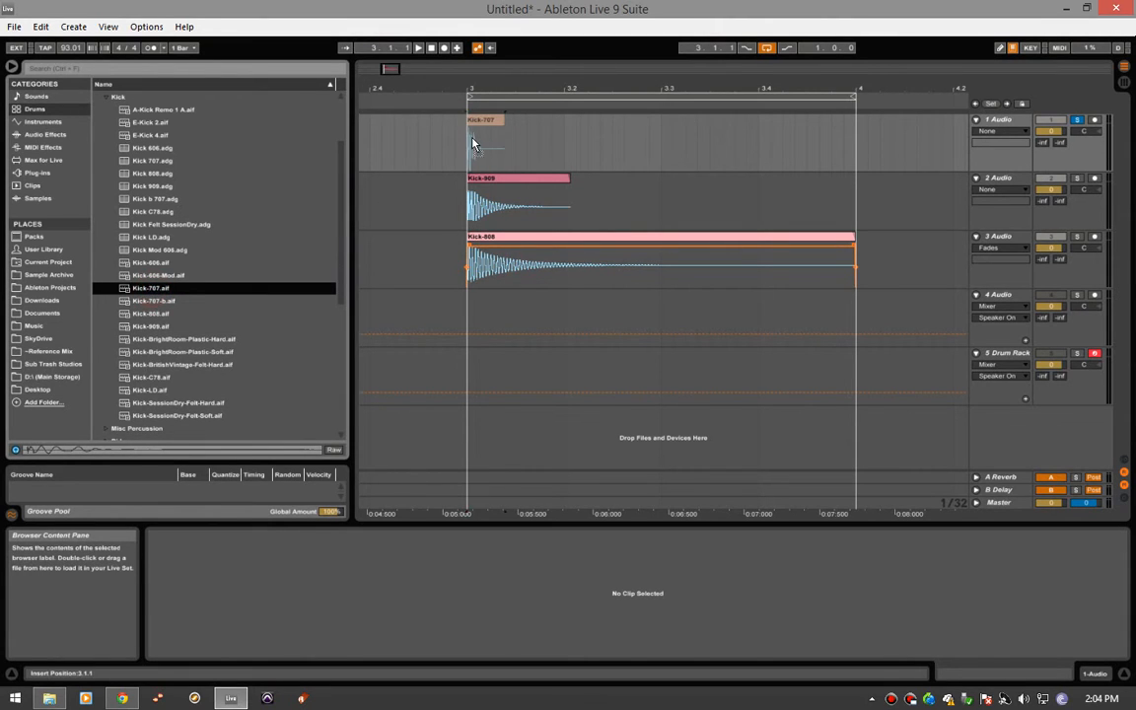
drag(475, 145, 474, 148)
key(space)
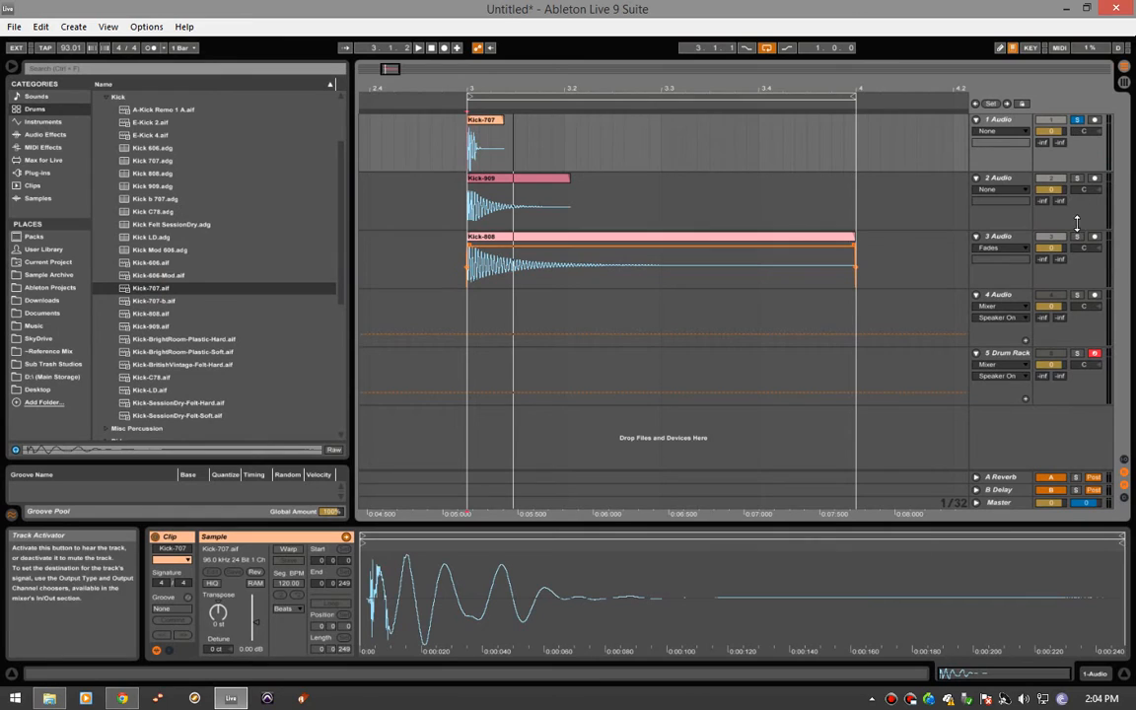
- Group the 1 Audio, 2 Audio and 3 Audio tracks
click(1017, 239)
shift+click(1011, 122)
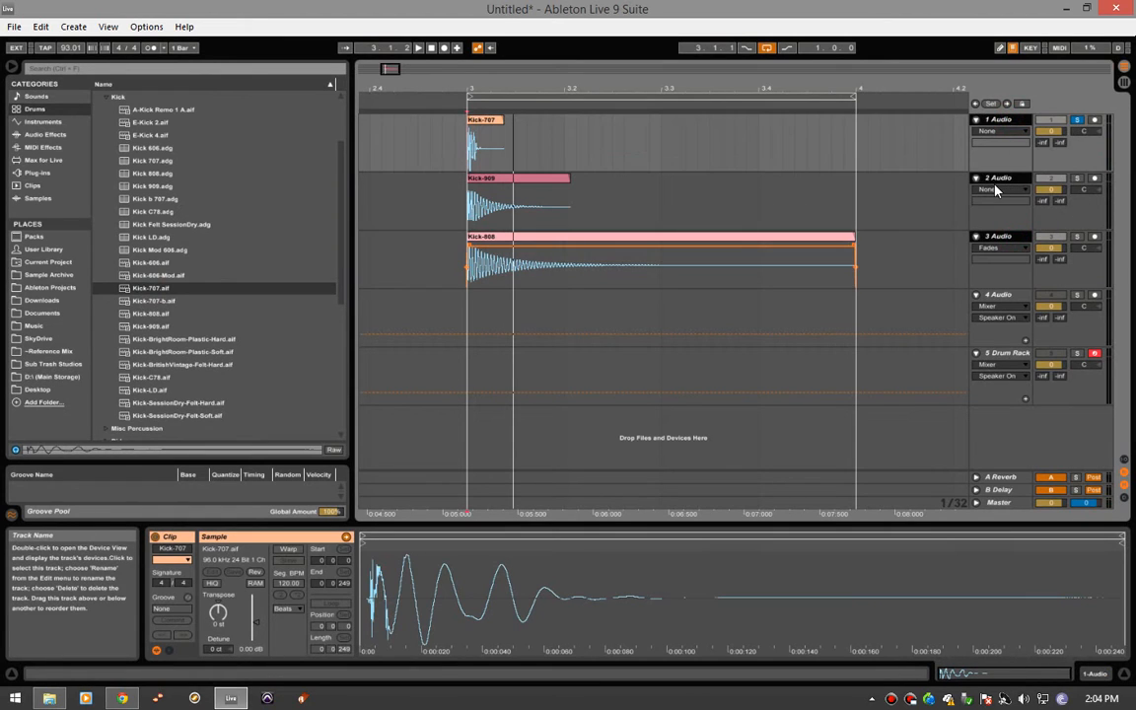
click(1004, 234)
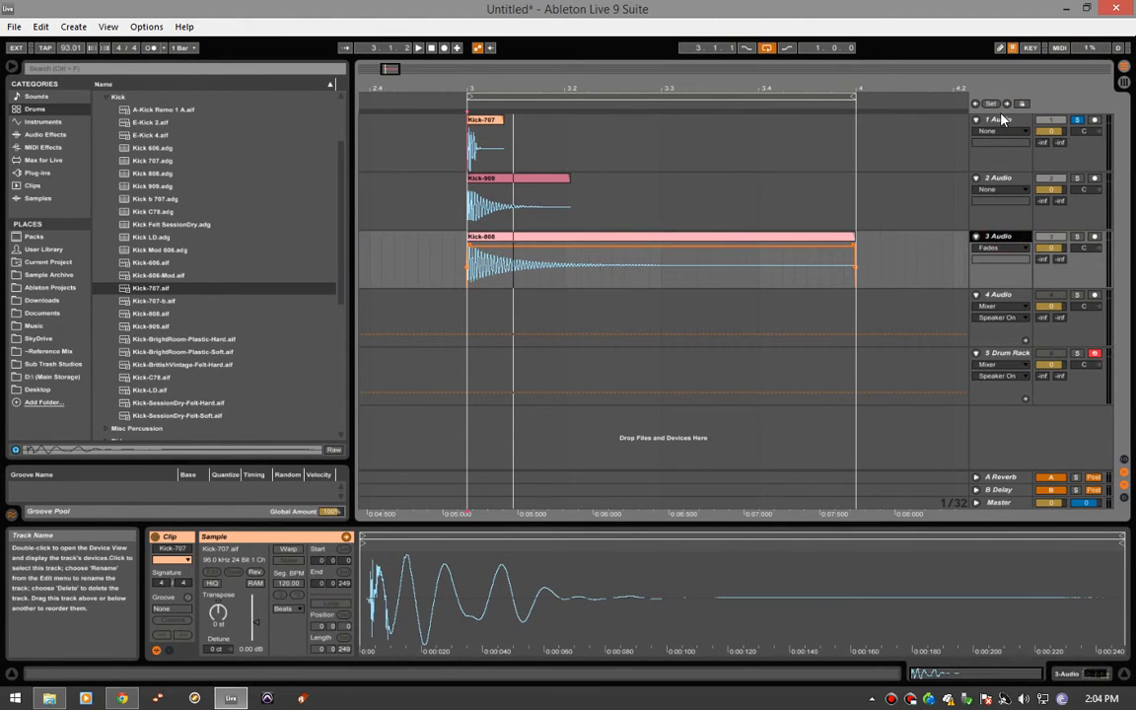
click(1002, 119)
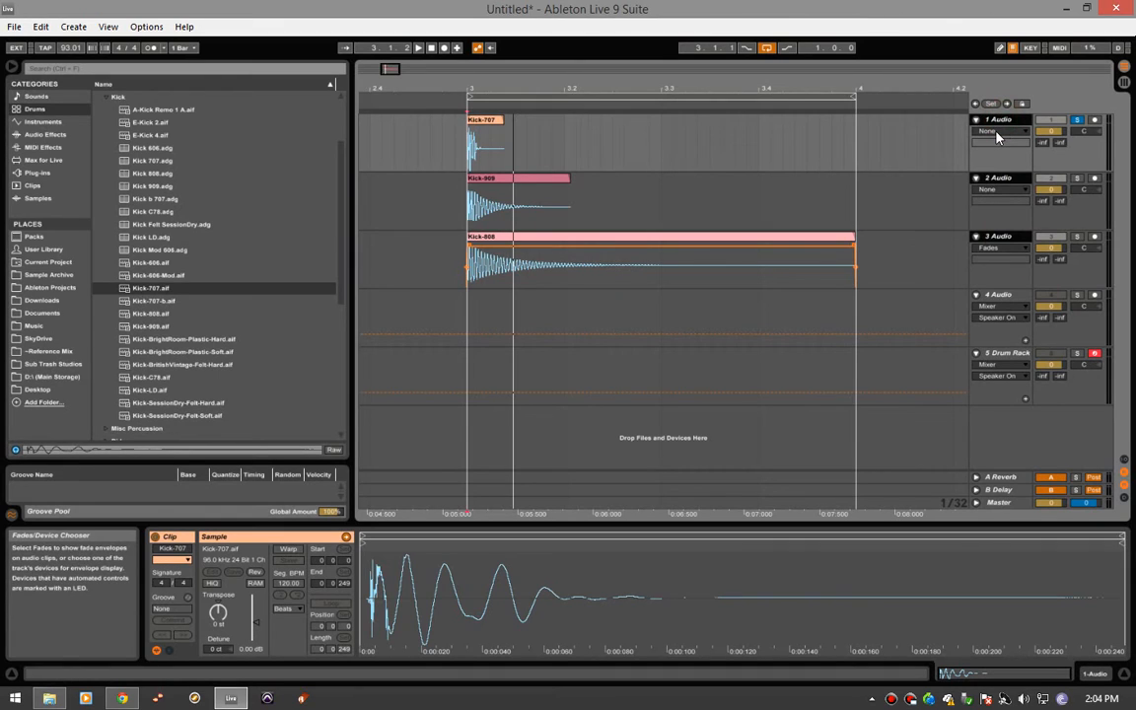
key(ctrl+g)
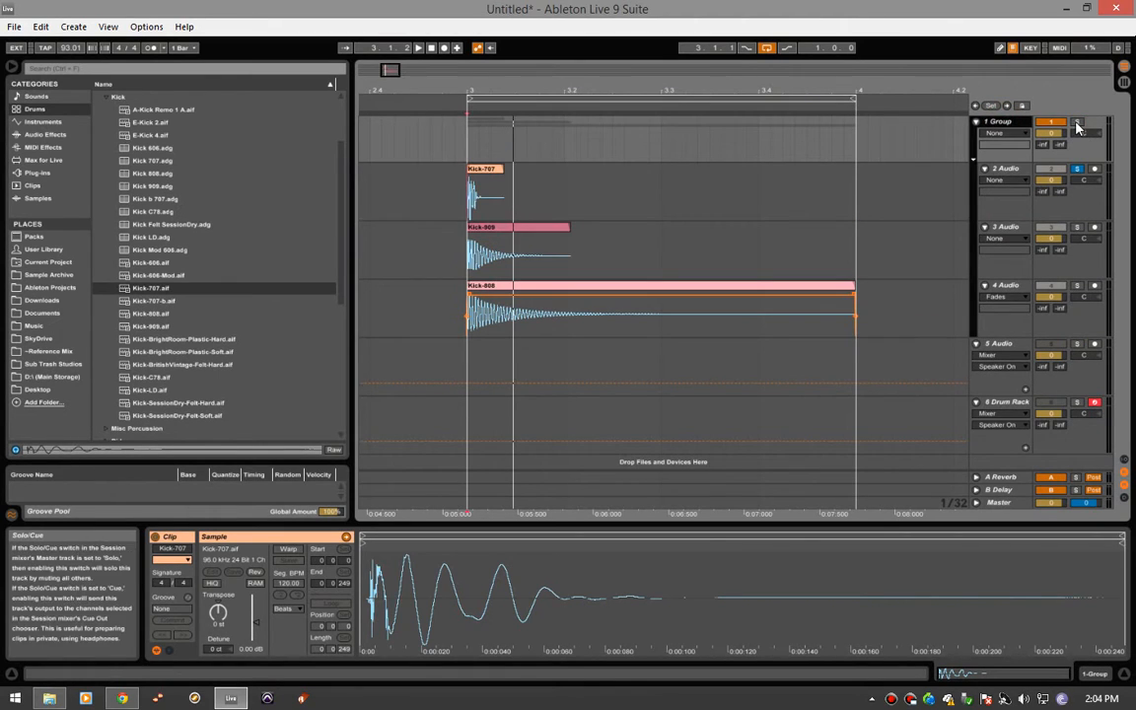
- Solo and play the kick group, and shorten the loop to end at 3.2.2
key(space)
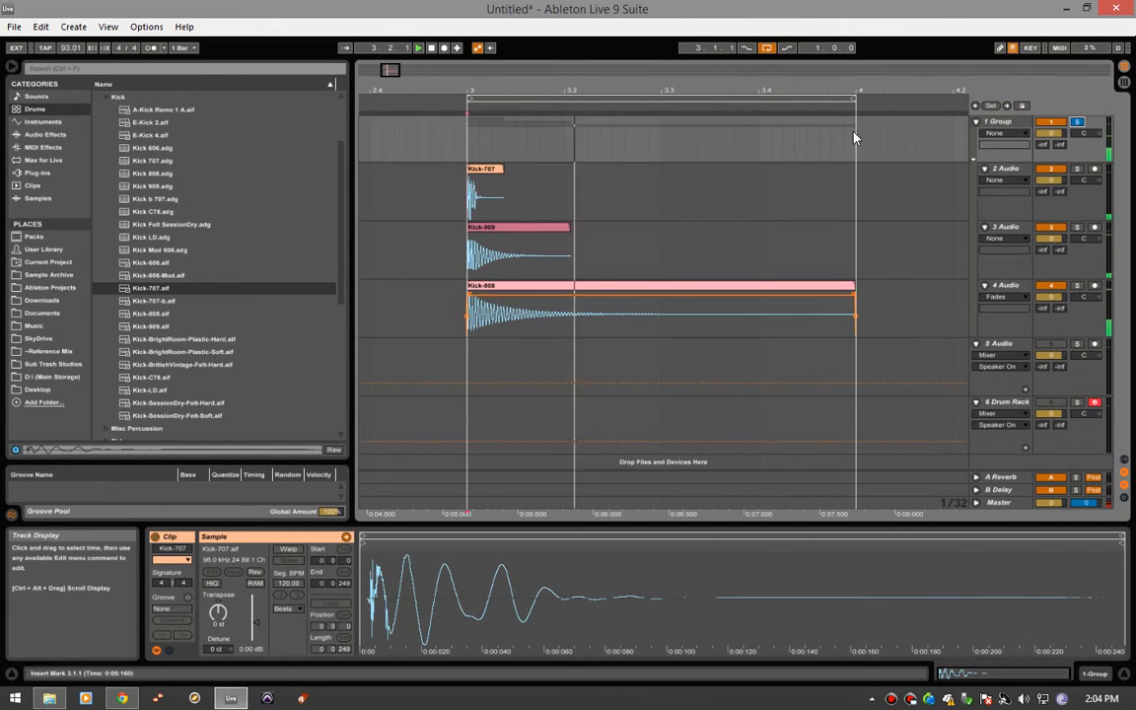
drag(859, 107, 588, 112)
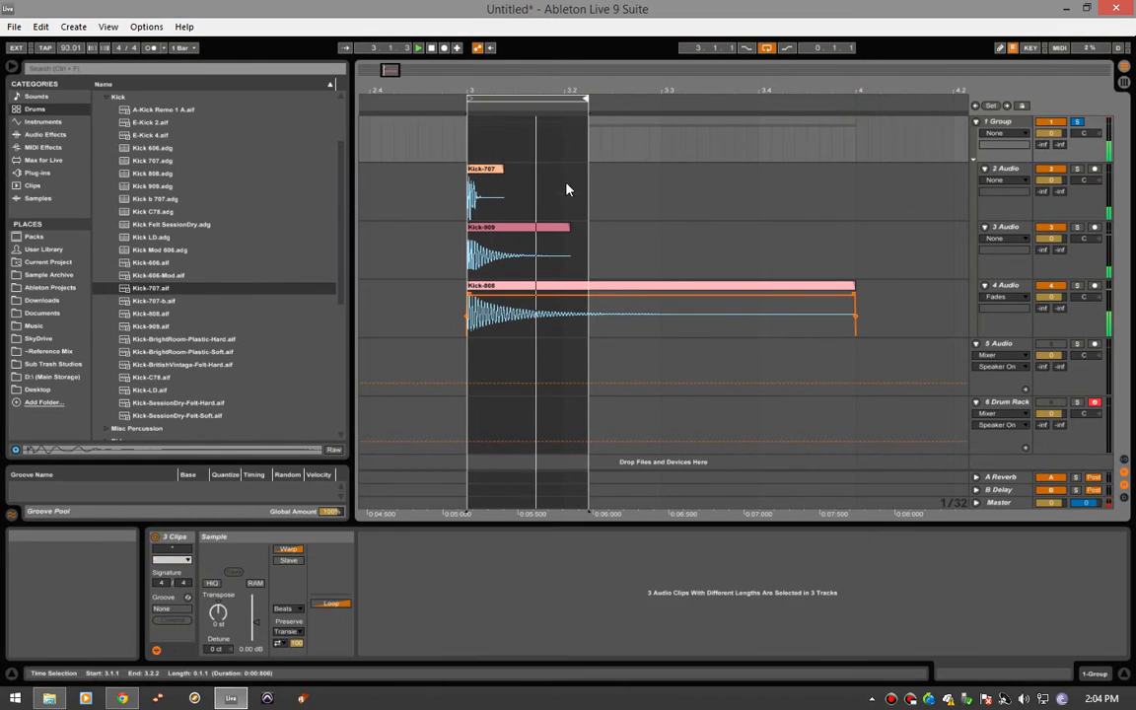
click(513, 258)
key(space)
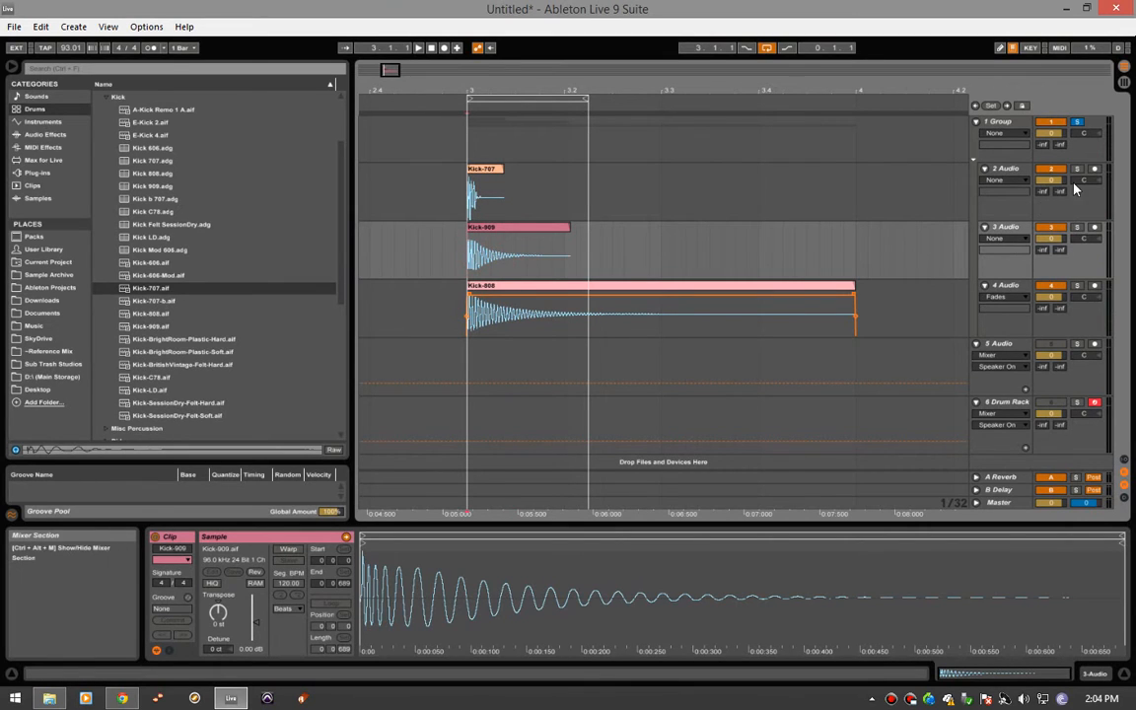
- Add EQ Eight to the soloed 2 Audio track, and low-cut it with filter 1 at 374 Hz, Q 0.61, during playback
key(space)
click(480, 195)
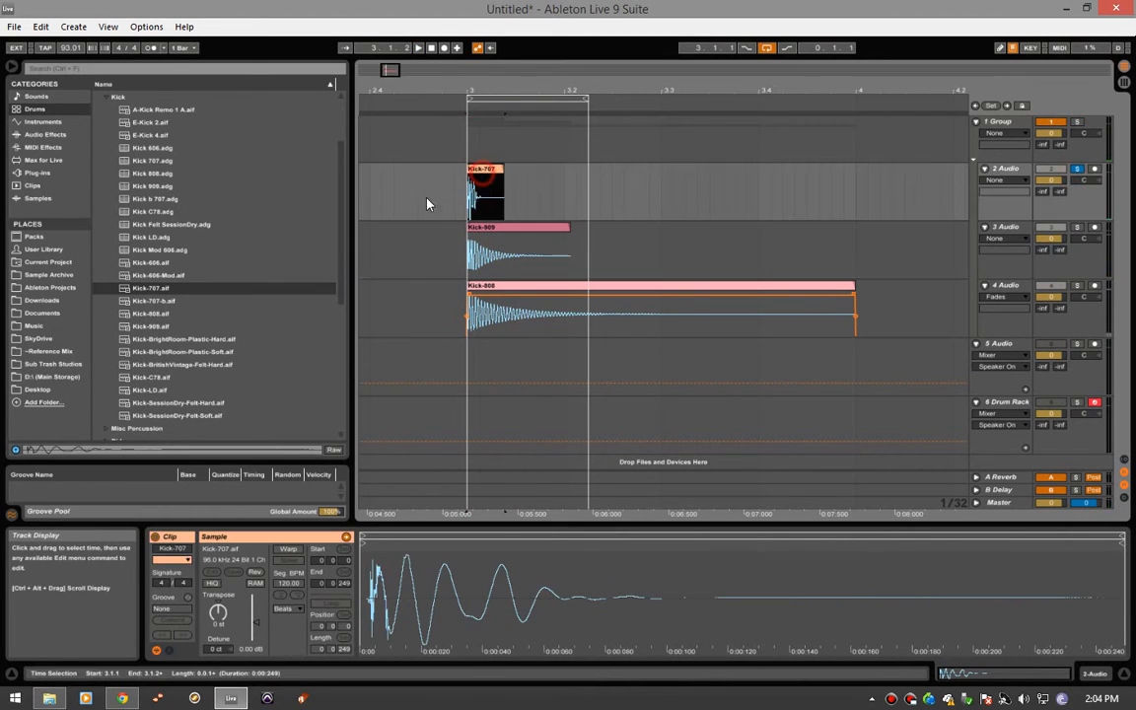
click(44, 134)
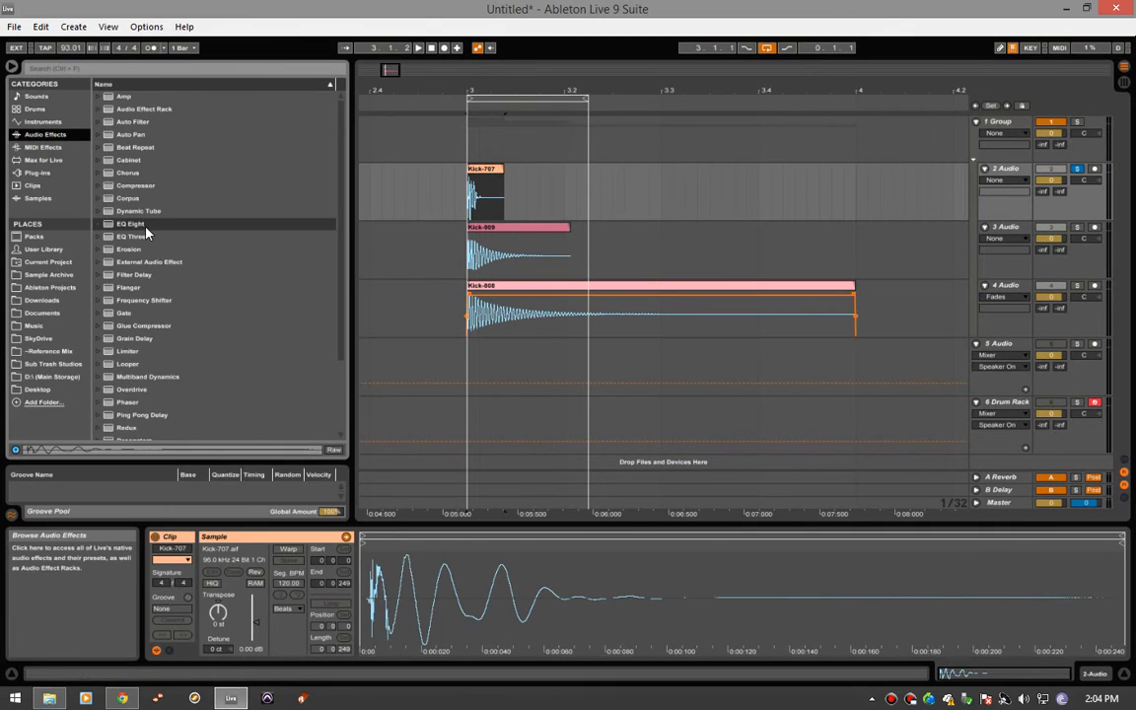
double_click(145, 224)
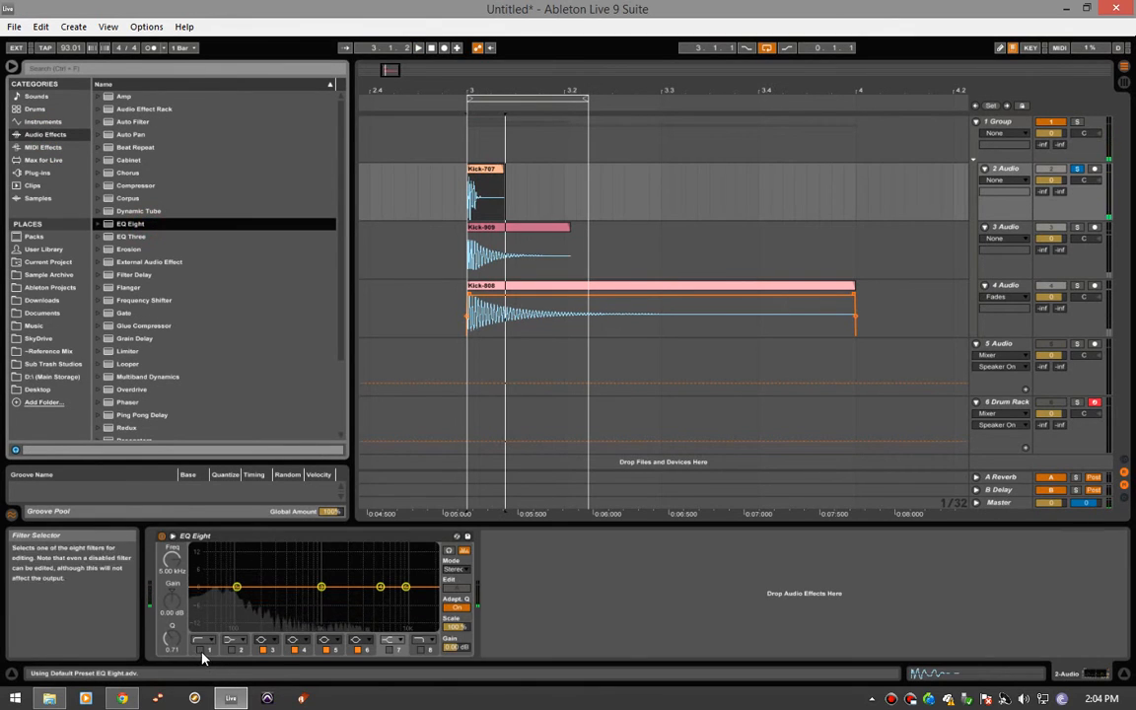
click(201, 651)
key(space)
drag(193, 598, 284, 599)
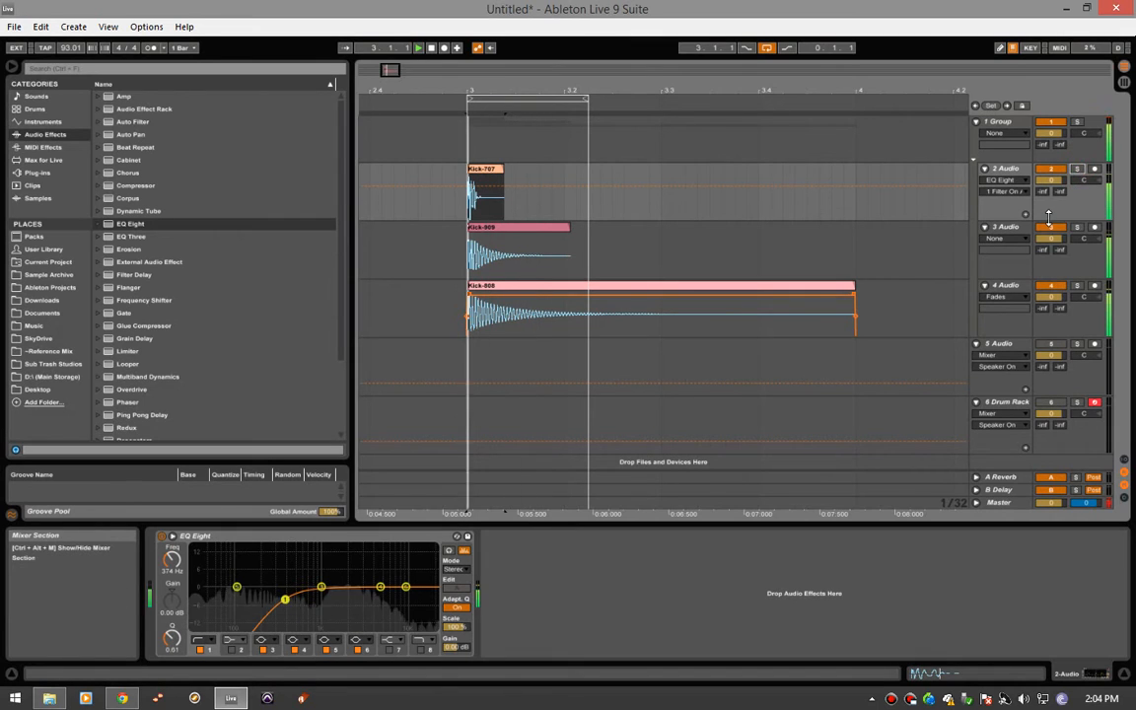
- Add EQ Eight to the soloed 3 Audio track, low-cut it with filter 1 at 123 Hz, Q 0.69, and unsolo the track
click(1077, 226)
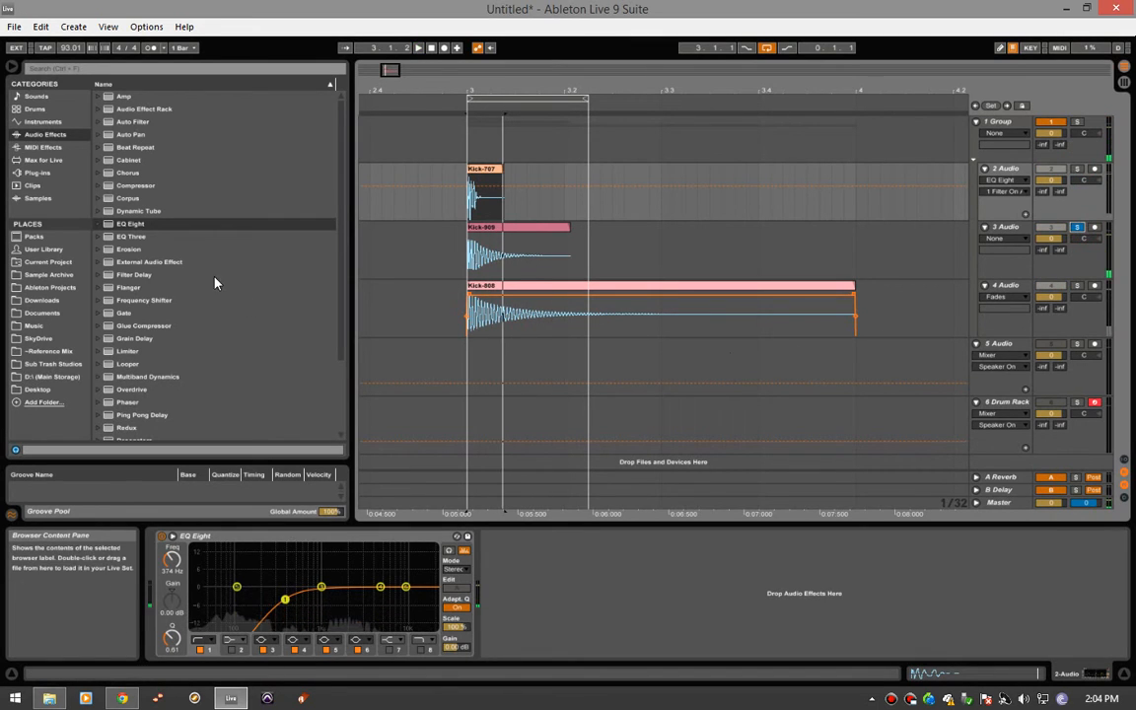
click(488, 228)
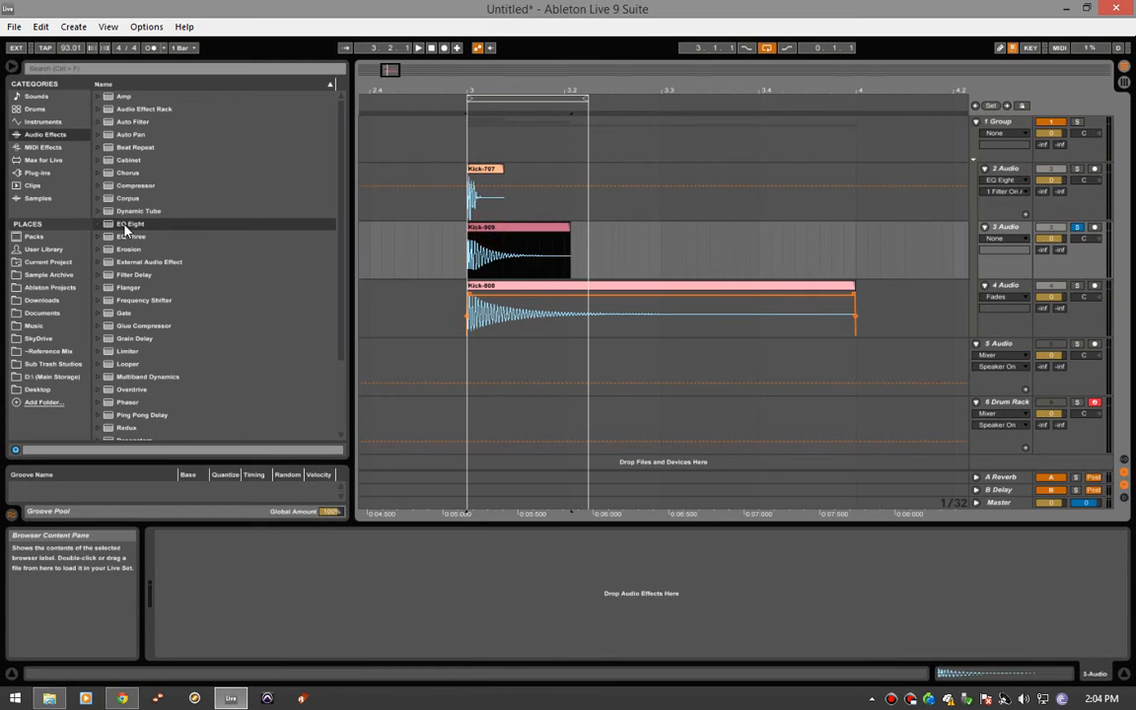
drag(125, 225, 340, 613)
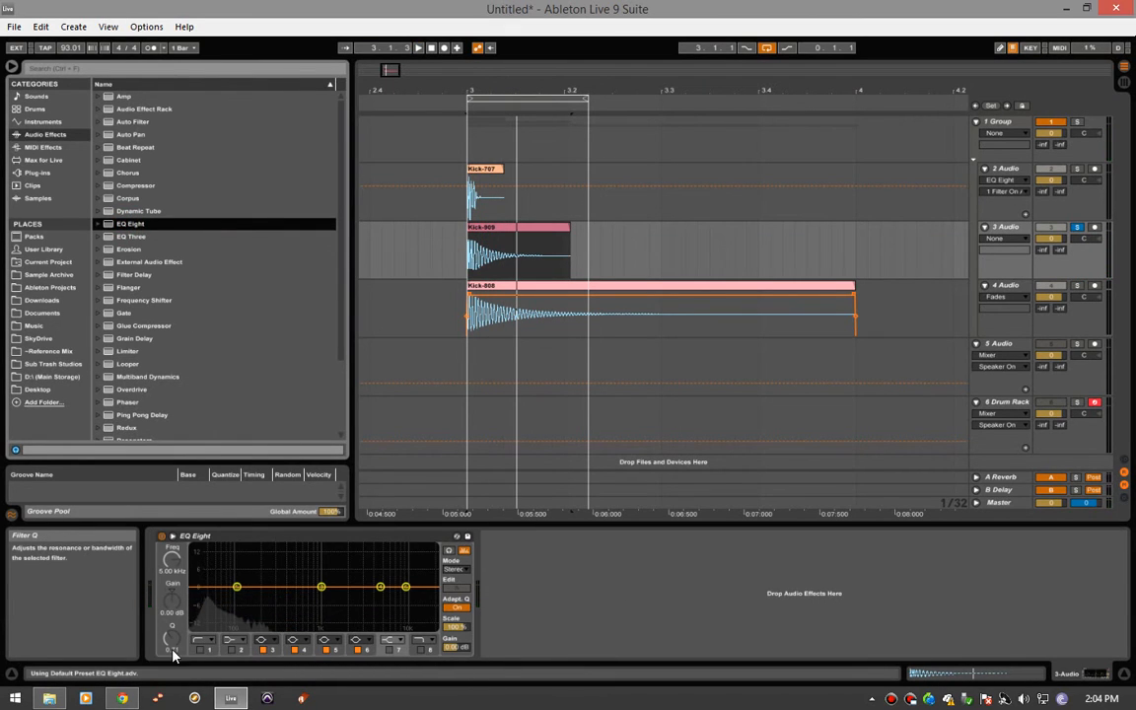
click(200, 651)
key(space)
drag(192, 598, 246, 601)
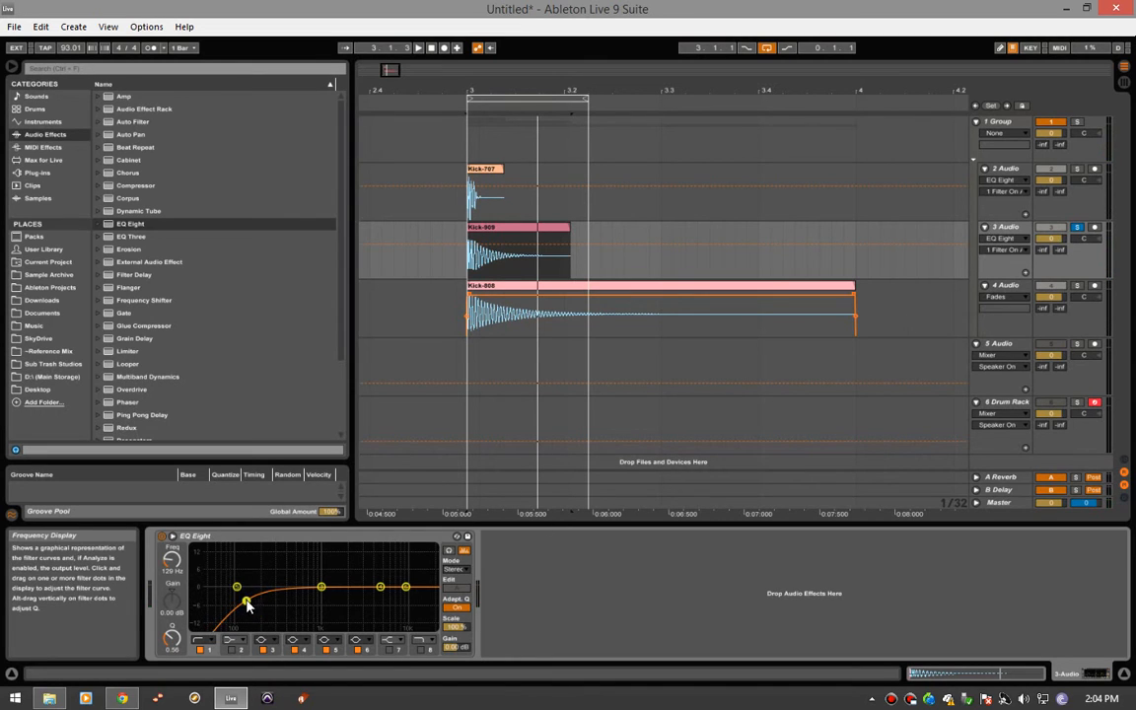
drag(247, 603, 245, 597)
click(1077, 227)
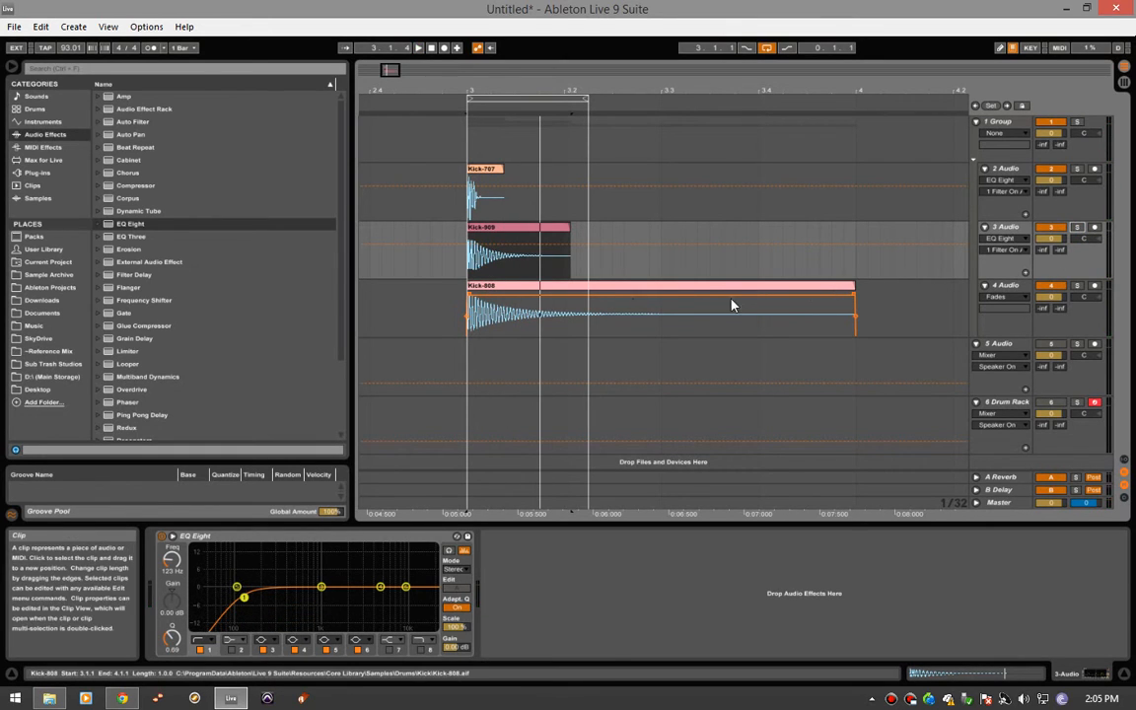
- Shorten the Kick-808 clip on 4 Audio to end at 3.1.4, and give it a smoothly curved fade-out
click(417, 243)
click(406, 226)
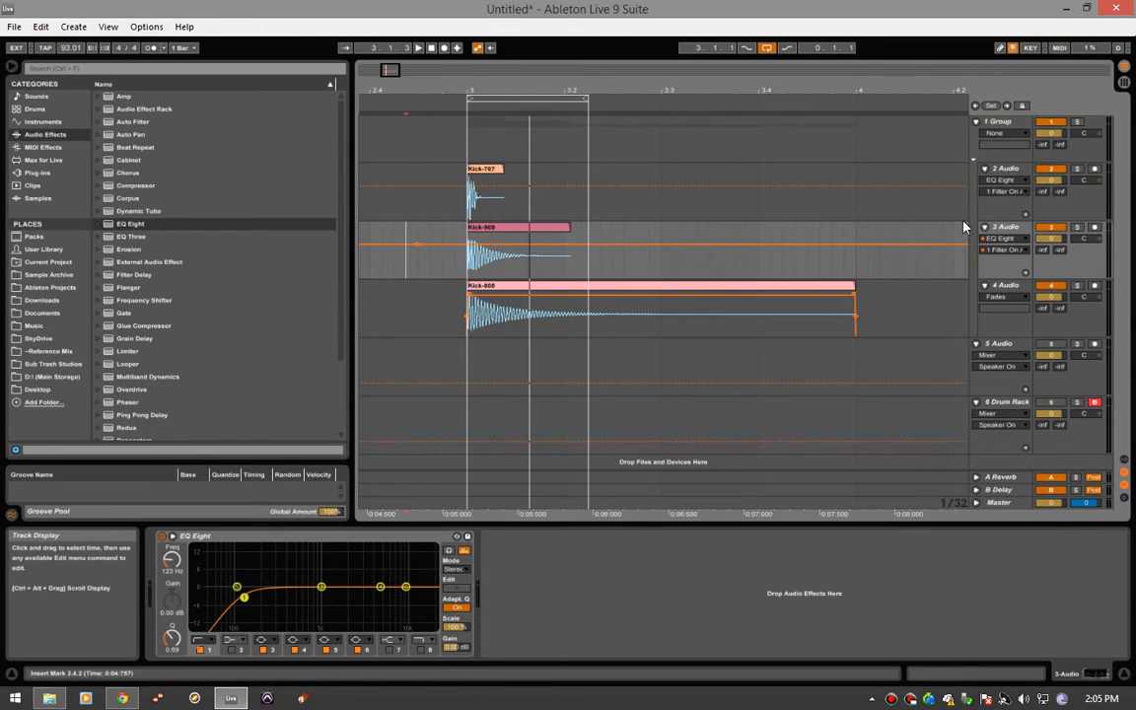
click(735, 310)
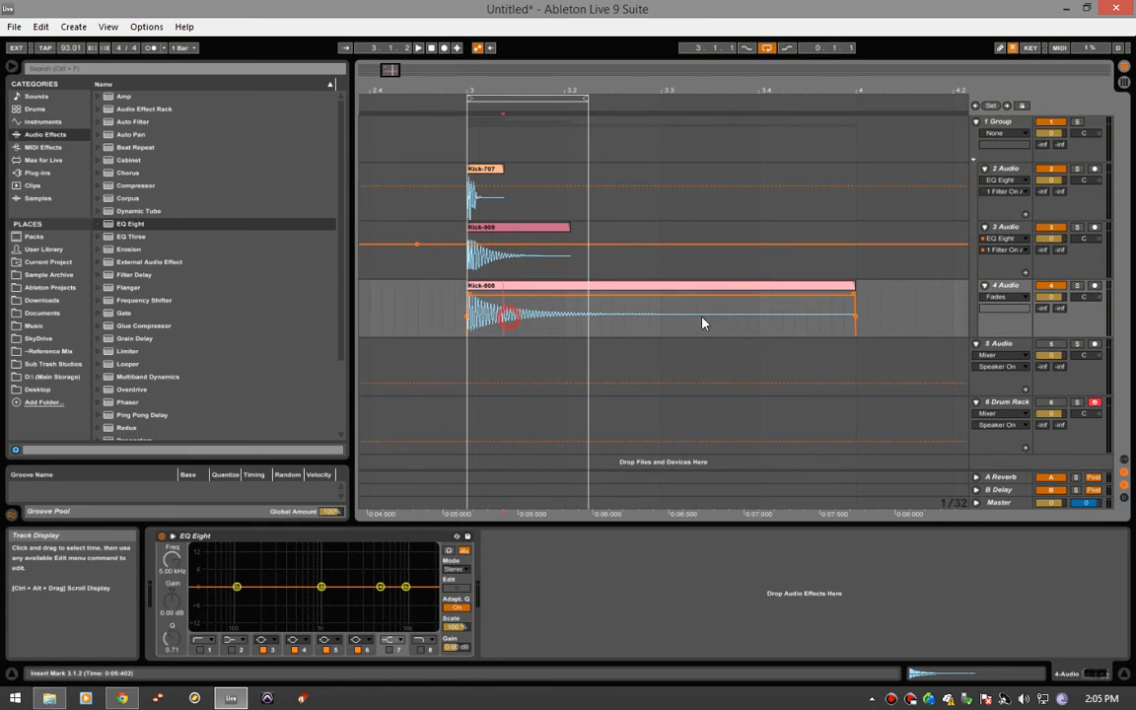
drag(854, 286, 489, 323)
click(996, 297)
click(996, 316)
key(space)
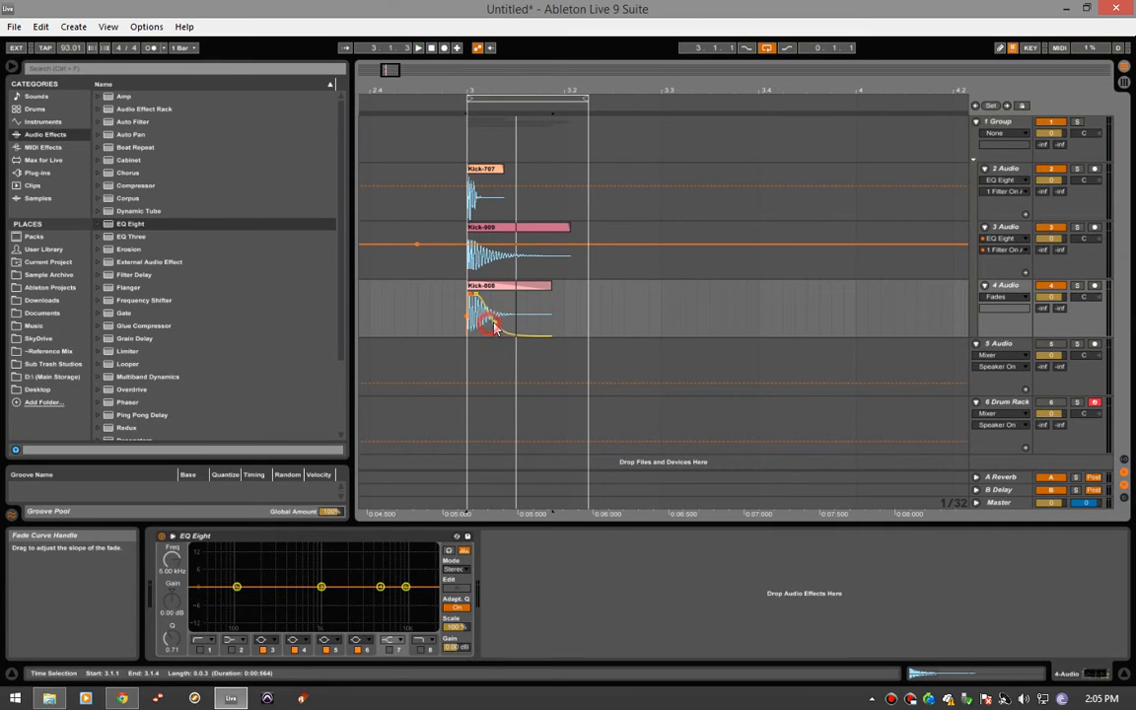
drag(495, 329, 512, 318)
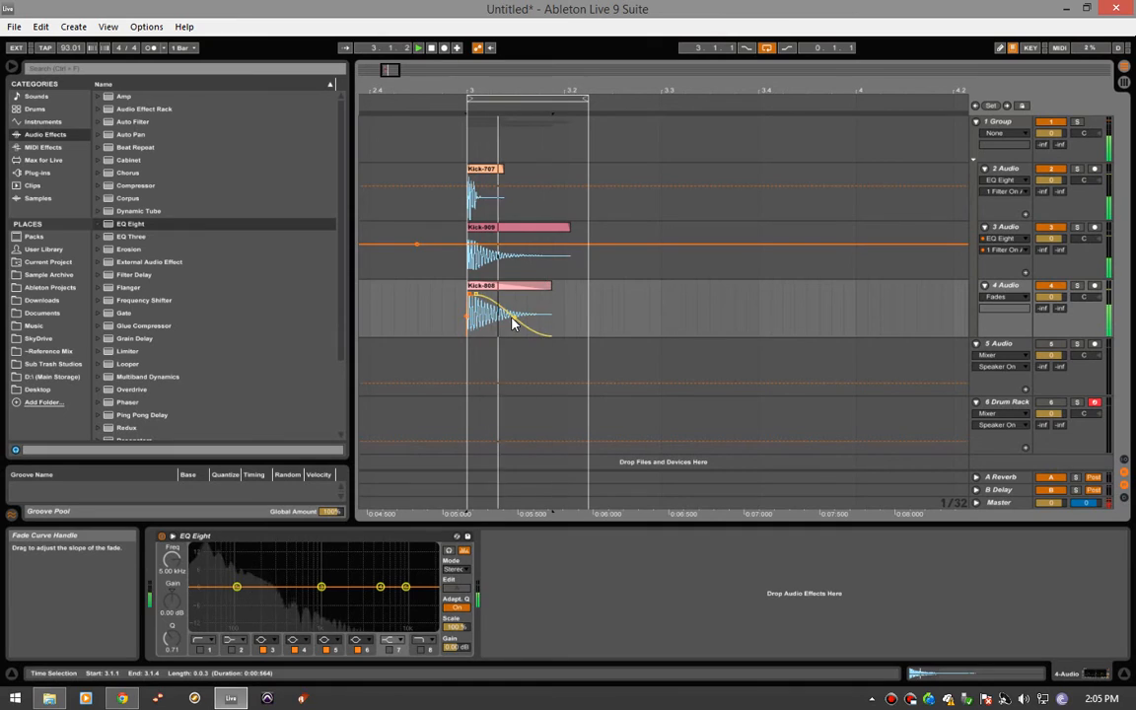
- Show the fades on 3 Audio, and shorten the Kick-909 clip with a curved fade-out
click(545, 228)
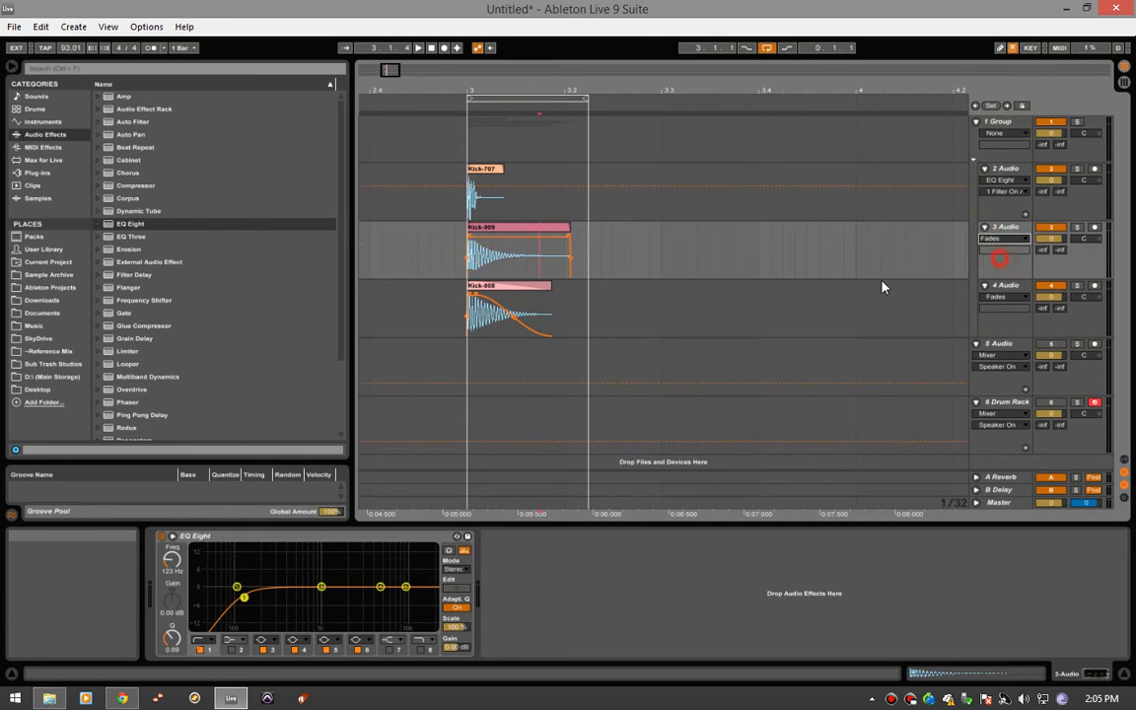
drag(563, 230, 481, 242)
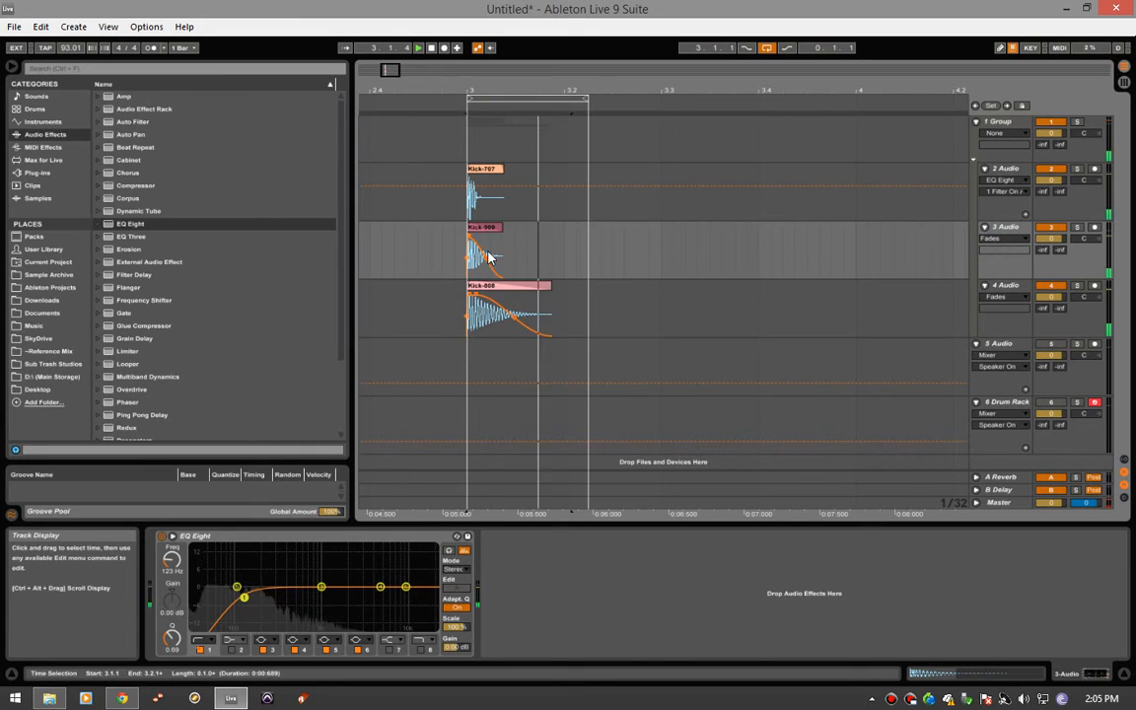
click(498, 228)
drag(512, 226, 513, 226)
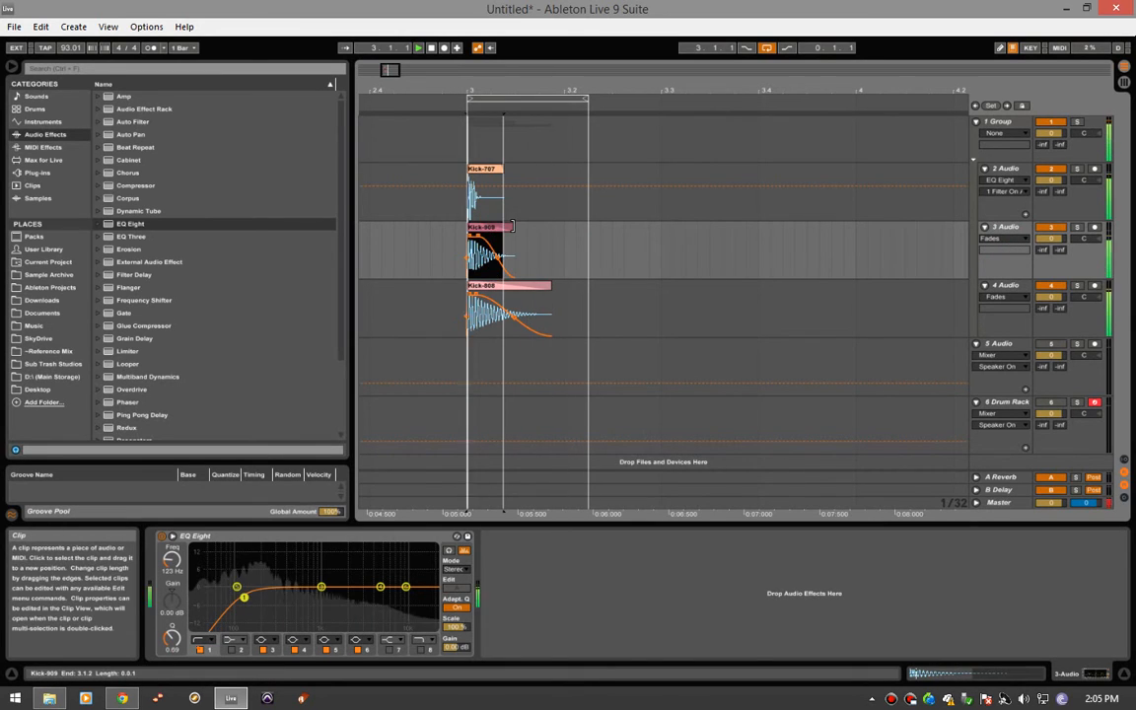
- Turn the grid off, and fine-tune the Kick-909 clip's end near 3.1.3 together with its fade-out
right_click(522, 255)
click(547, 422)
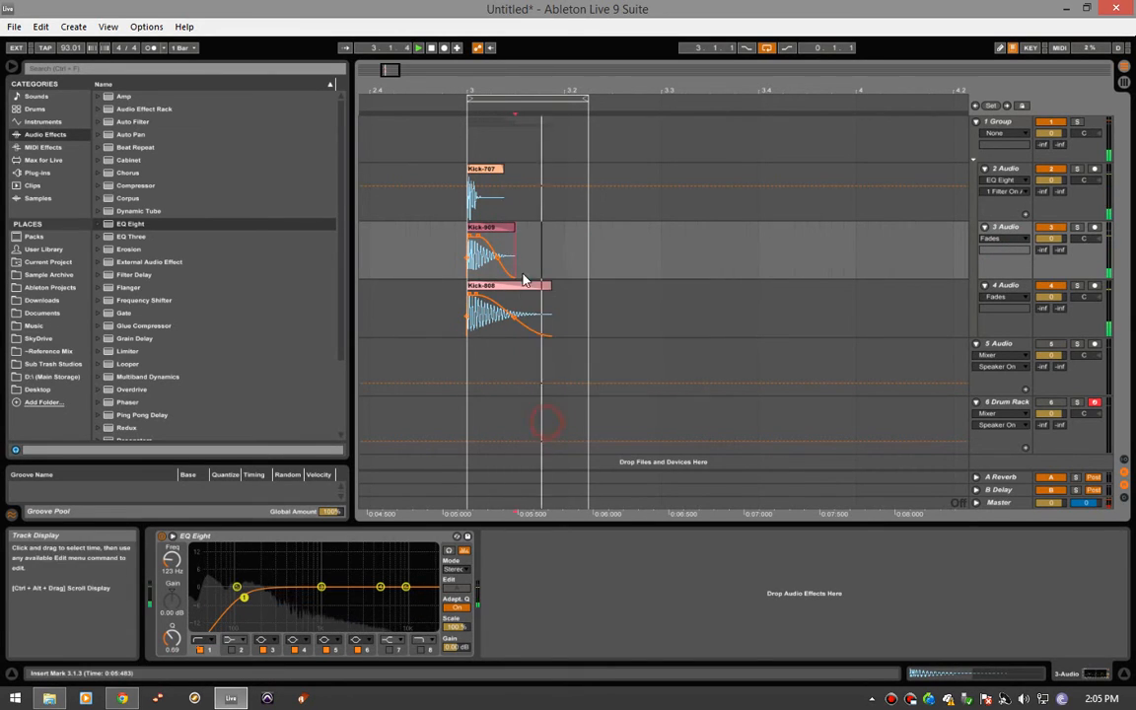
click(511, 229)
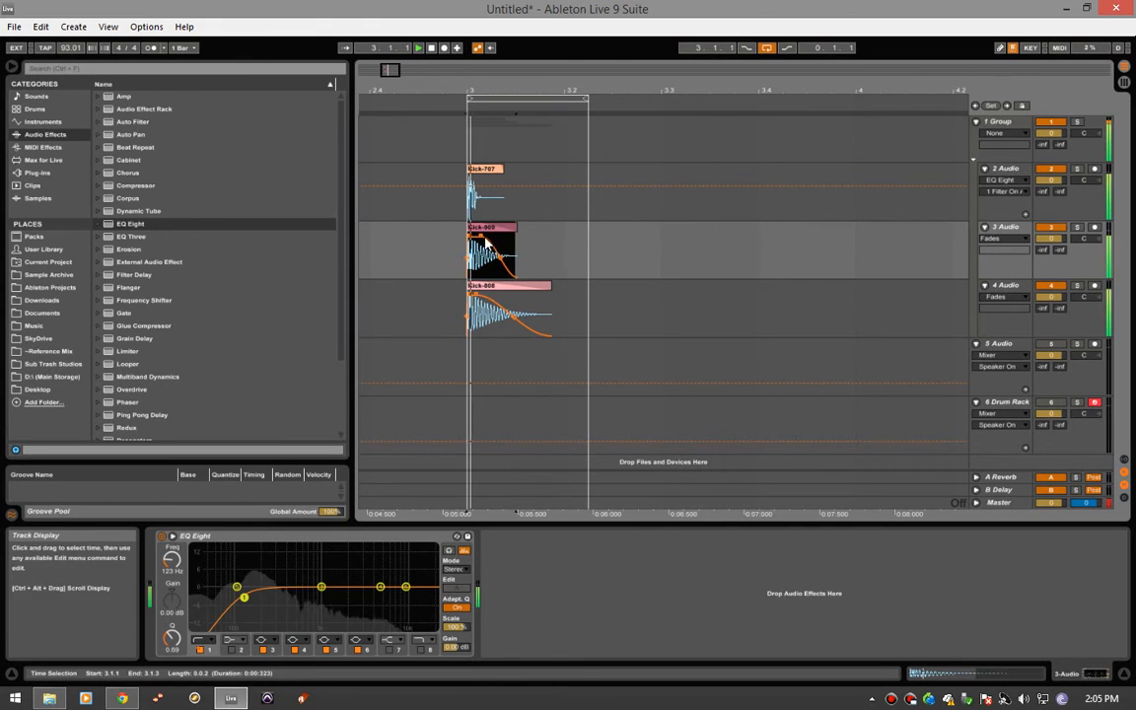
drag(480, 238, 479, 238)
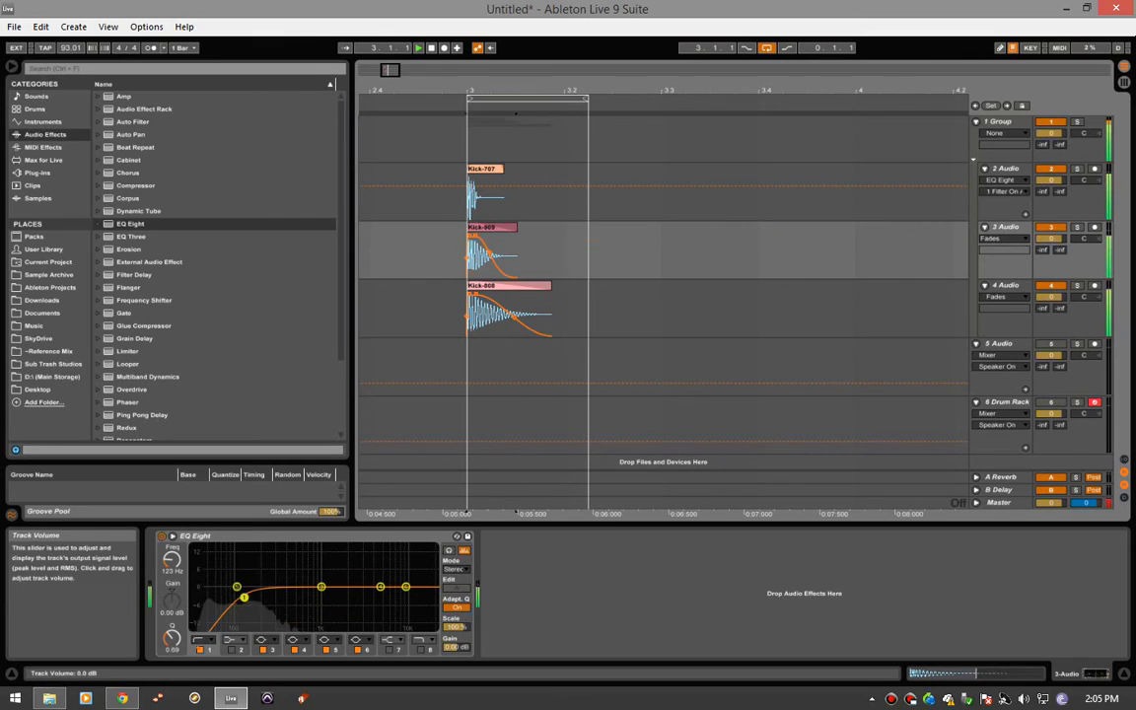
- Balance the layers during playback with volumes of -6.0 dB on 2 Audio, -1.8 dB on 3 Audio and -1.4 dB on 4 Audio
drag(1050, 239, 1050, 252)
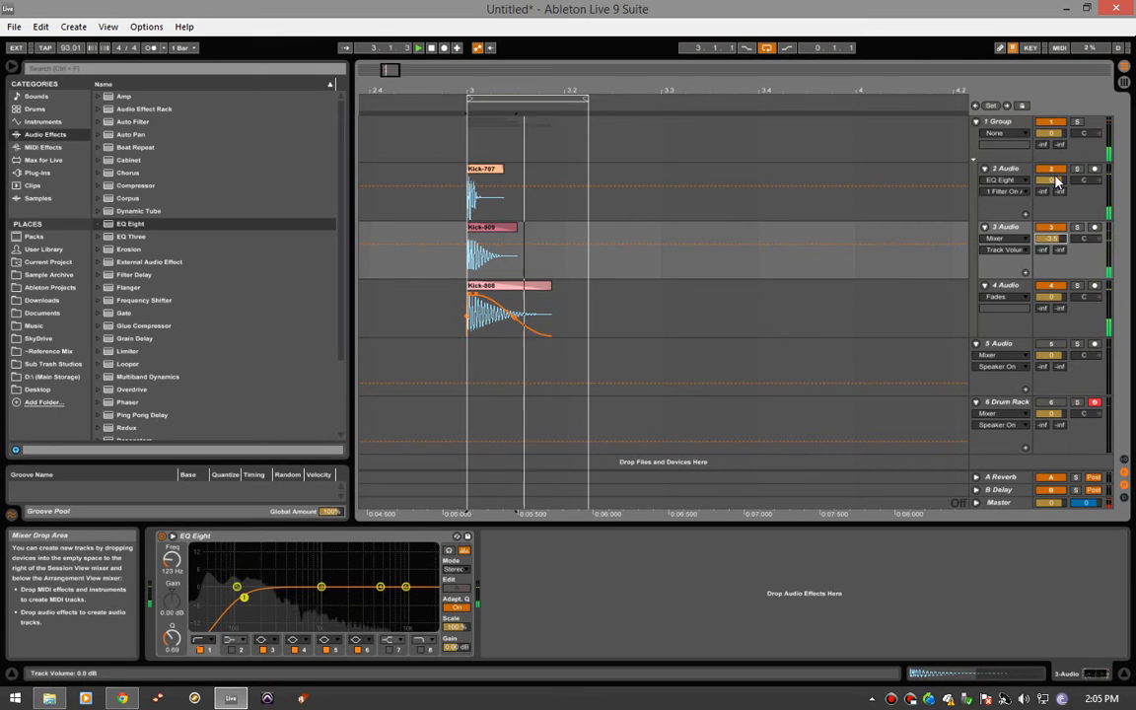
drag(1056, 181, 1056, 212)
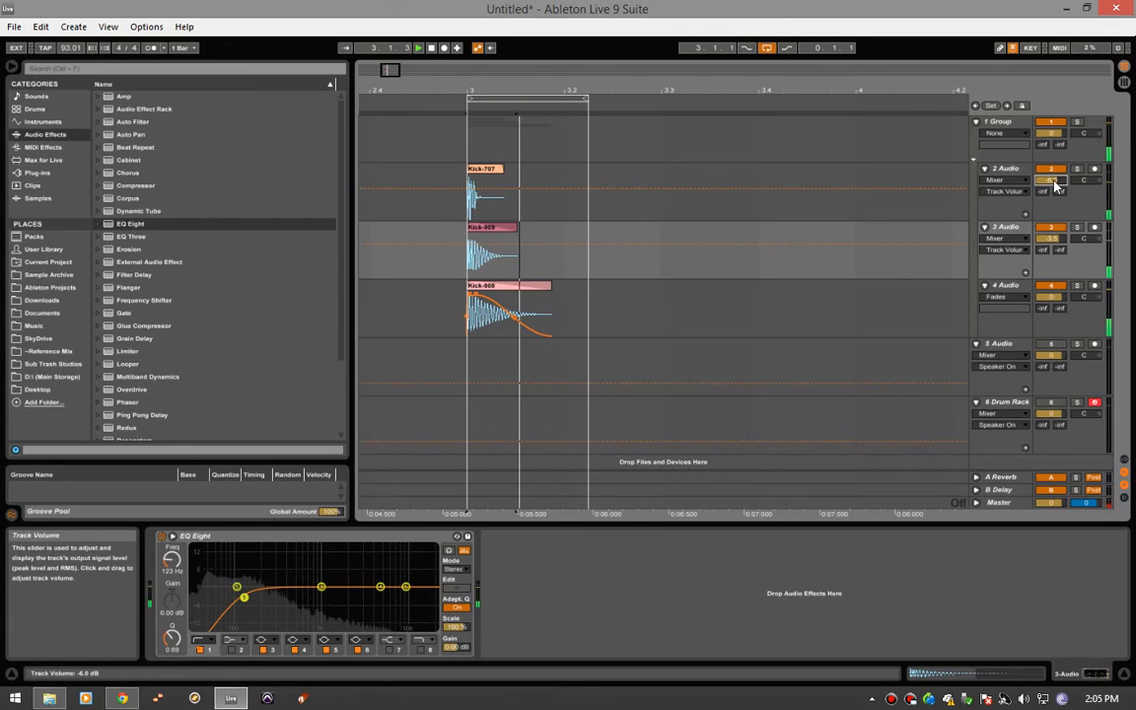
key(space)
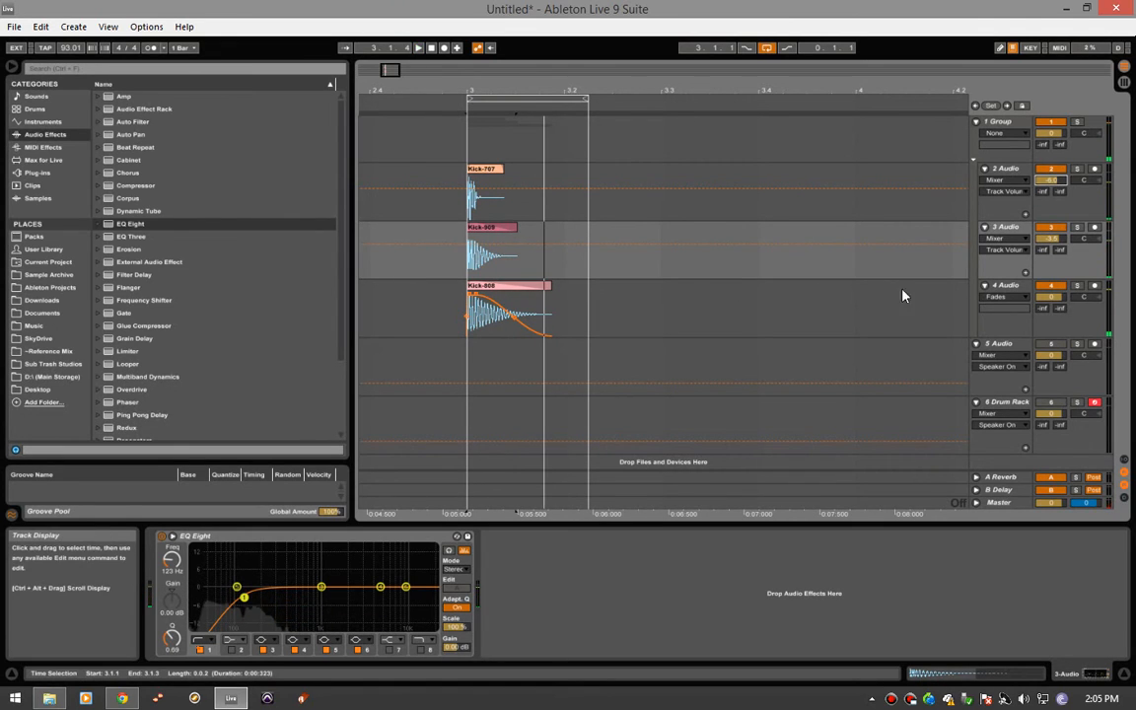
drag(1054, 297, 1054, 299)
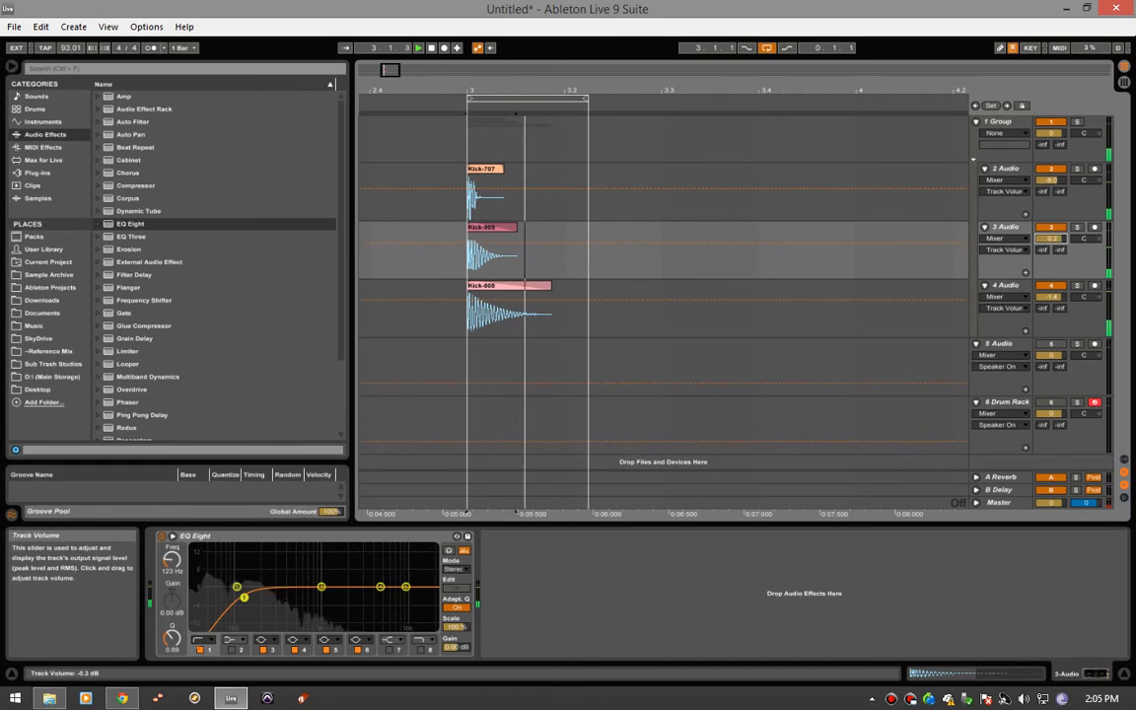
- Show the fades on 3 Audio again, and shorten the Kick-909 clip and its fade-out to end just past 3.1.2
click(1019, 247)
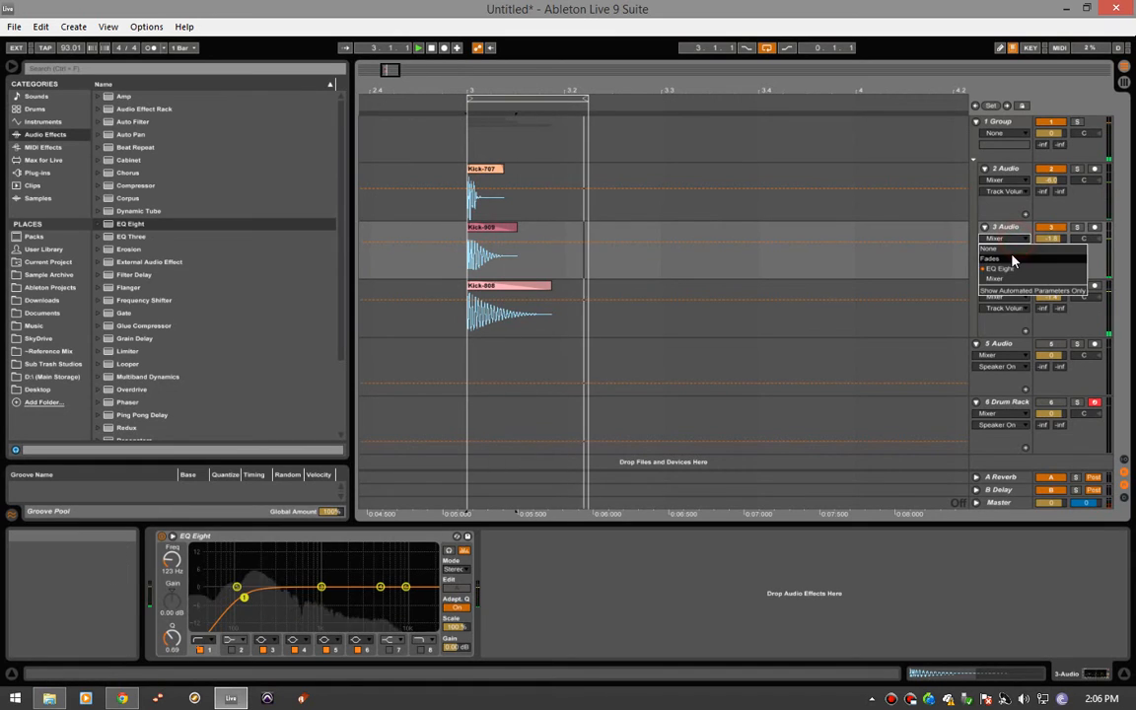
click(1001, 260)
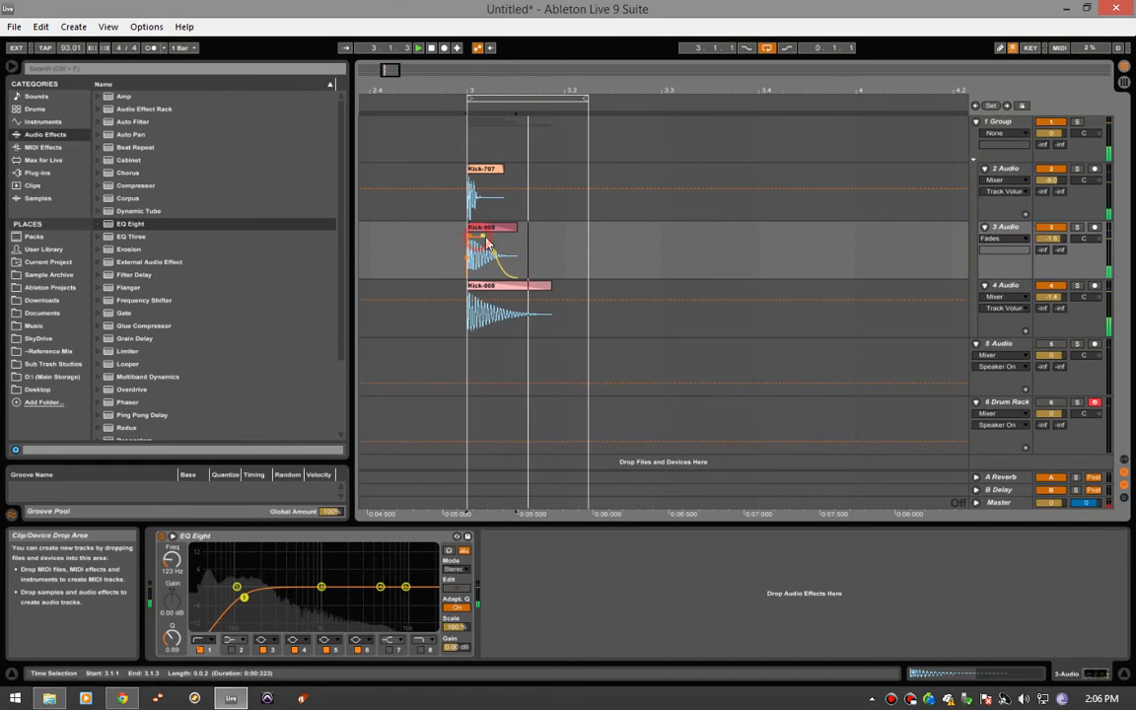
drag(517, 227, 483, 250)
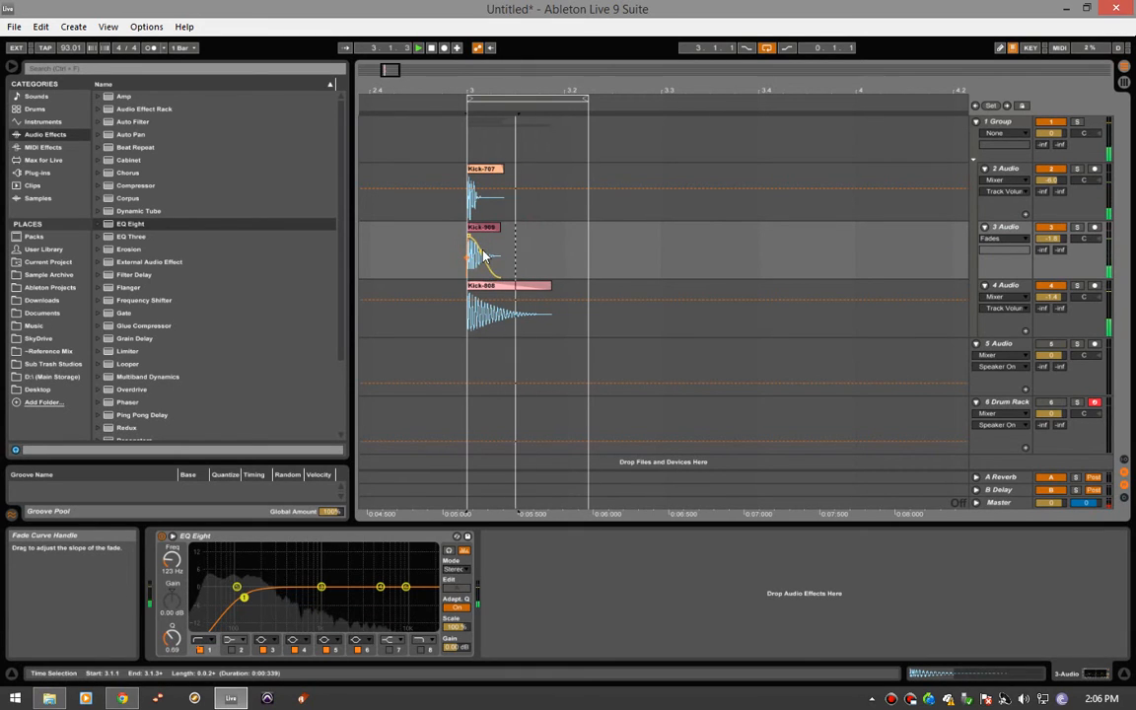
click(497, 227)
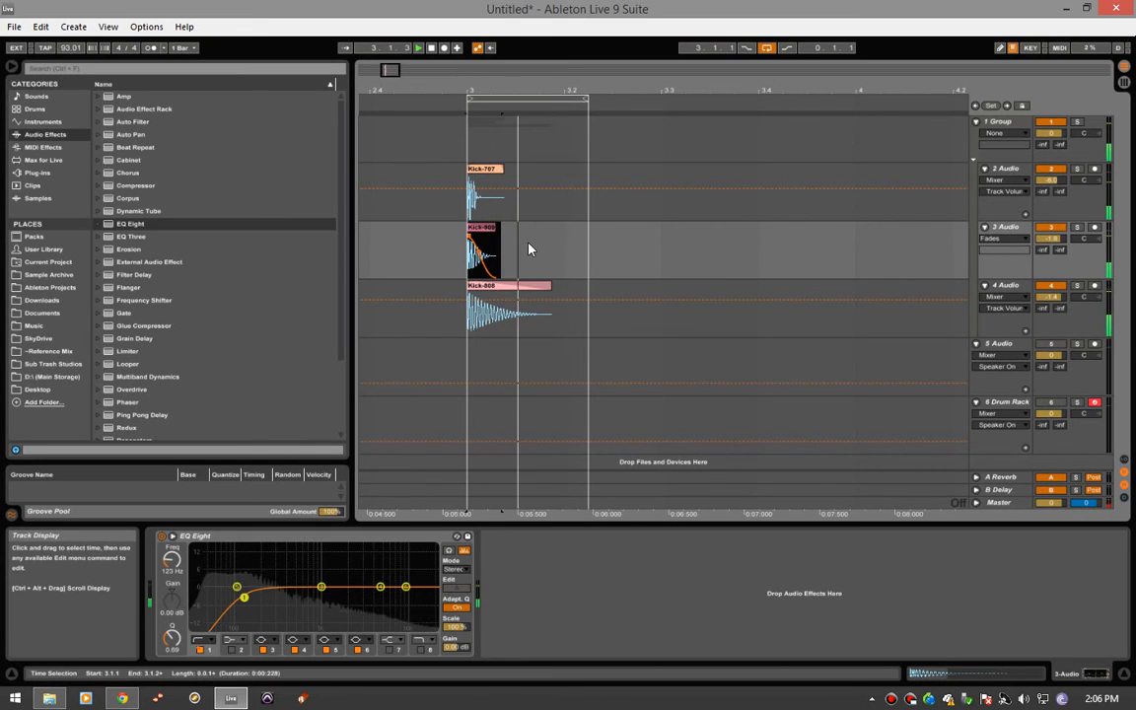
- Shorten the arrangement loop to end at 3.2.1, and set the adaptive grid to Narrow
drag(586, 98, 564, 99)
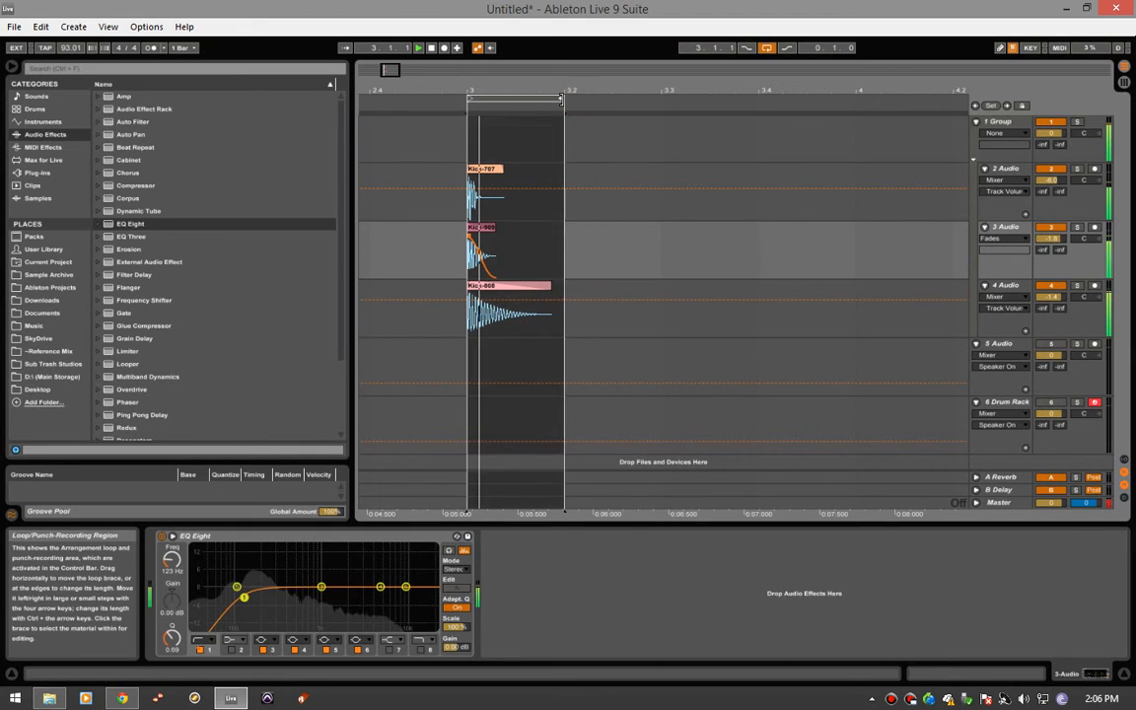
right_click(628, 242)
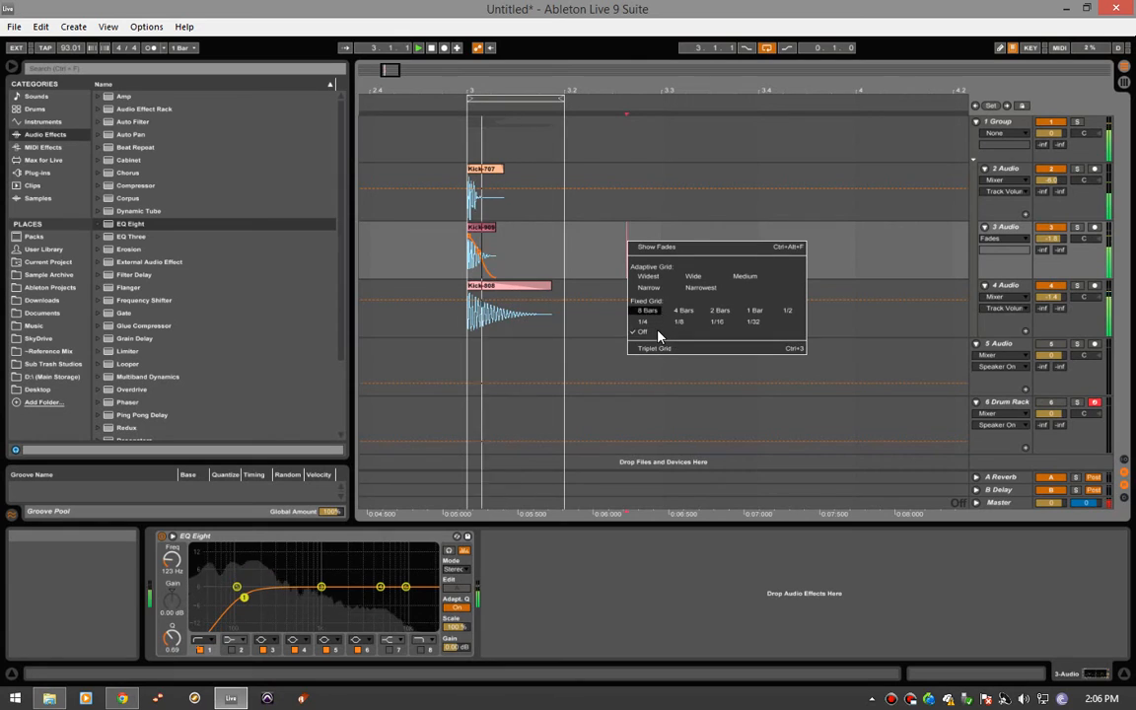
click(649, 288)
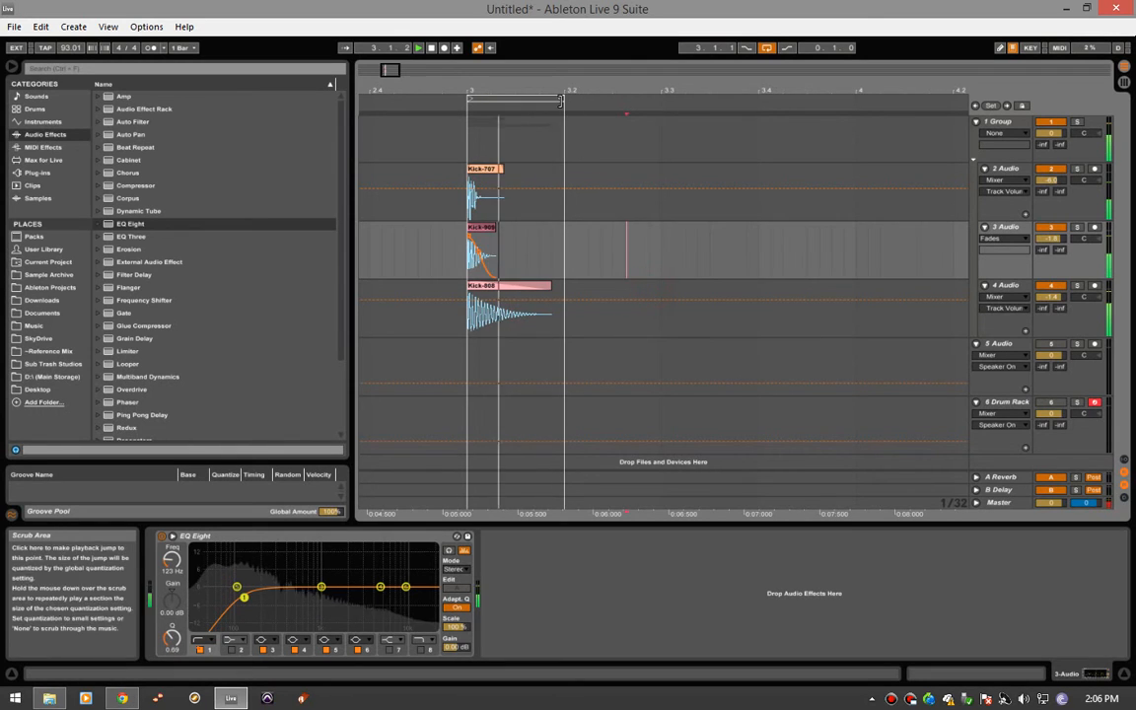
click(563, 96)
click(590, 252)
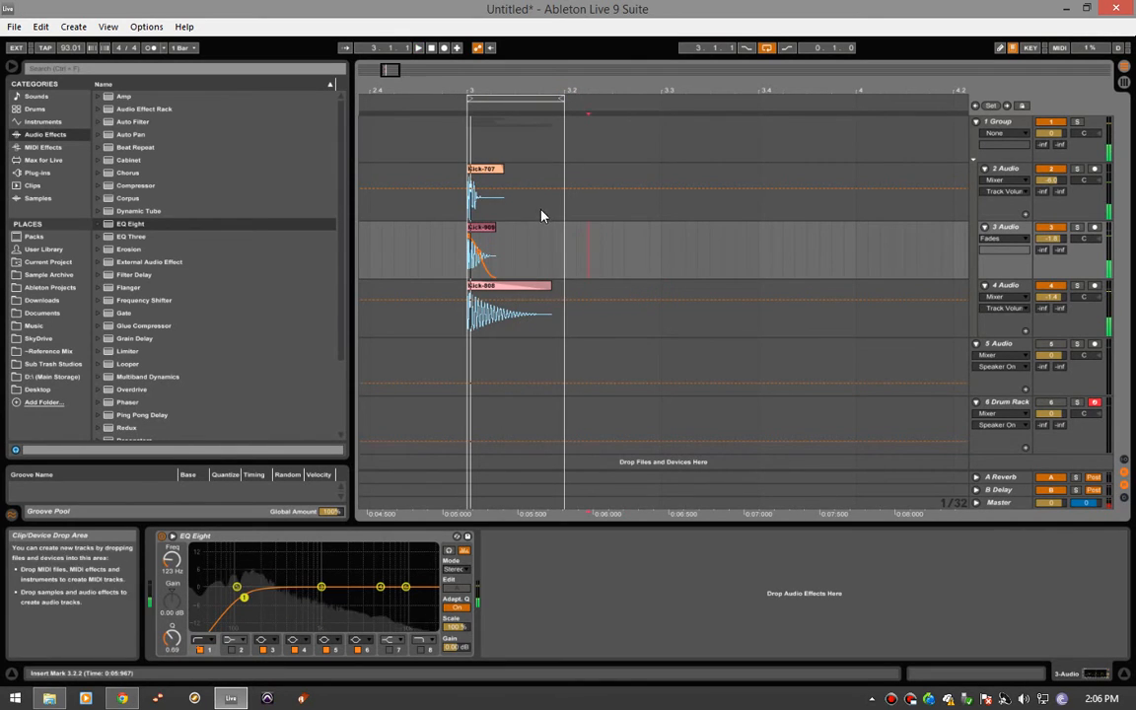
- Play the looped kick, and lower the 2 Audio track's volume to about -8 dB
key(space)
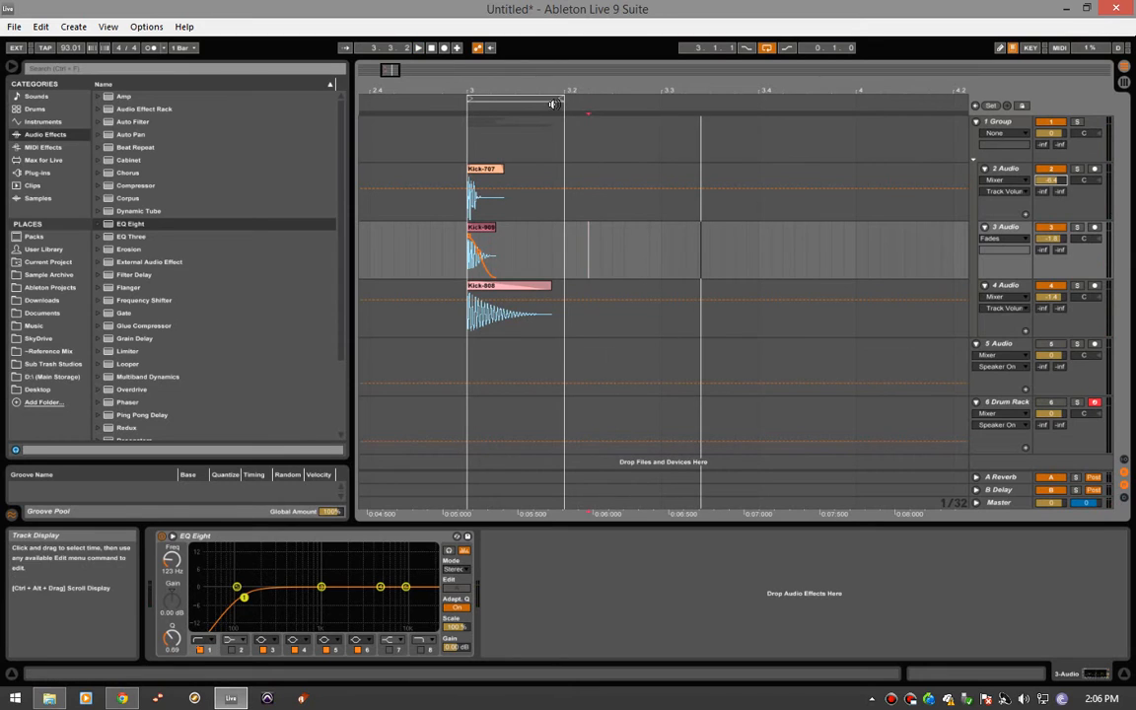
click(550, 99)
key(space)
drag(1052, 181, 1052, 188)
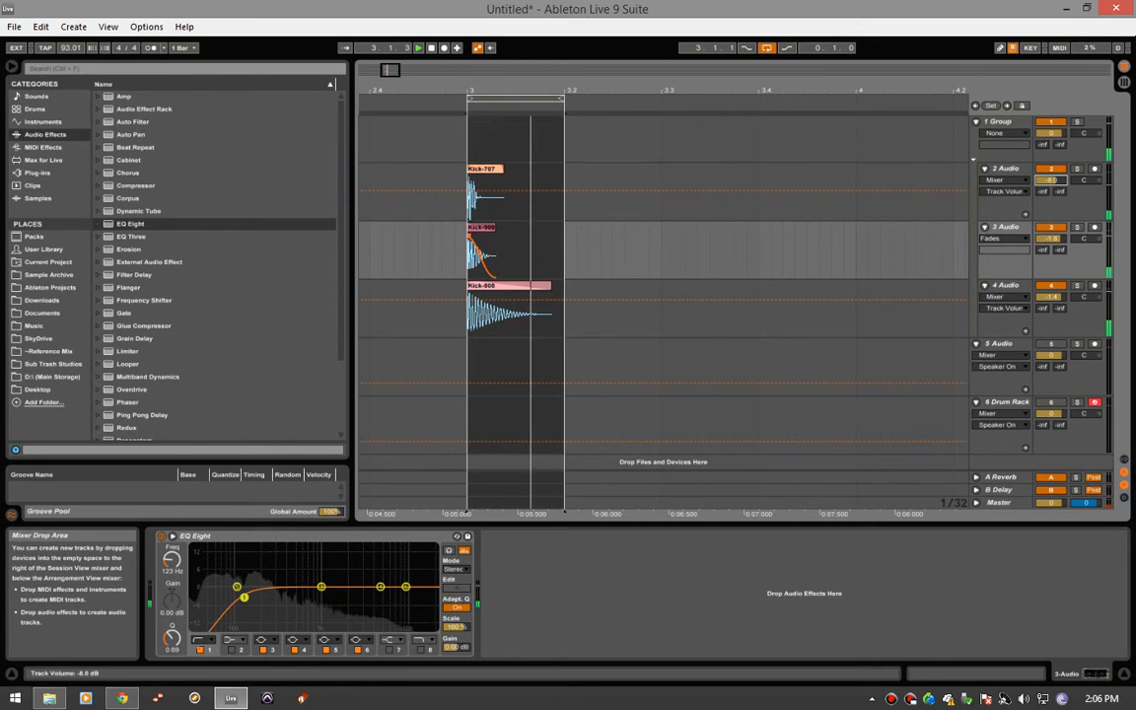
key(space)
- Add an EQ Eight followed by a Compressor to the 1 Group track
click(456, 156)
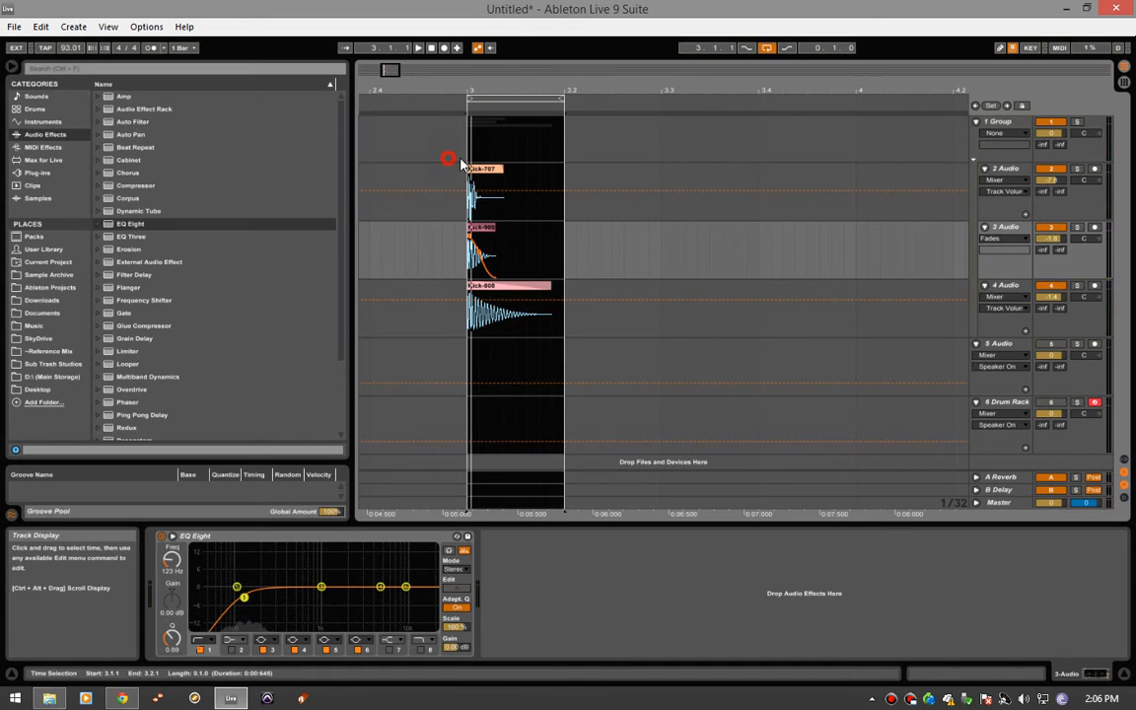
double_click(134, 226)
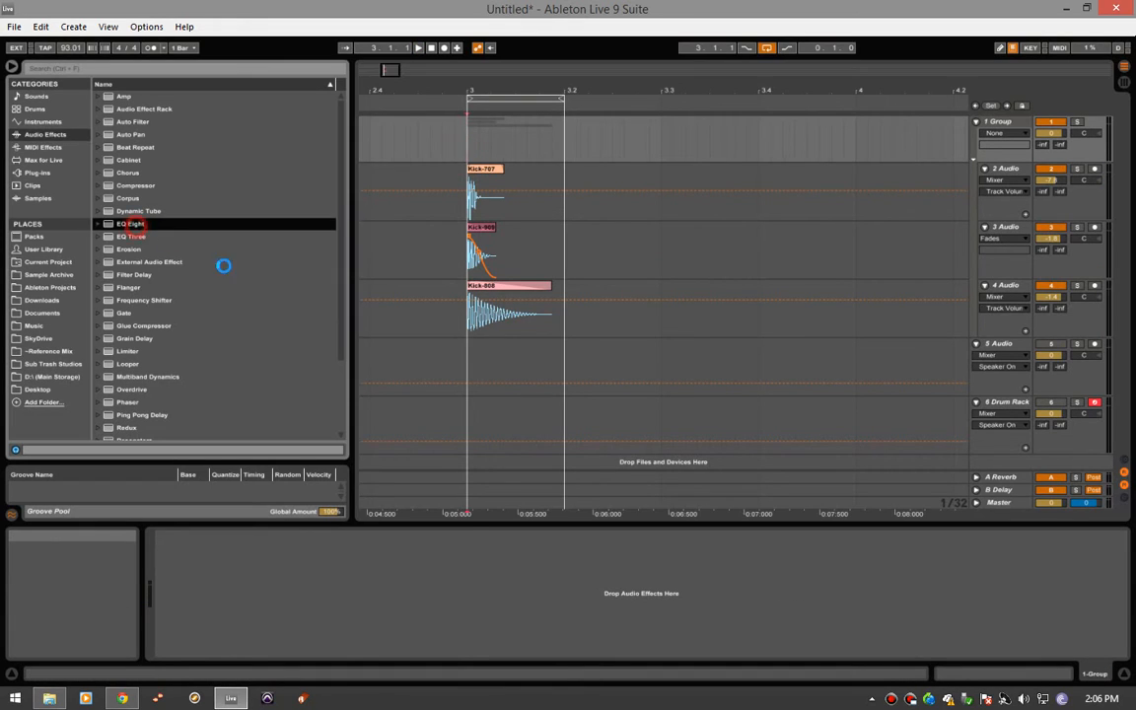
double_click(150, 185)
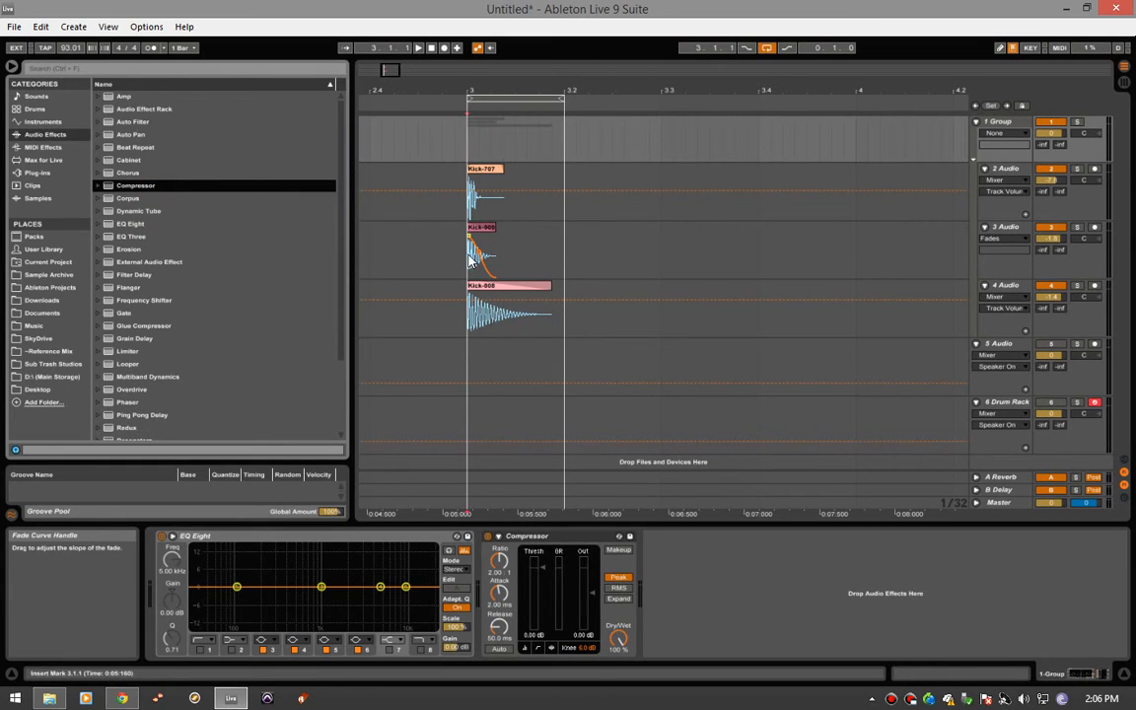
- Shape the group's EQ Eight during playback: boost 150 Hz by 2.11 dB, cut 646 Hz by 3.10 dB and boost 5.01 kHz by 2.60 dB
key(space)
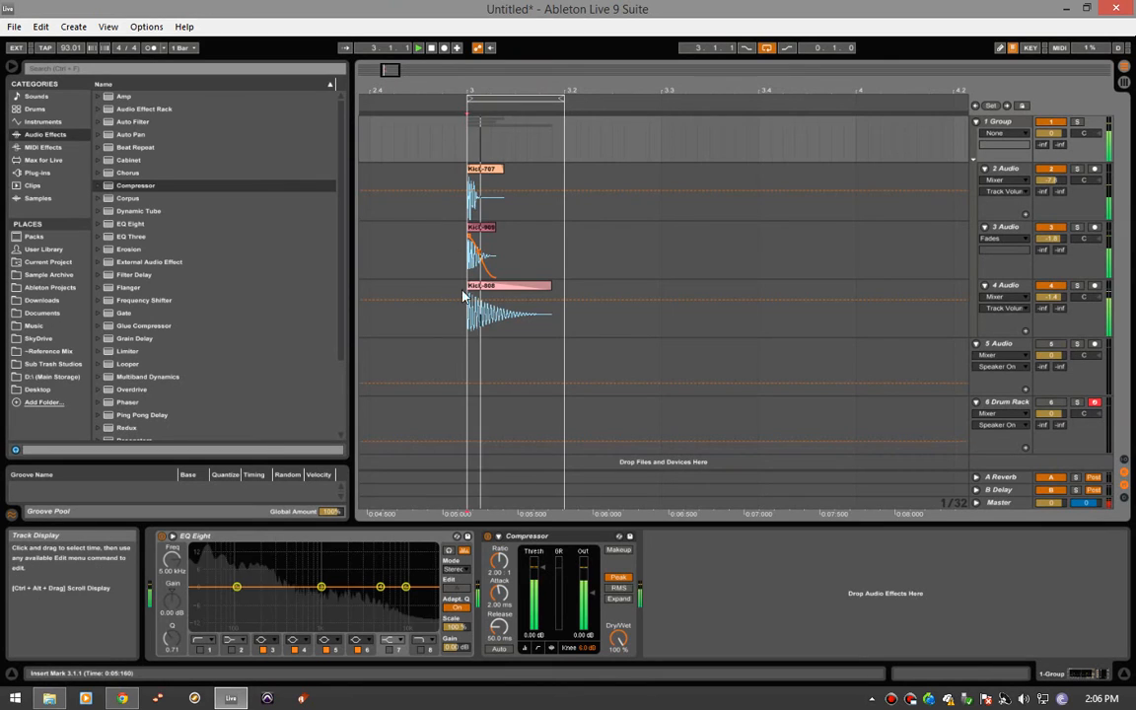
drag(322, 586, 251, 581)
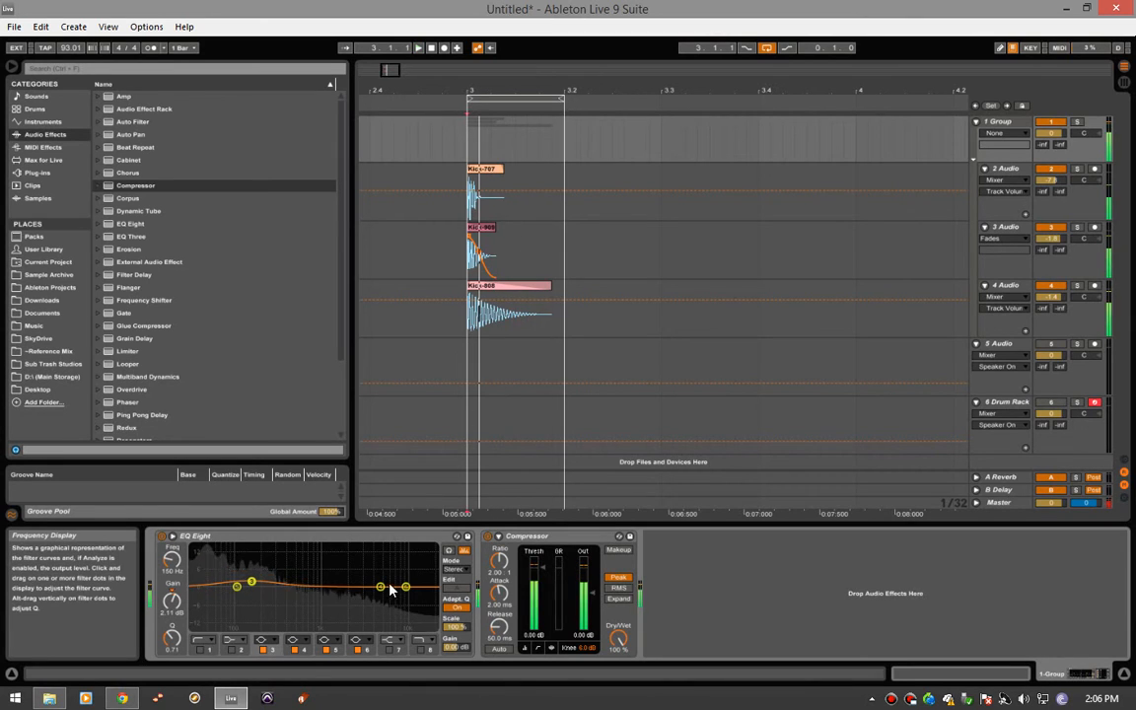
key(space)
drag(381, 589, 305, 606)
drag(305, 606, 306, 597)
drag(402, 594, 380, 580)
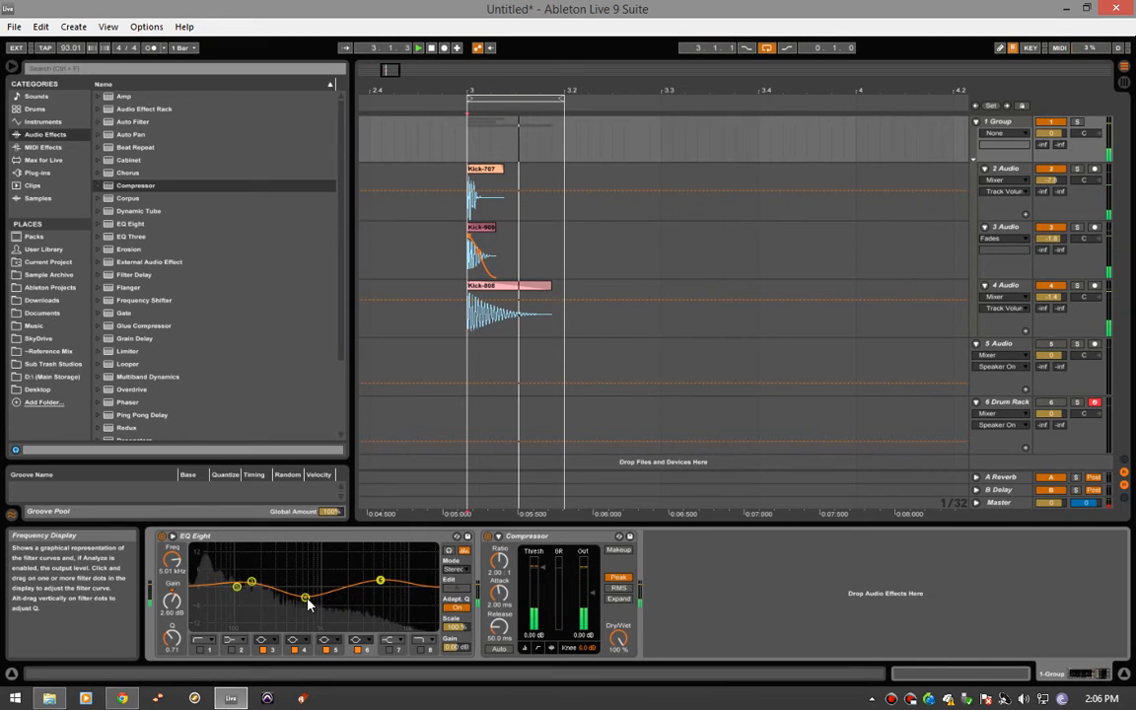
drag(306, 598, 305, 595)
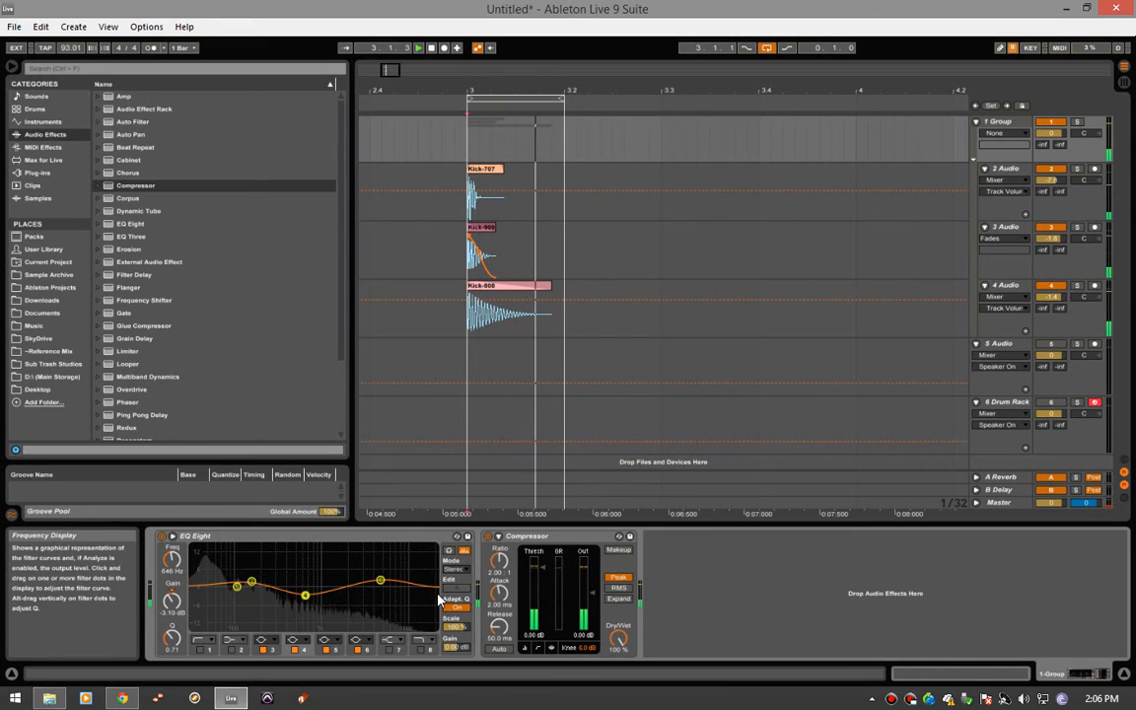
key(space)
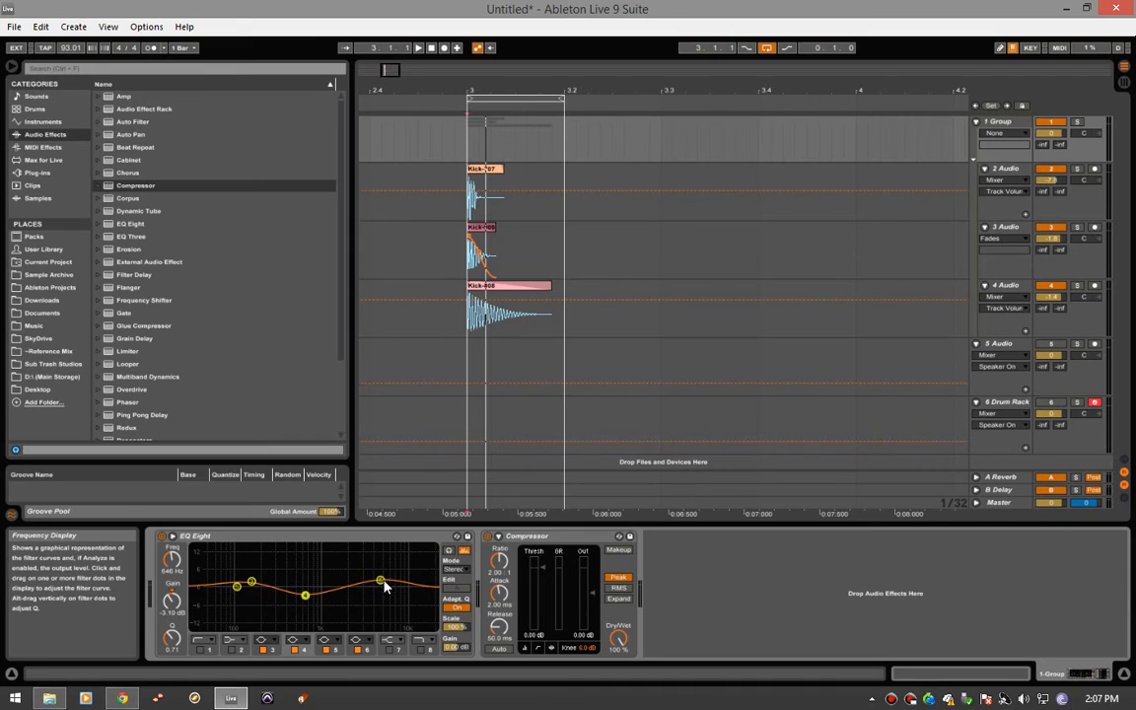
key(space)
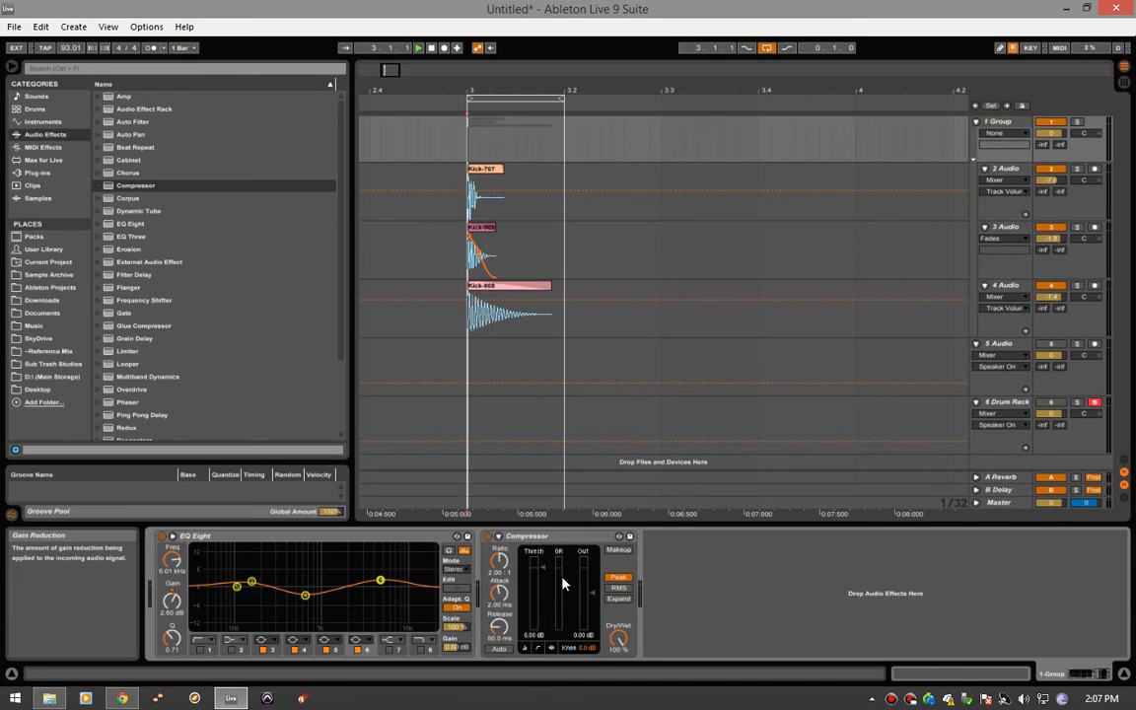
key(space)
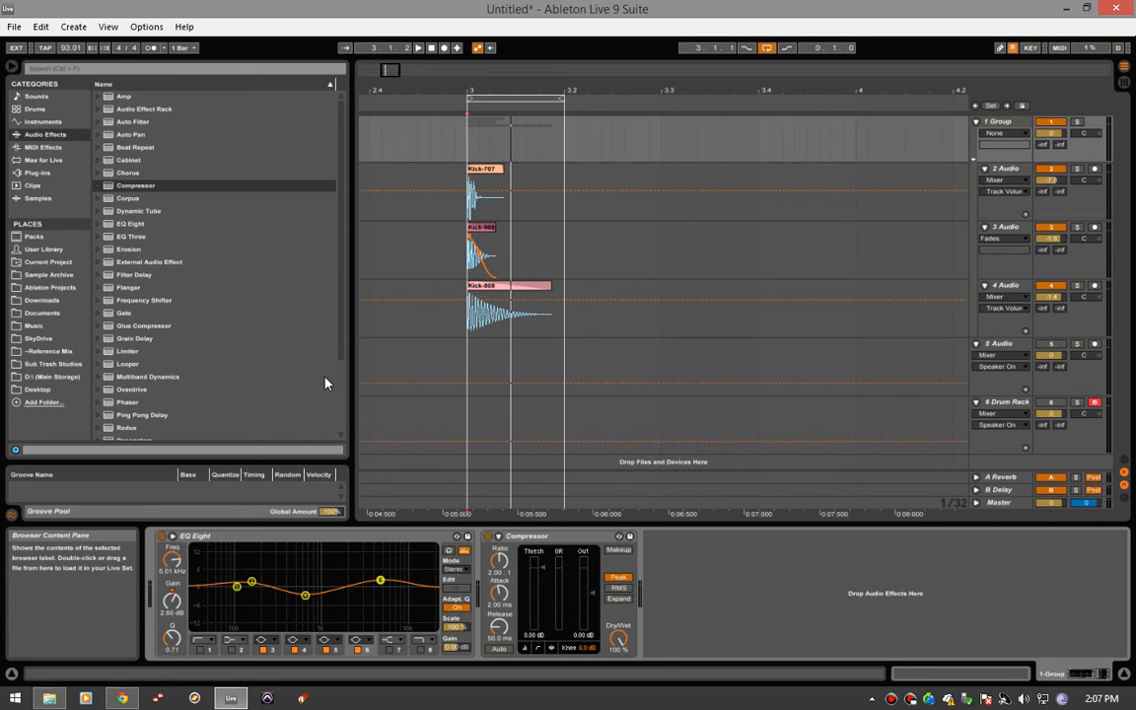
- Add a second Compressor after the first on the group, and briefly play the looped kick
double_click(150, 185)
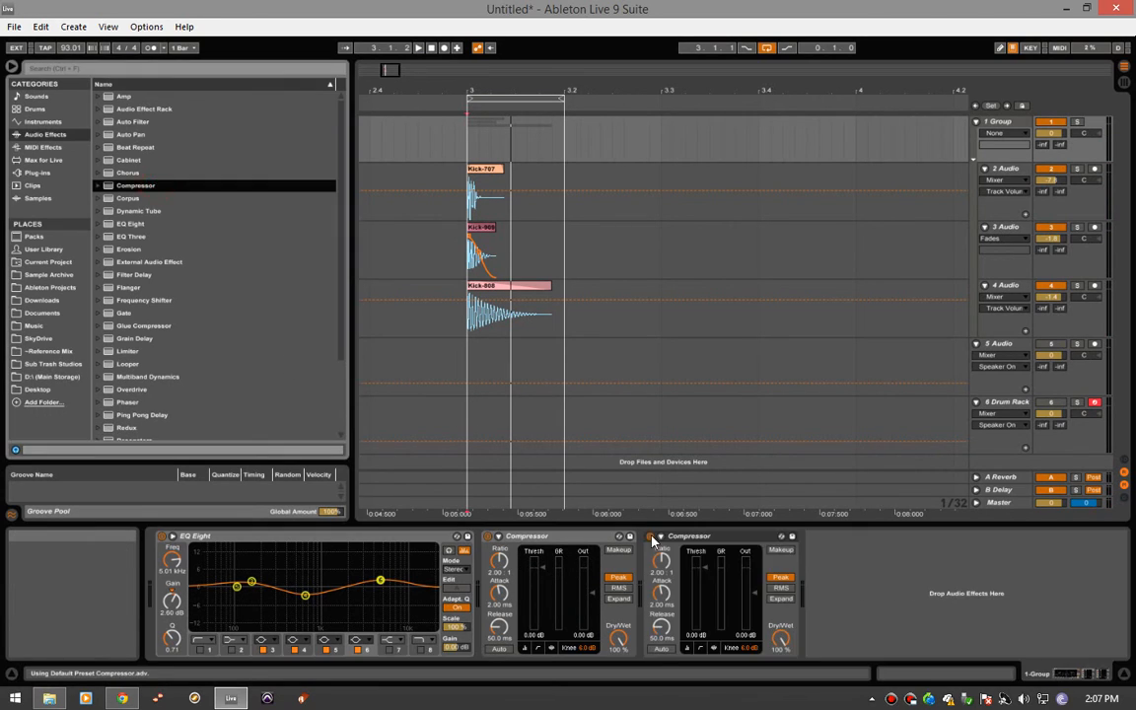
key(space)
key(space)
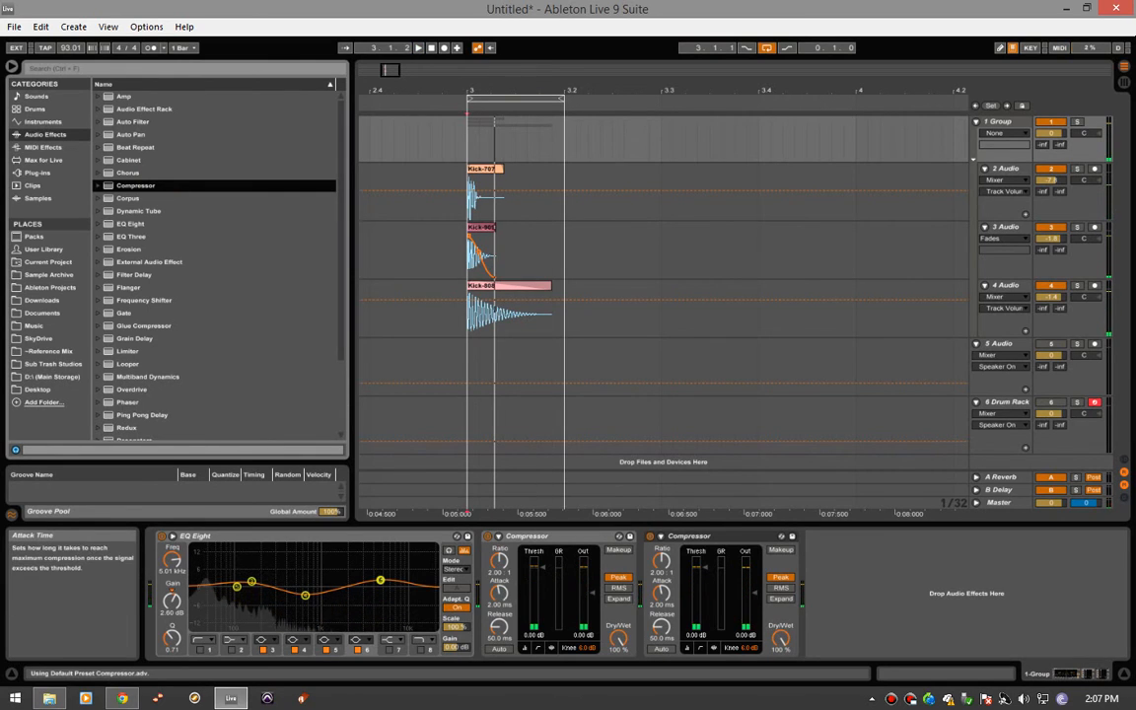
- Set the first Compressor to 2.89 ms attack, 2.47:1 ratio, about -10.9 dB threshold and 22.2 ms release
drag(500, 593, 502, 631)
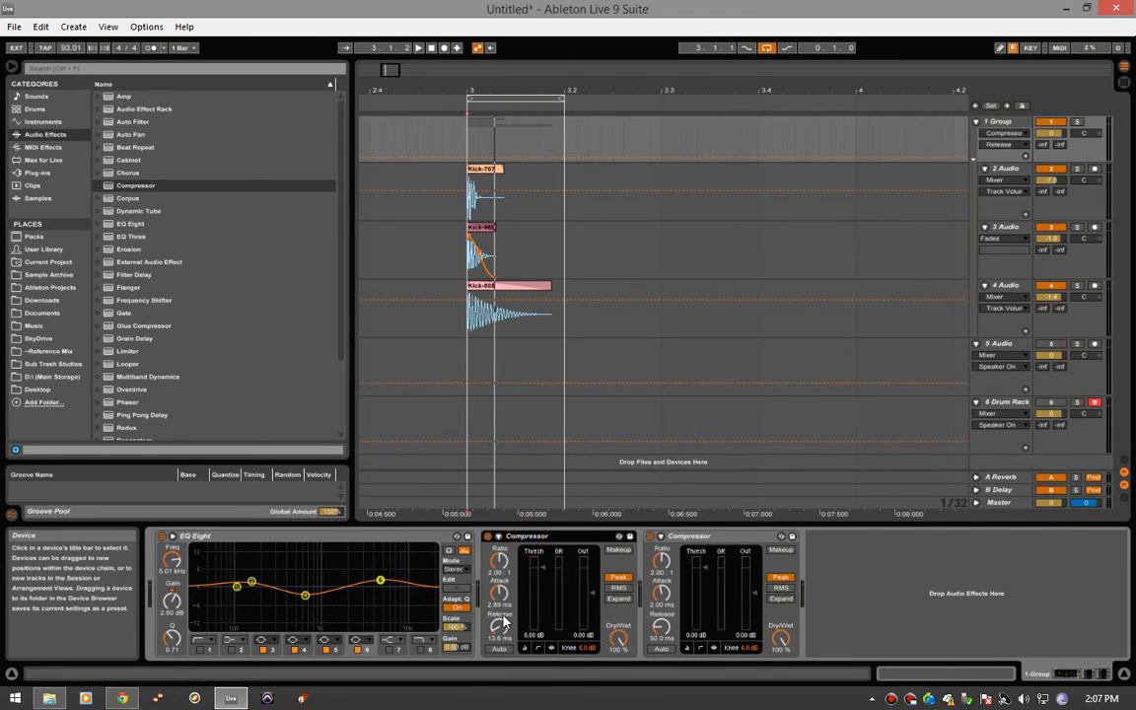
drag(499, 627, 499, 651)
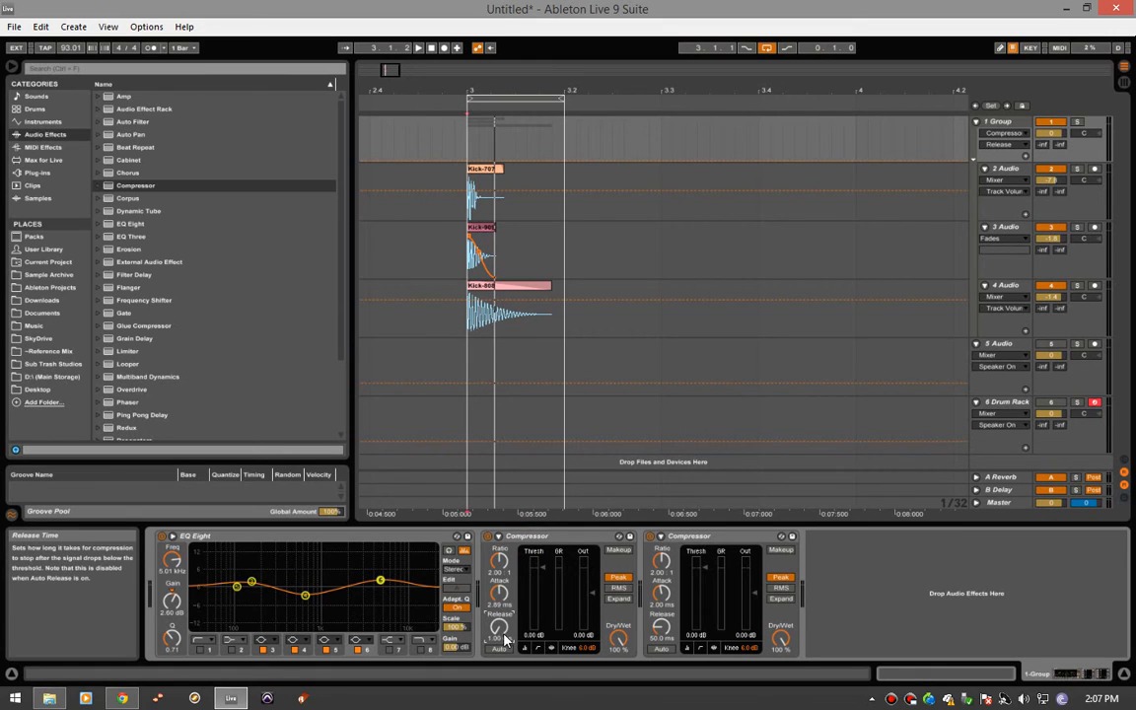
key(space)
drag(500, 561, 543, 588)
key(space)
key(space)
drag(500, 627, 500, 638)
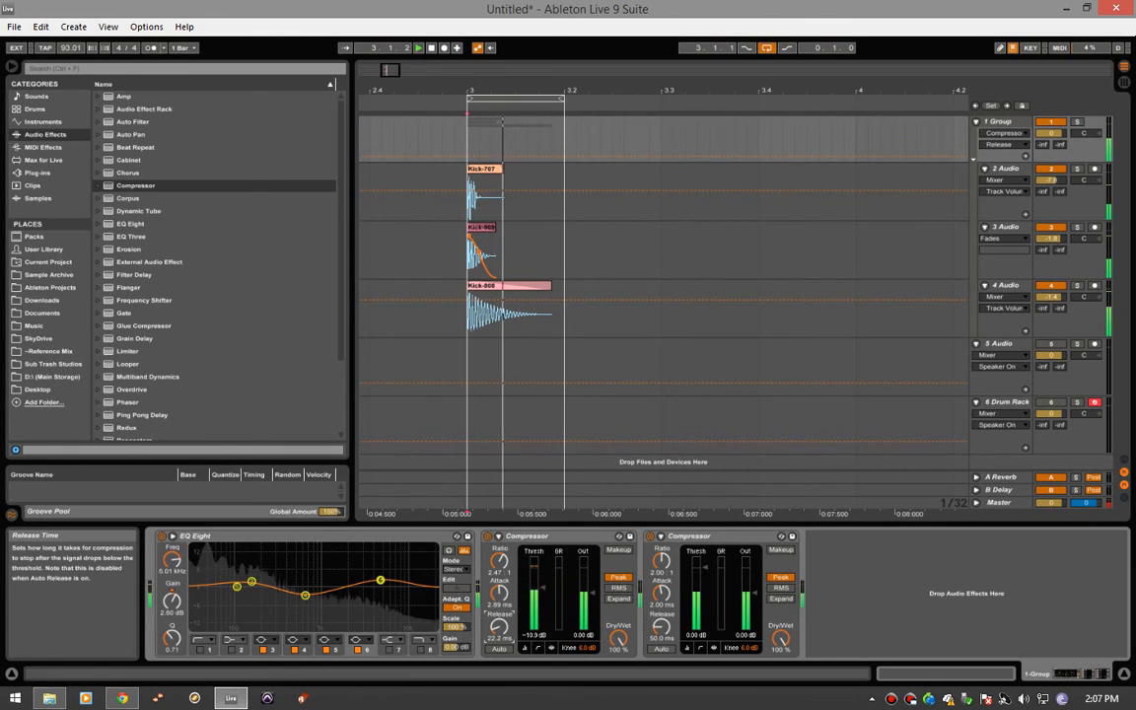
- Refine the first Compressor to about 14.6 ms attack, -12.3 dB threshold and 3.00:1 ratio, and stop playback
drag(500, 593, 542, 589)
click(493, 568)
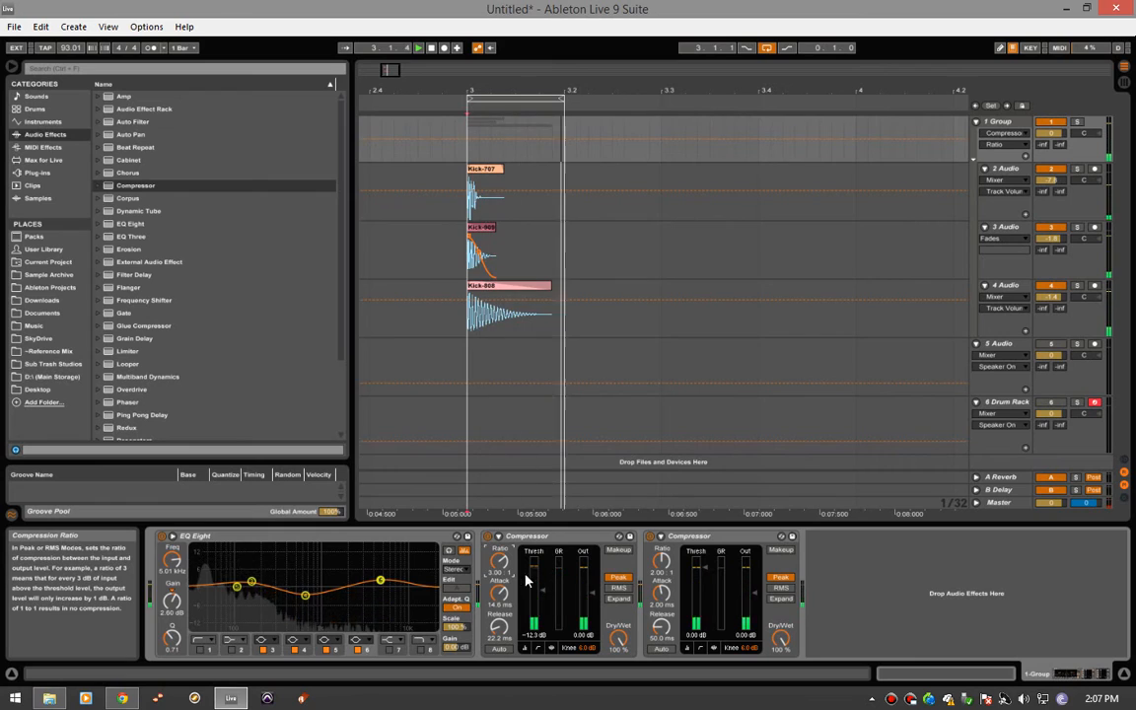
key(space)
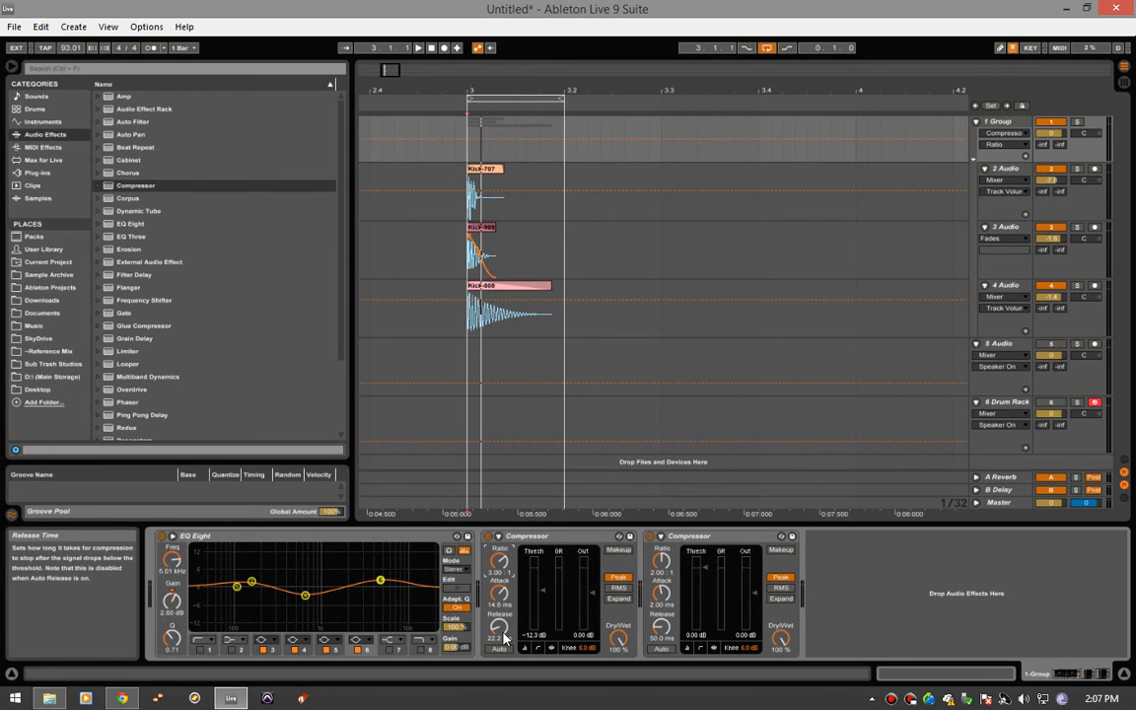
click(483, 307)
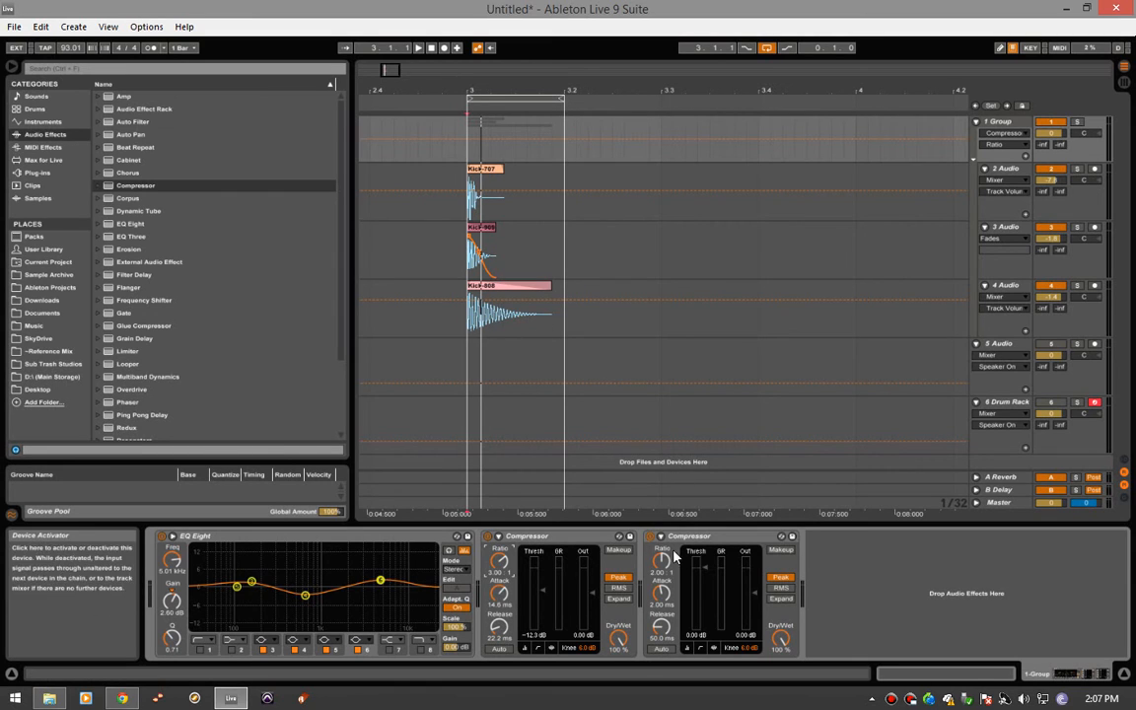
- Set the second Compressor to 0.01 ms attack, 253 ms release, -8.31 dB threshold and 2.97 dB output gain
key(space)
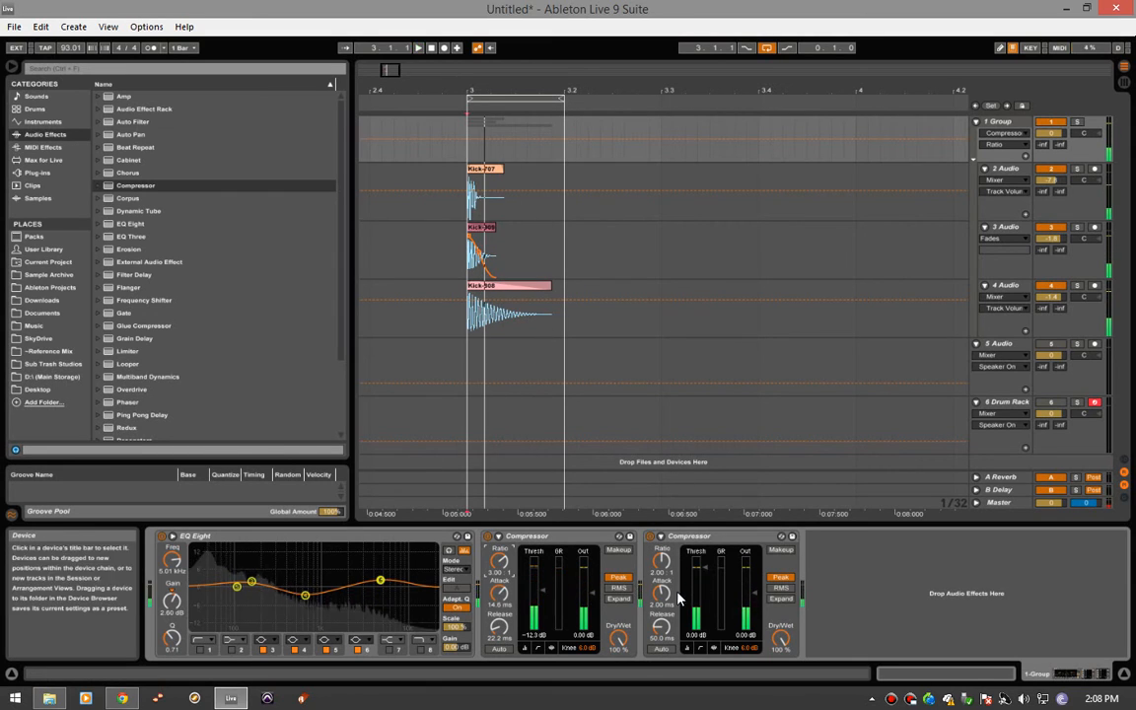
key(space)
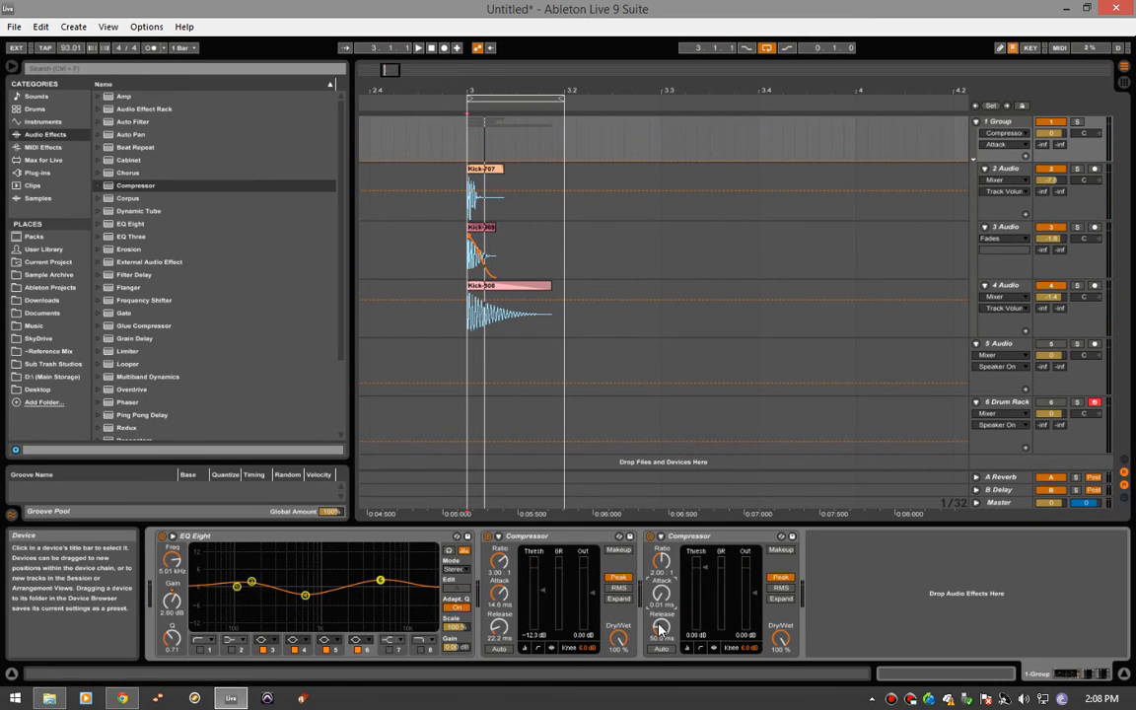
drag(660, 627, 661, 606)
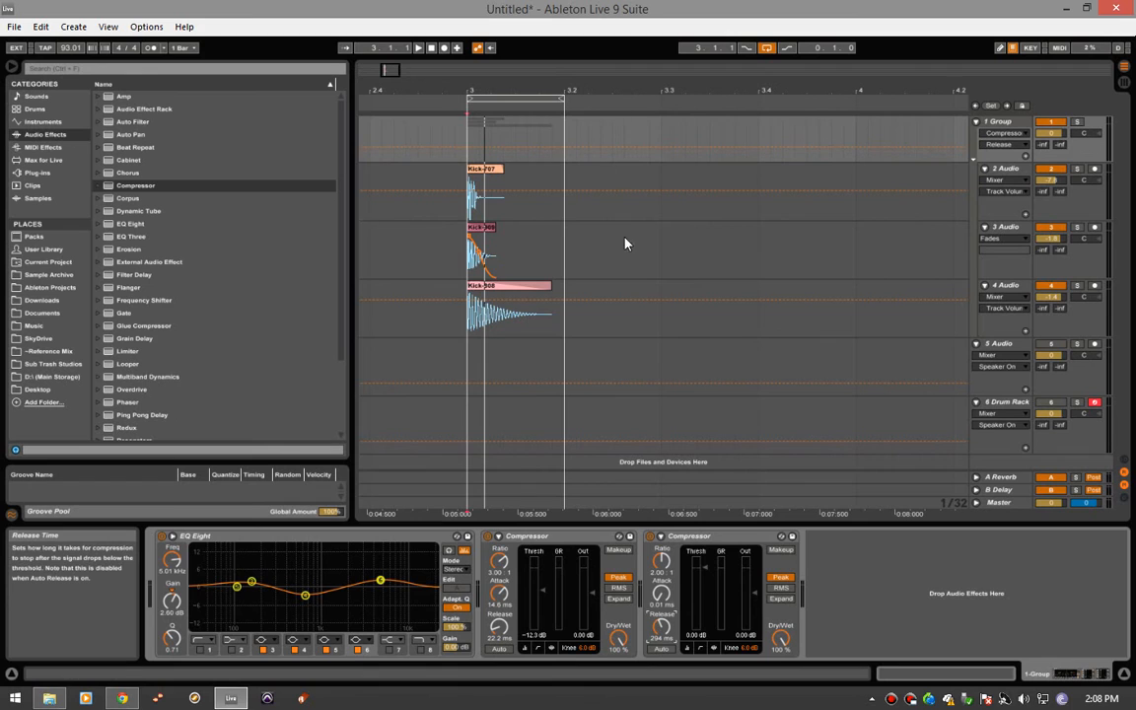
key(space)
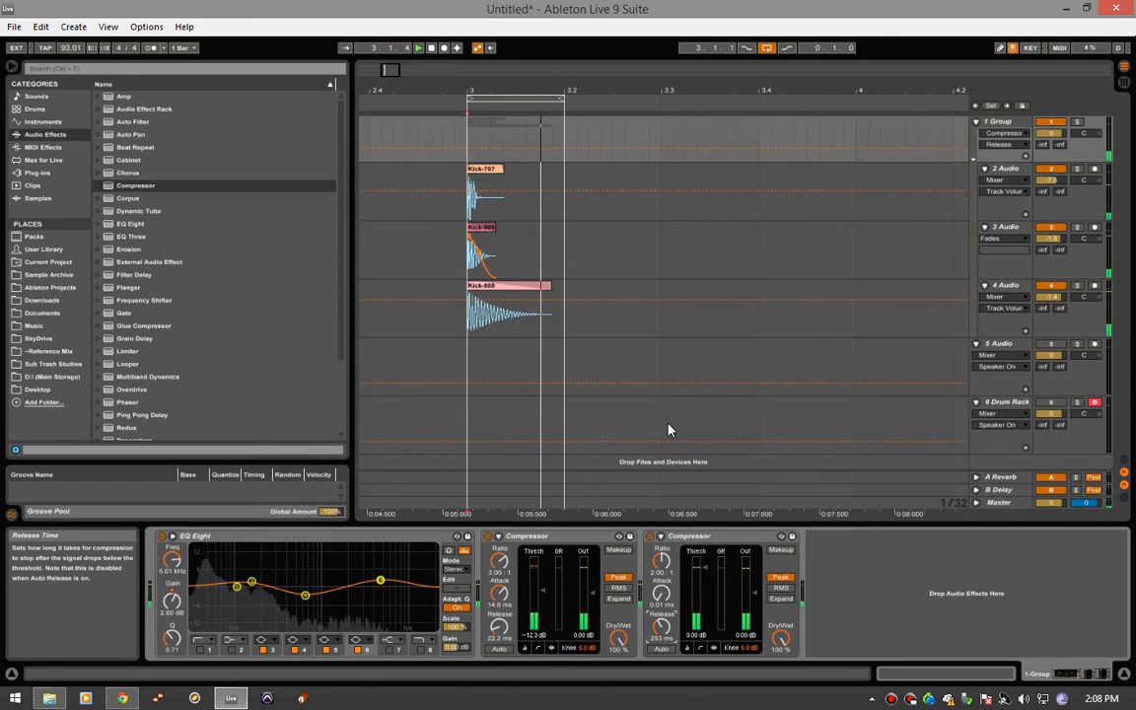
drag(704, 569, 704, 582)
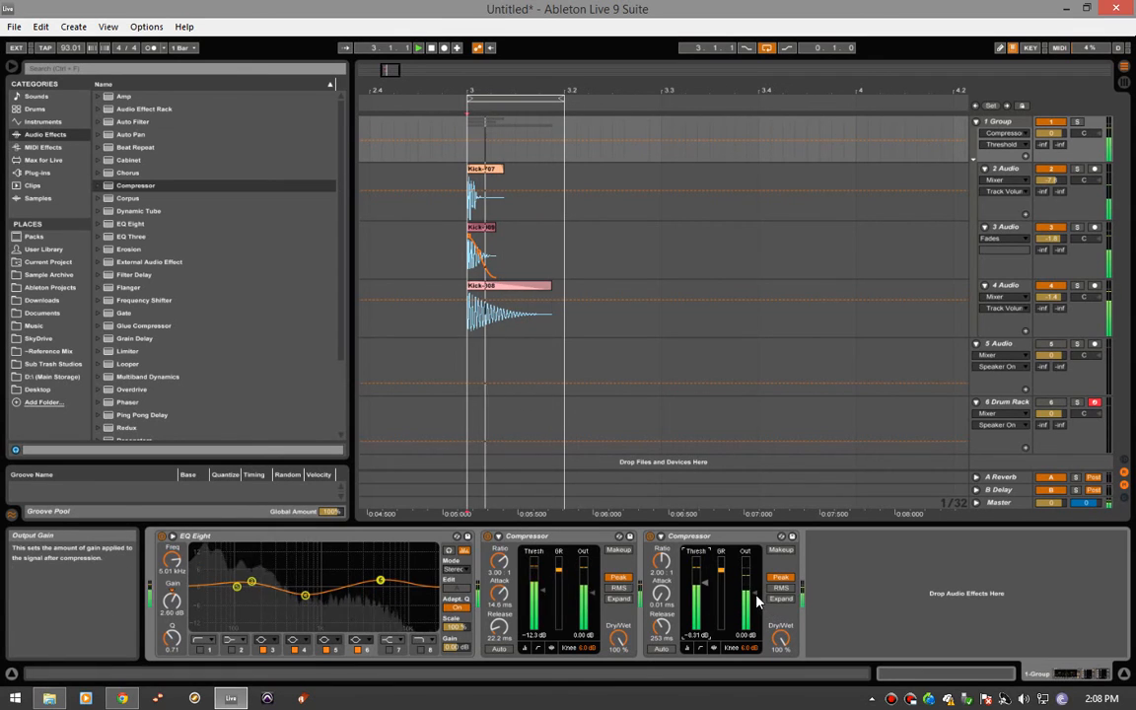
drag(755, 593, 755, 590)
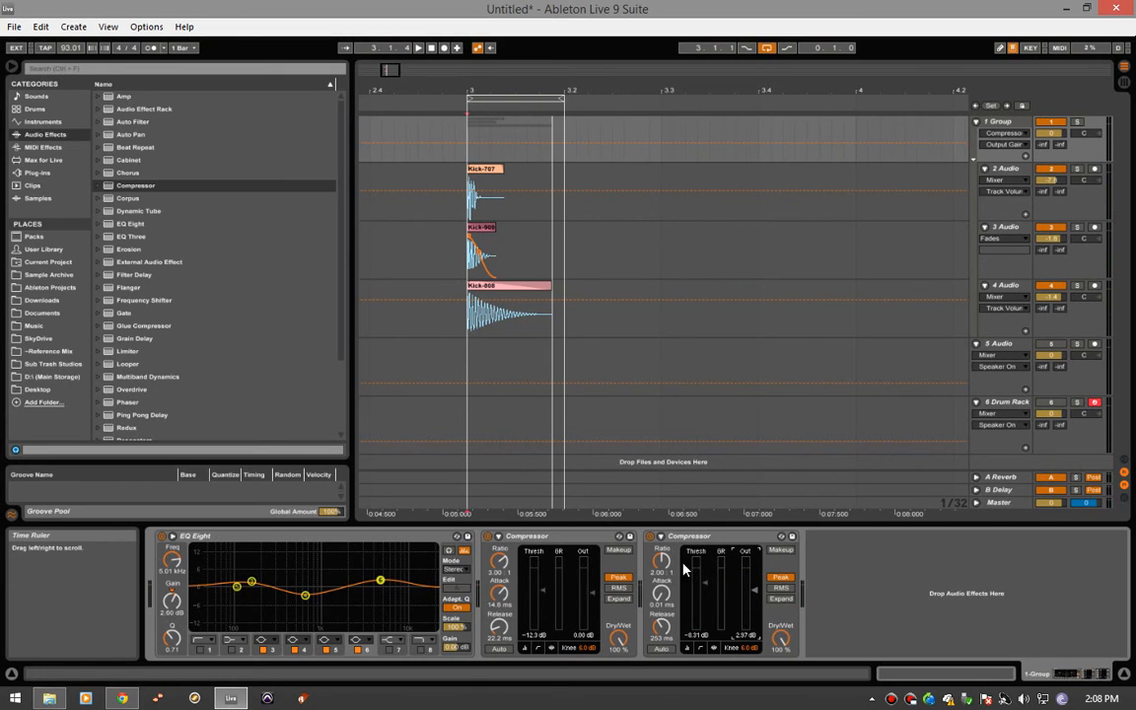
- Play the looped kick and compare its sound with the two compressors bypassed and re-enabled
key(space)
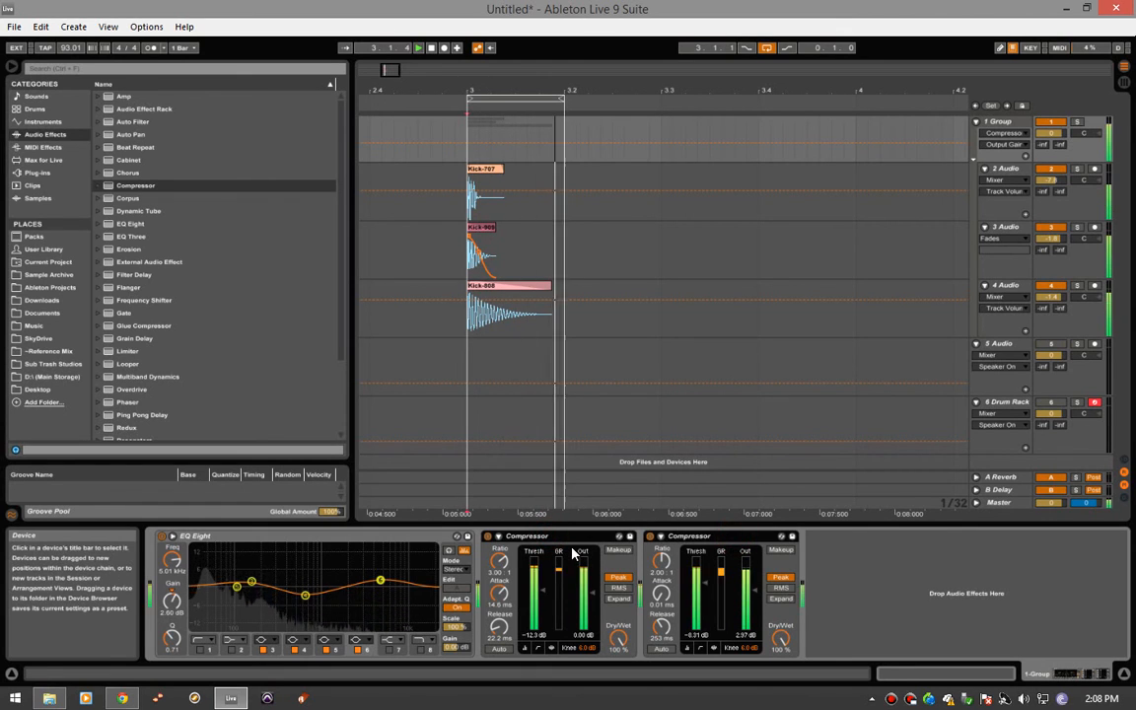
click(487, 536)
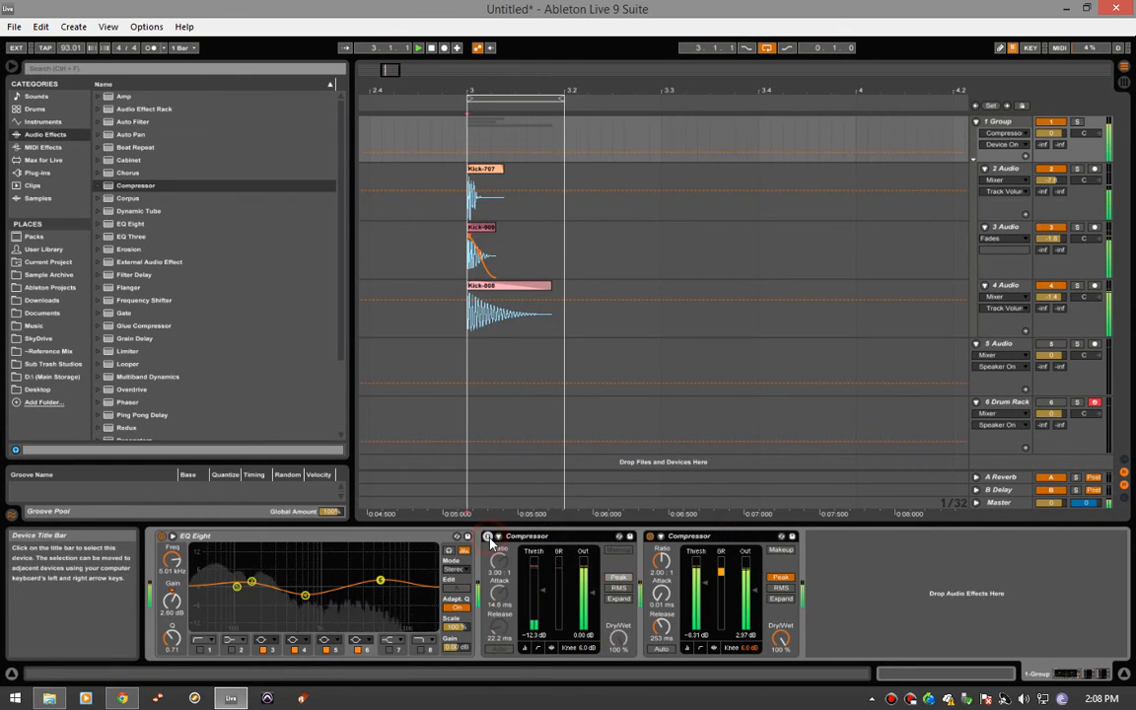
click(487, 536)
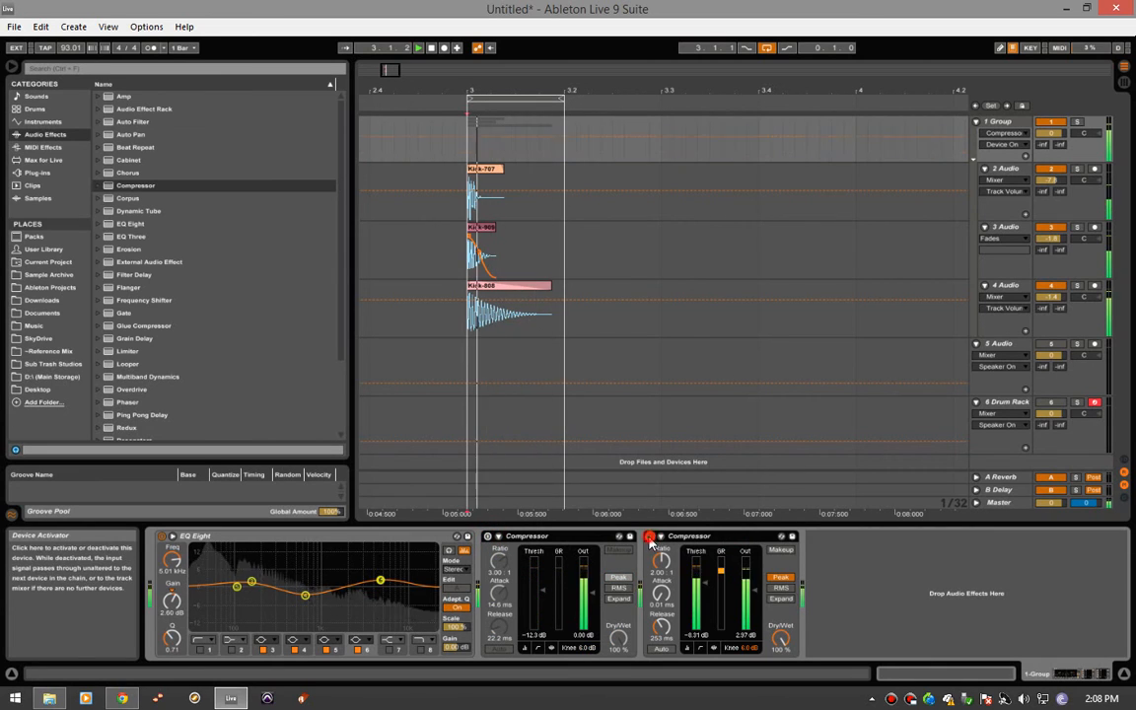
click(650, 537)
click(487, 536)
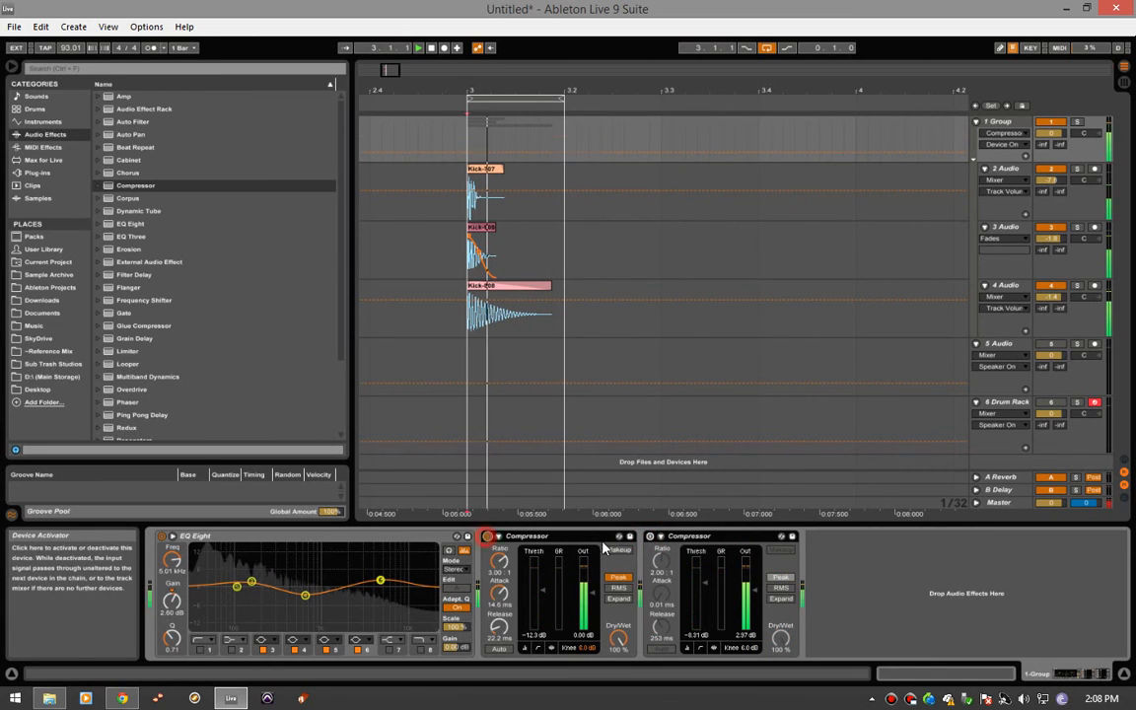
click(649, 537)
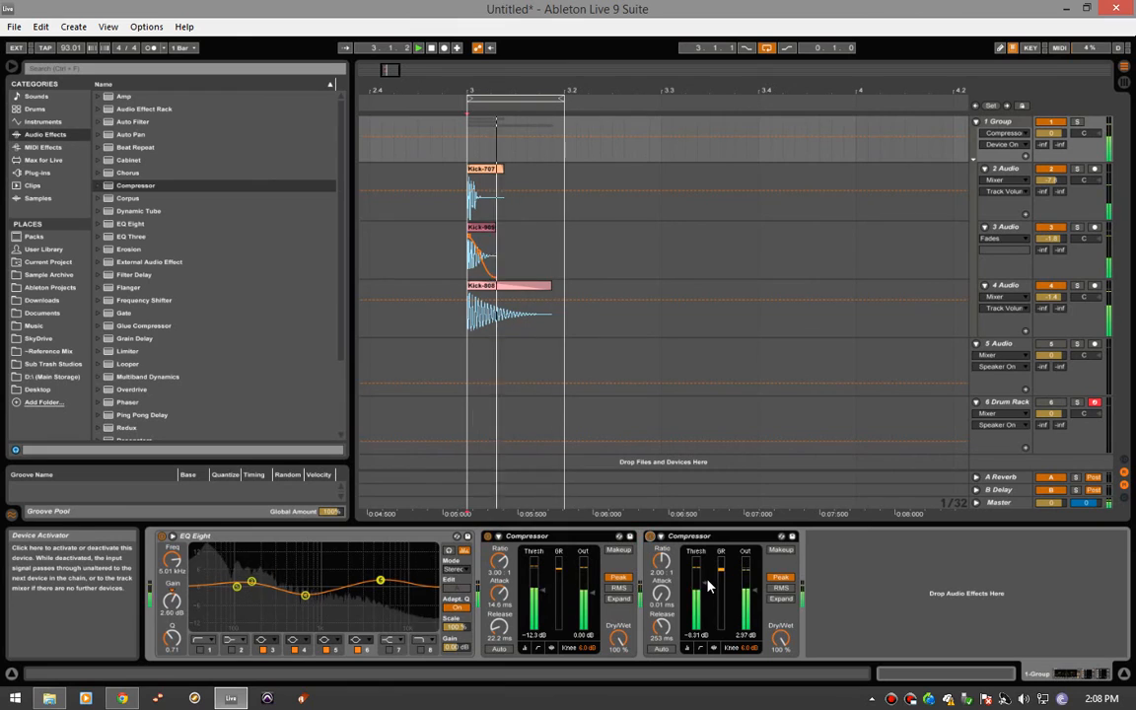
- Set the second Compressor's attack to 0.12 ms, and compare the kick with that compressor bypassed and re-enabled
drag(667, 603, 667, 598)
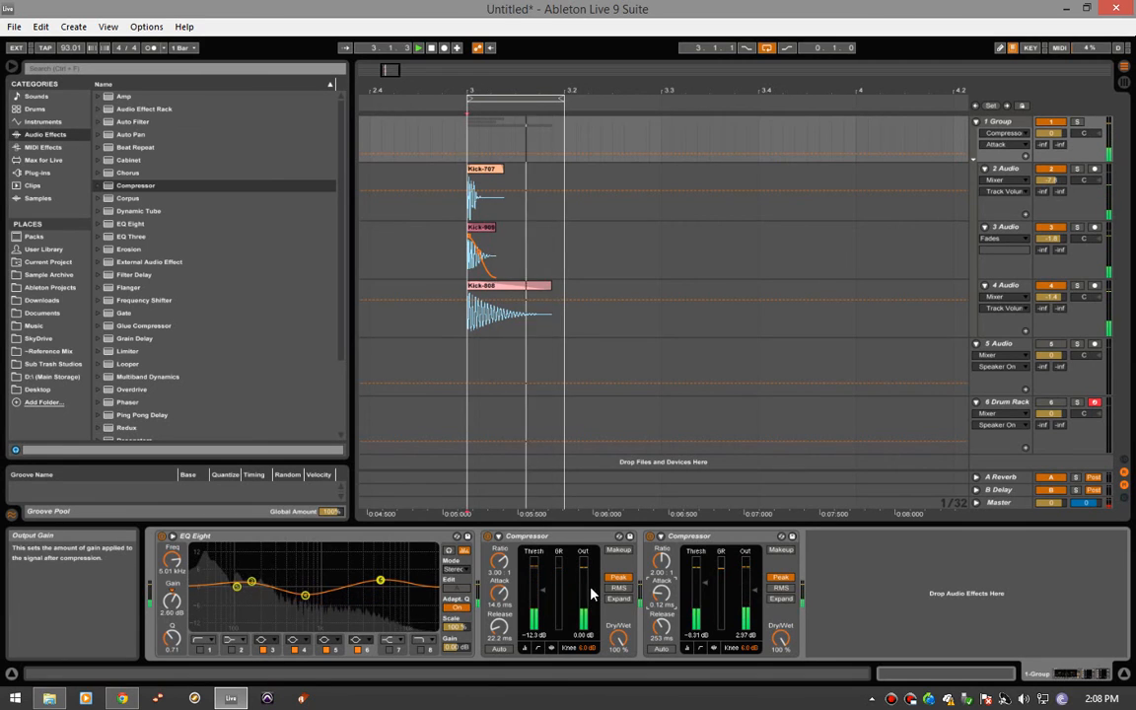
click(648, 537)
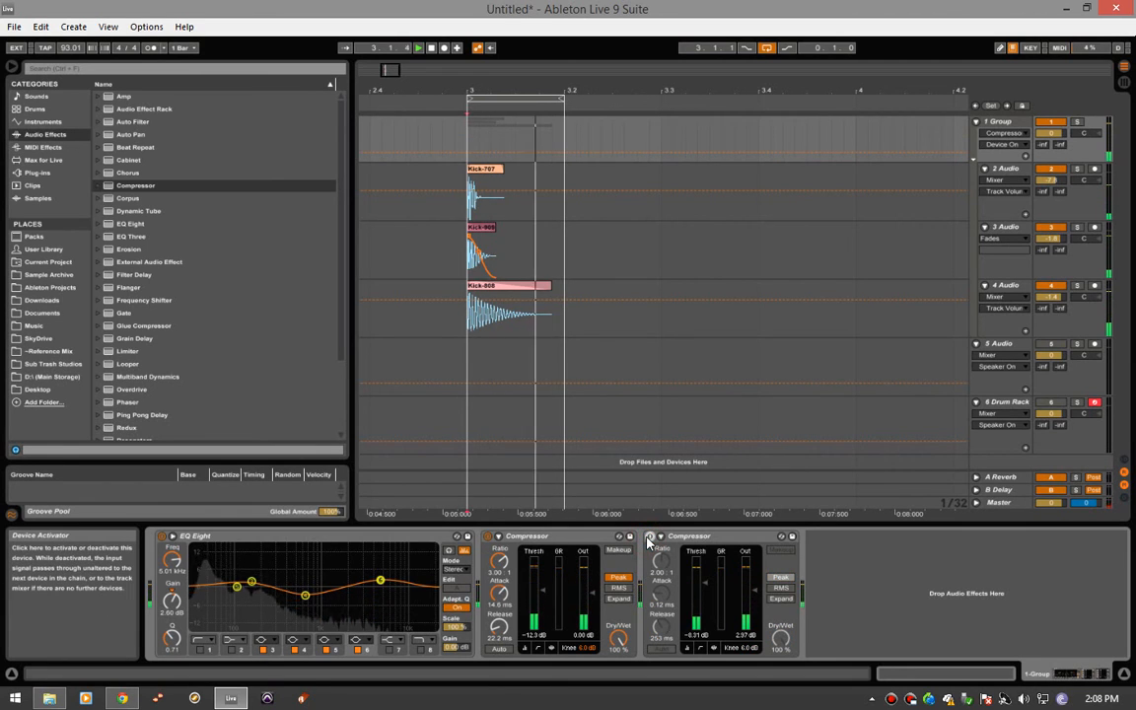
click(648, 538)
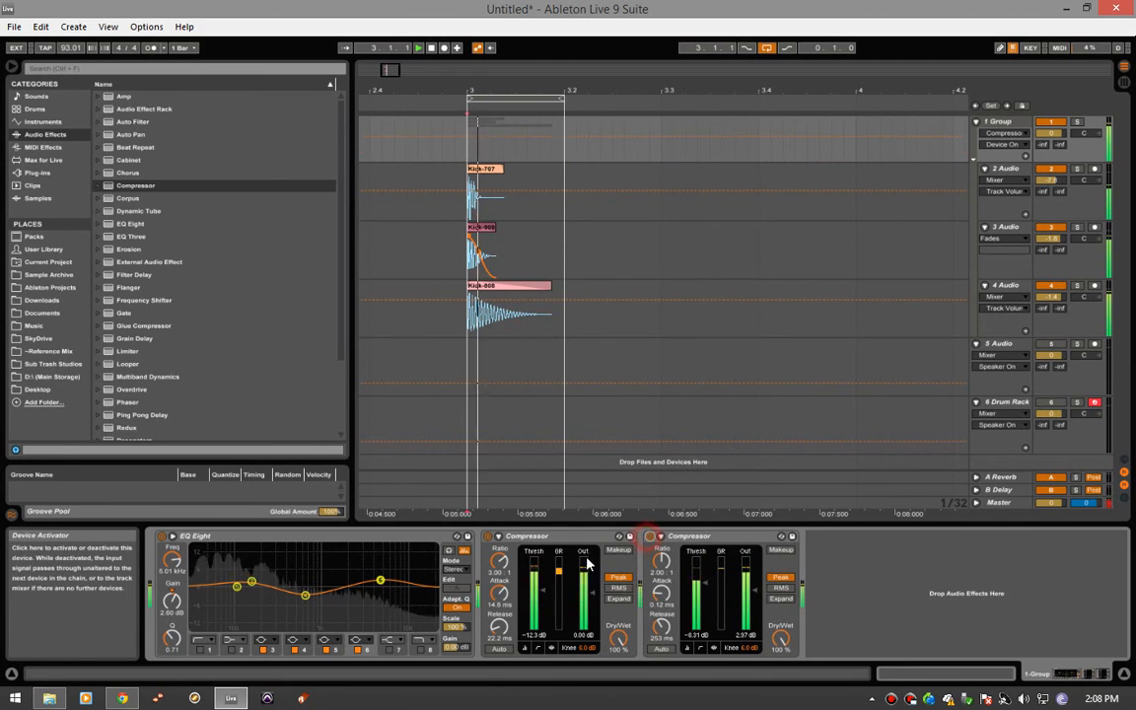
- Compare the kick with the first Compressor bypassed and re-enabled, and set that compressor's threshold to about -9.41 dB
click(487, 537)
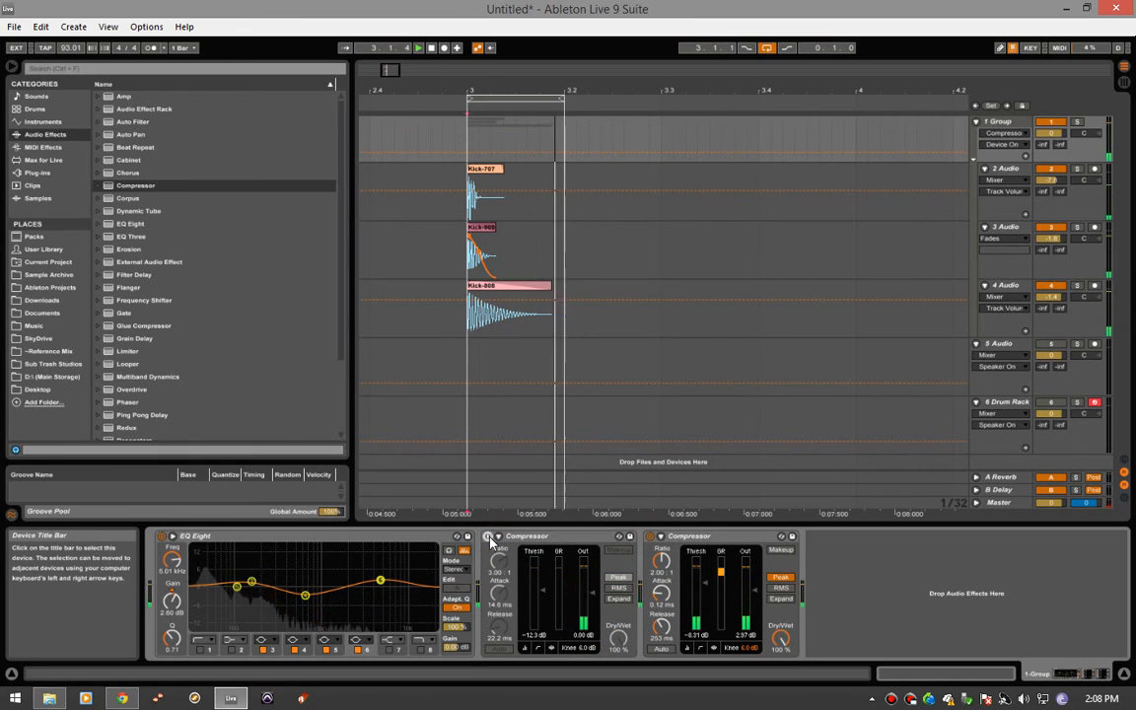
click(488, 537)
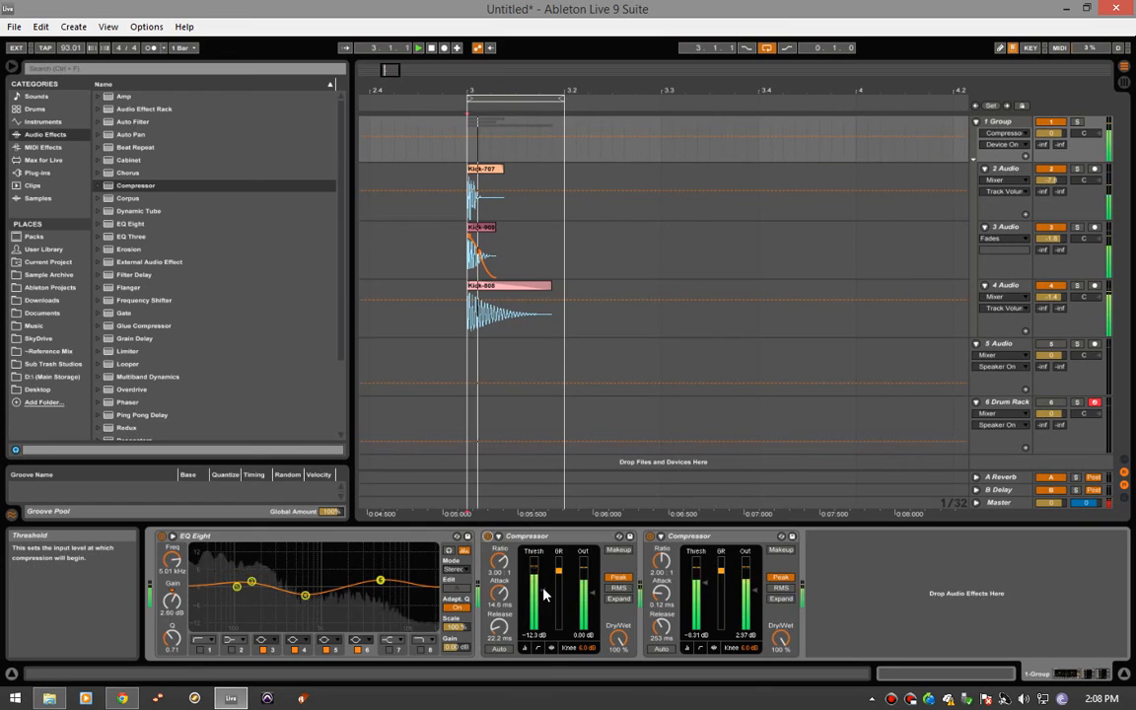
drag(543, 593, 543, 582)
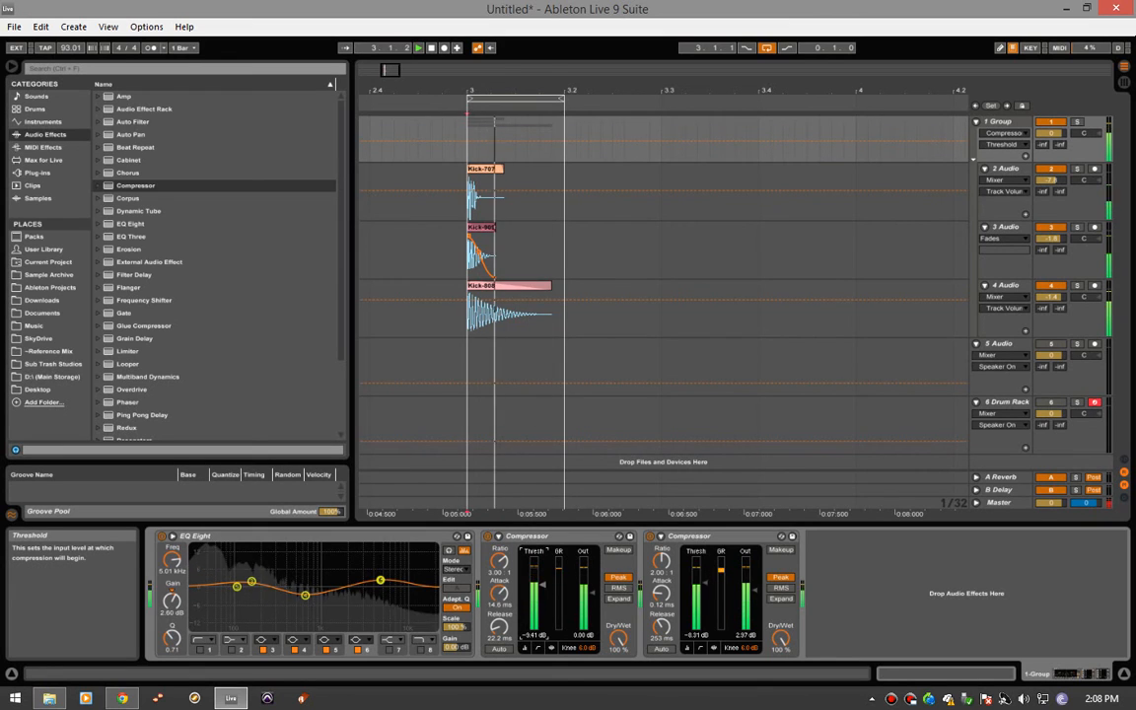
- Stop the looped kick, and play it once more briefly to check the processed group sound
key(space)
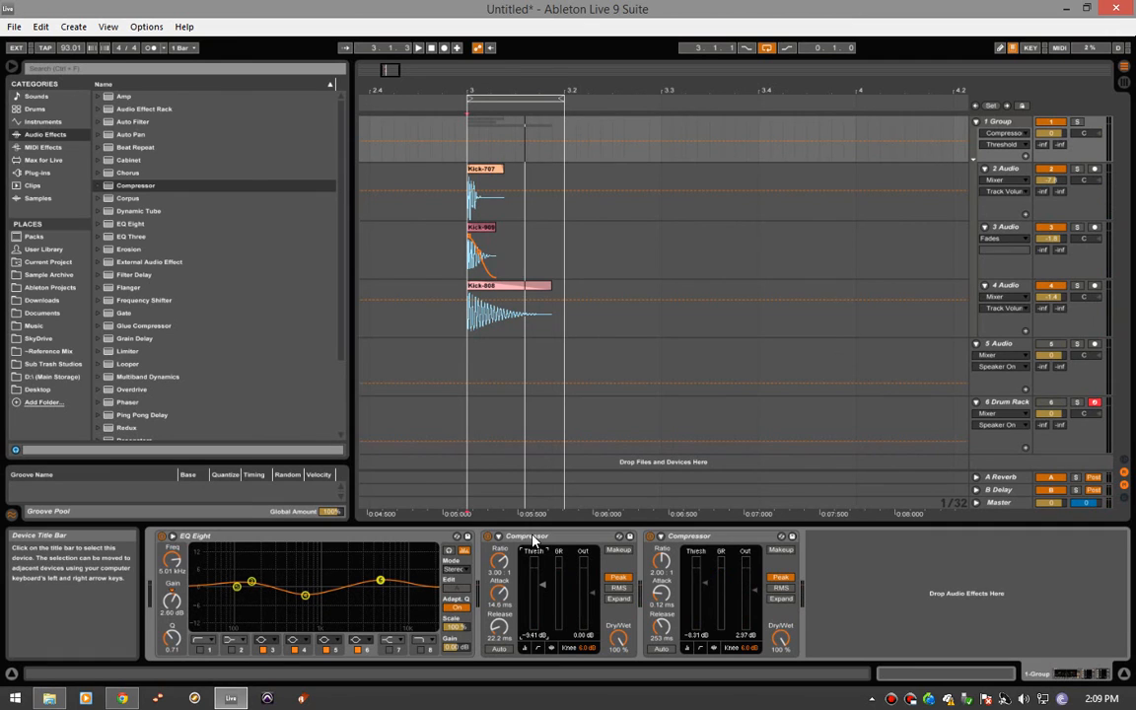
key(space)
key(space)
key(b)
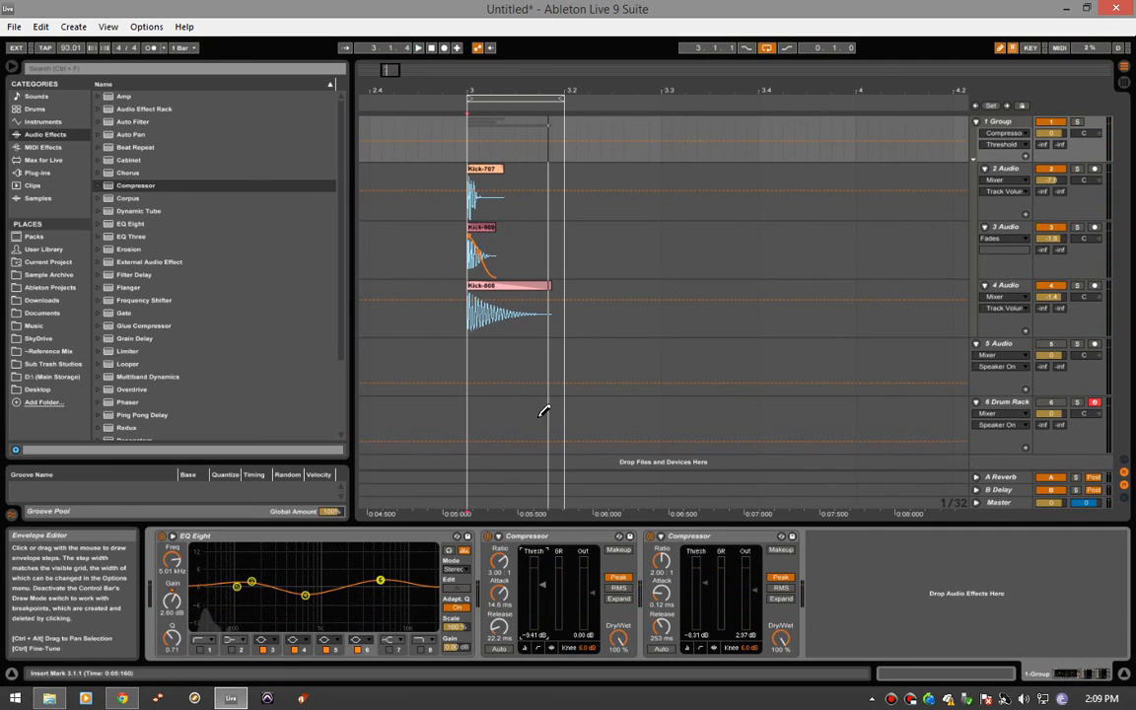
- Activate and arm the 5 Audio track for recording, and set its input to Resampling
click(462, 367)
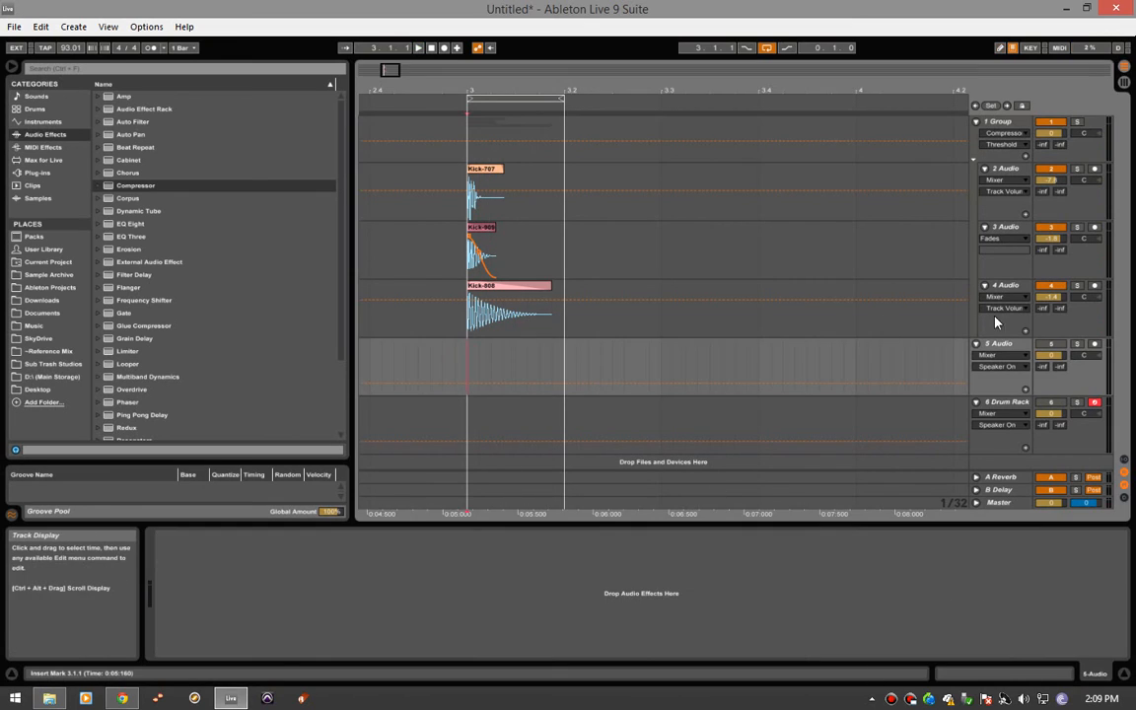
click(1096, 345)
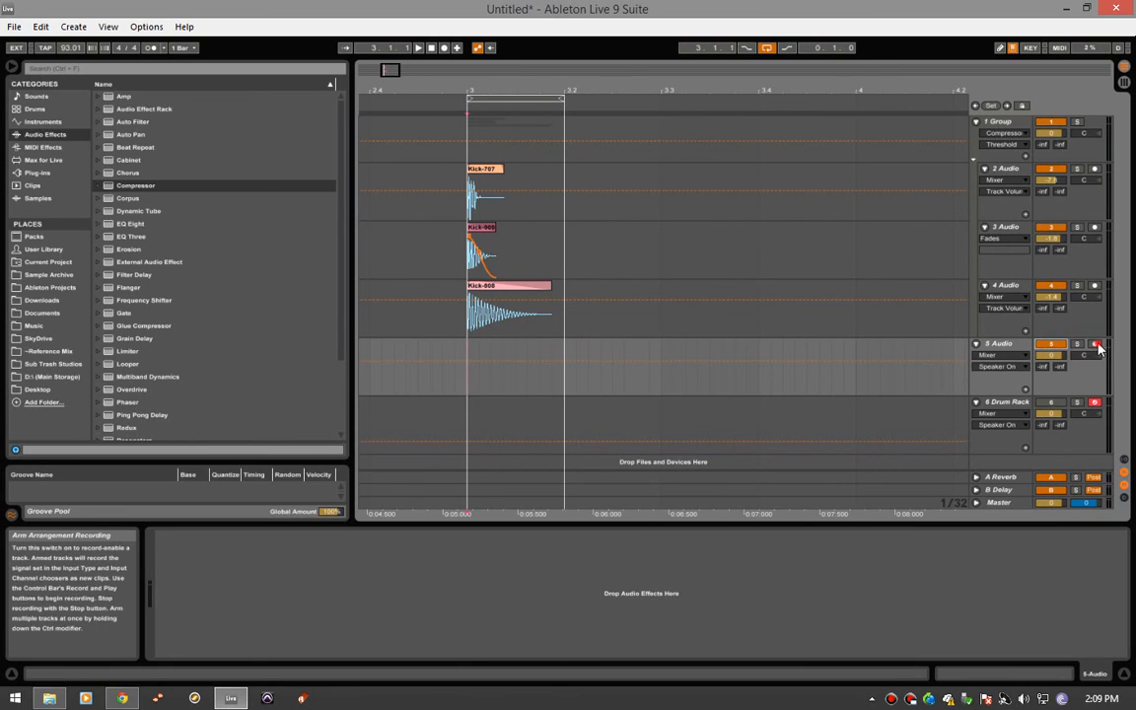
click(1124, 460)
click(1006, 345)
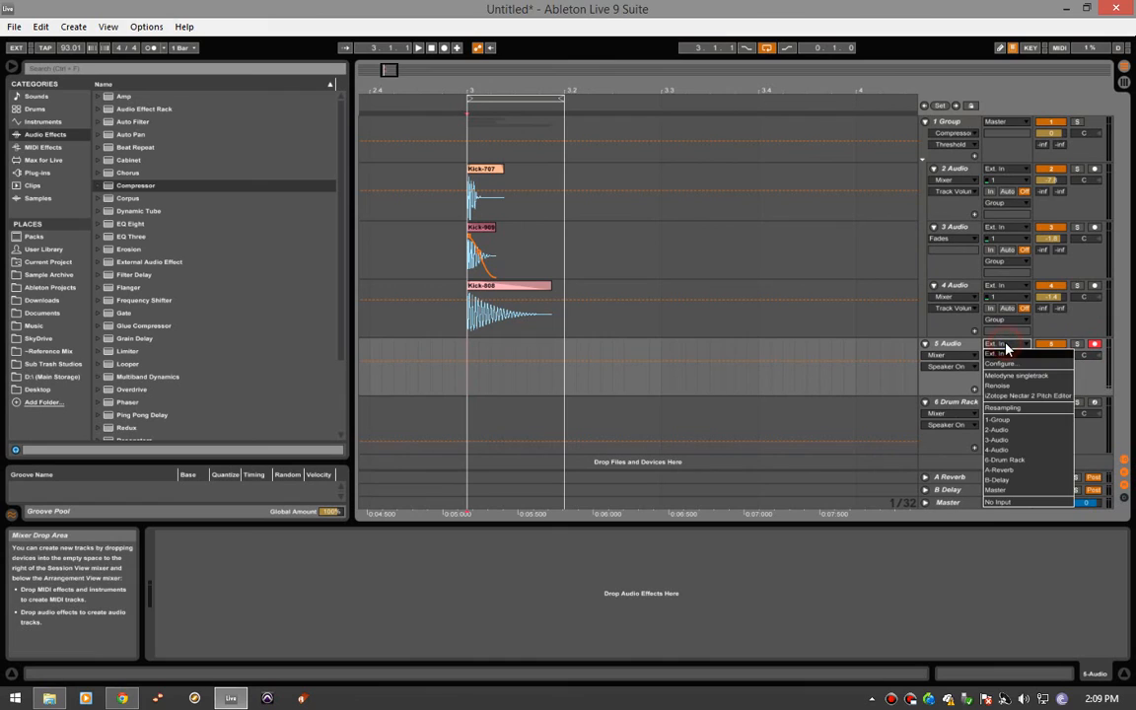
click(1013, 416)
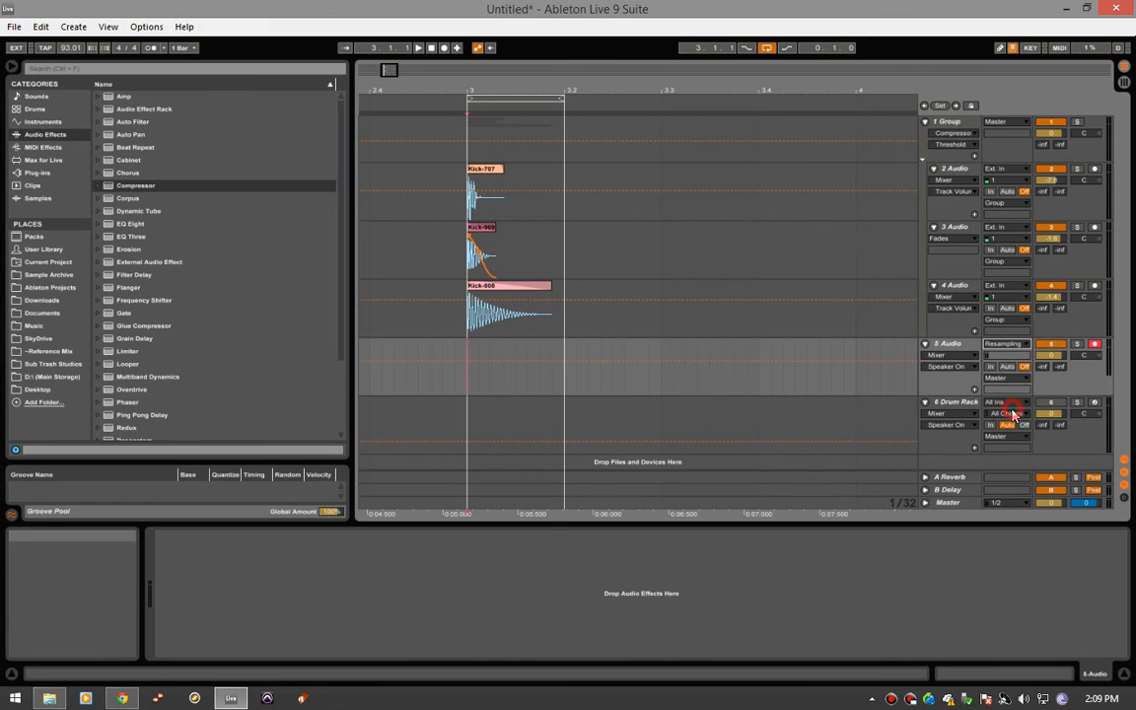
- Turn looping off and record the processed kick onto the 5 Audio track, starting at 3.1.1
click(466, 375)
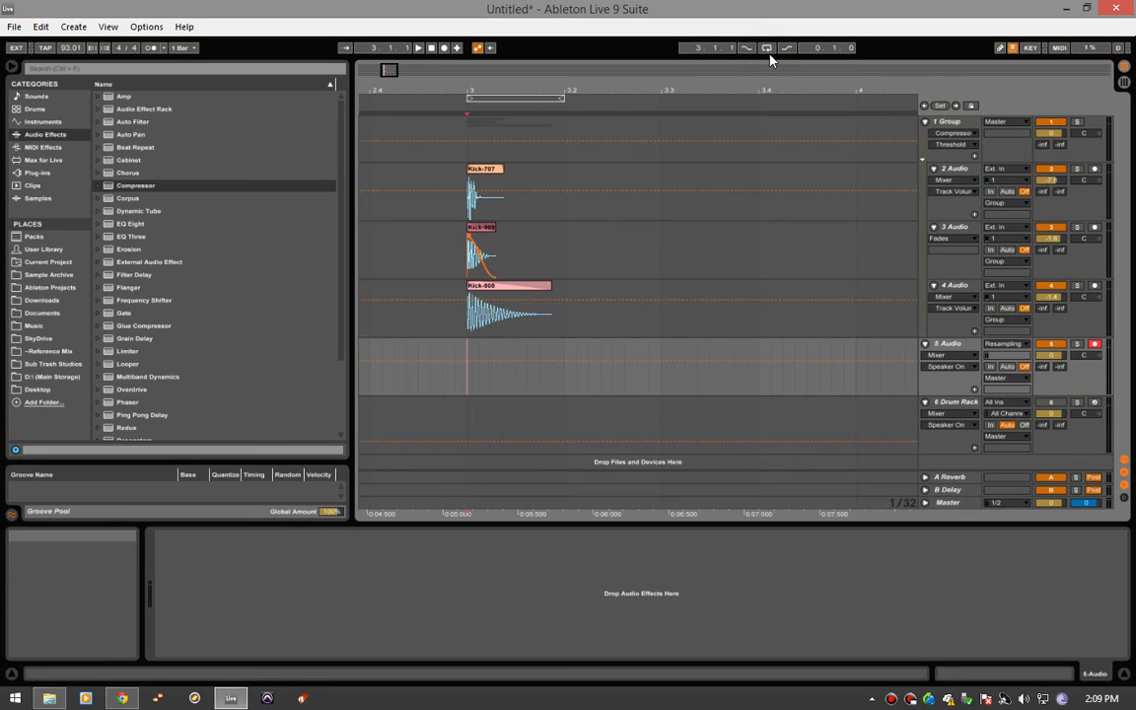
click(467, 371)
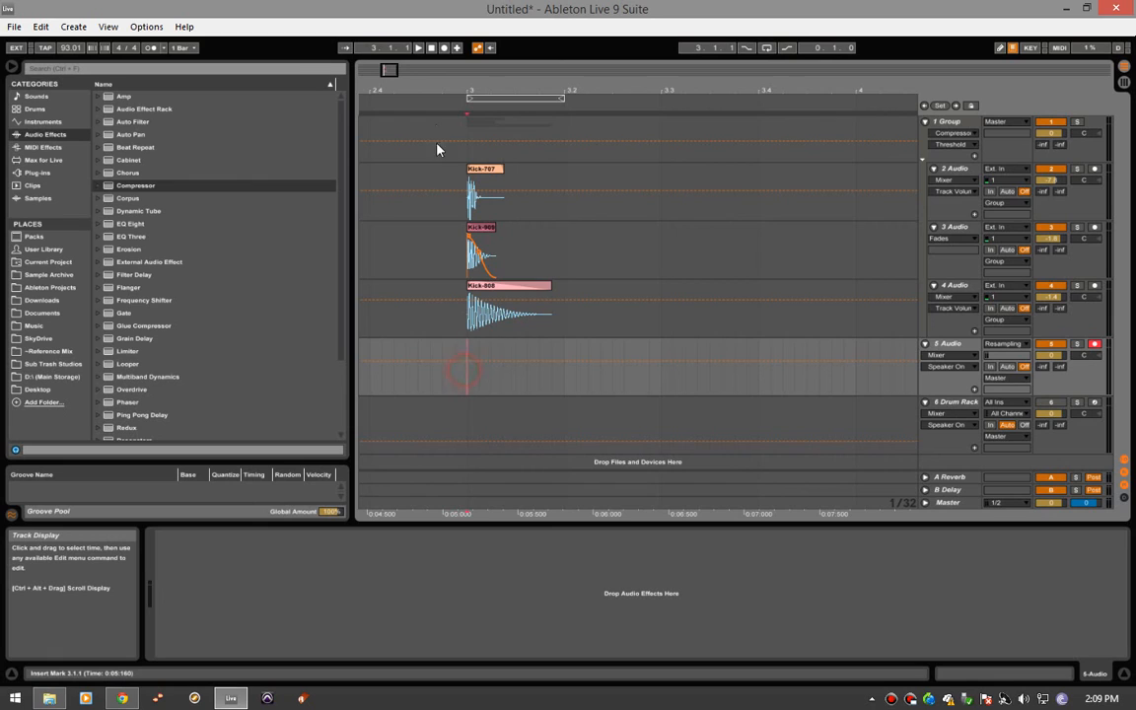
click(444, 49)
key(space)
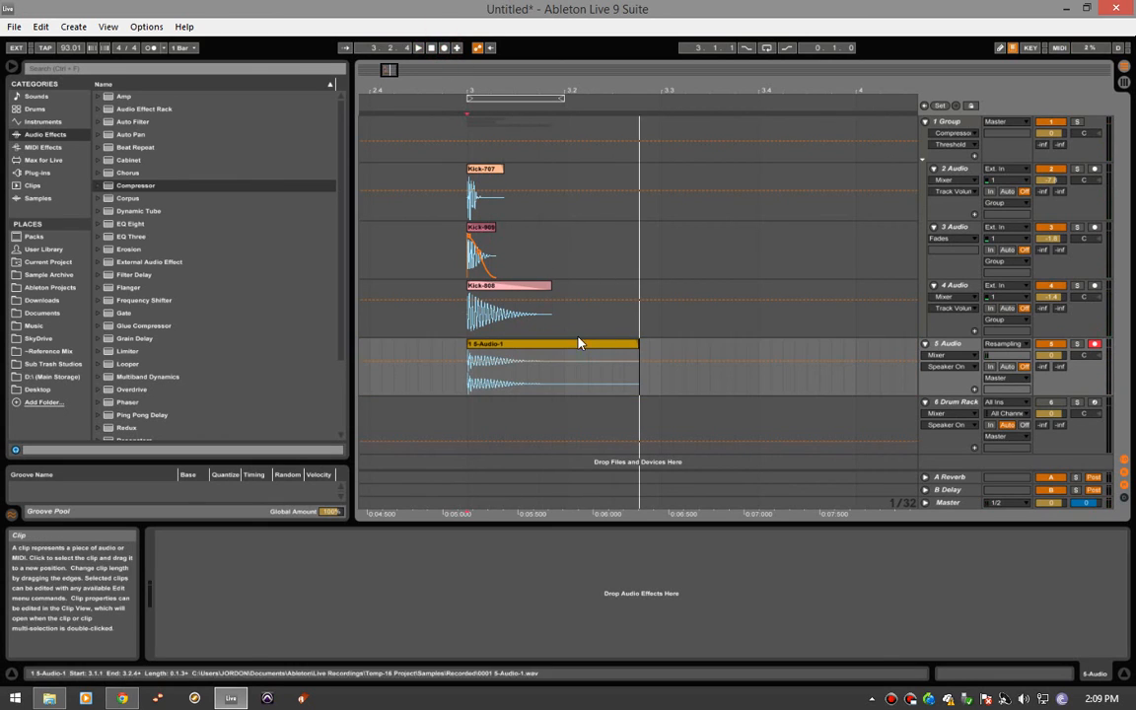
- Solo the 5 Audio track and play back the newly recorded kick clip
click(577, 345)
click(1077, 343)
key(space)
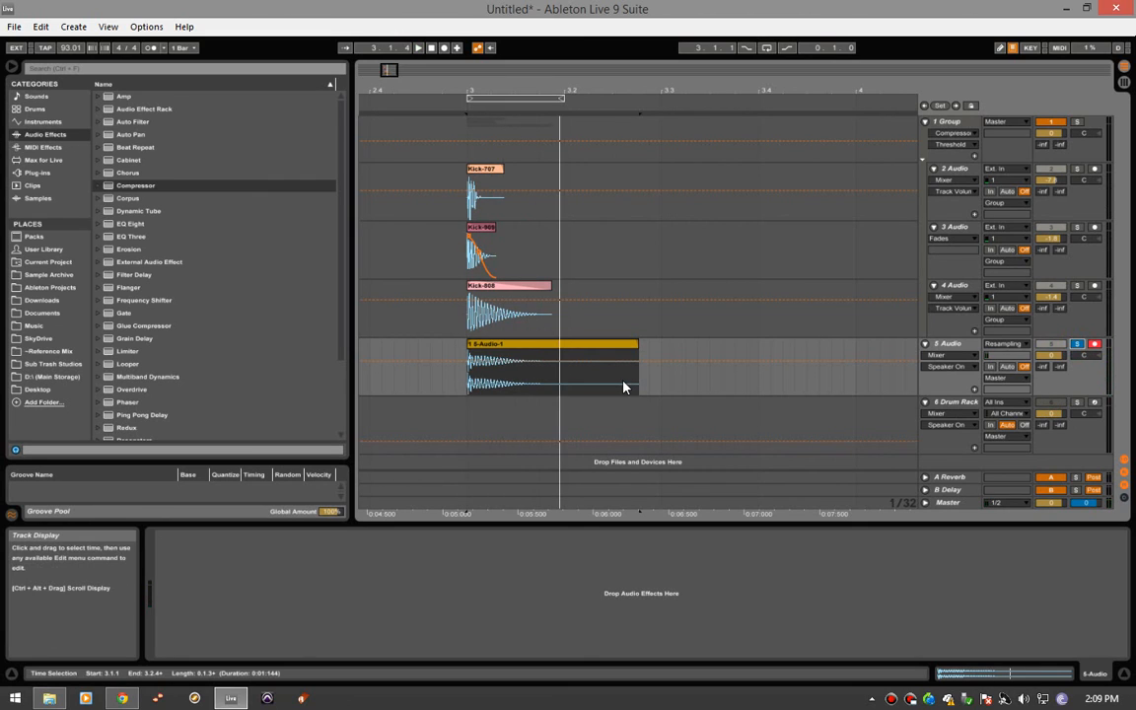
- Rename the recorded clip on the 5 Audio track as KICK
click(578, 375)
click(515, 352)
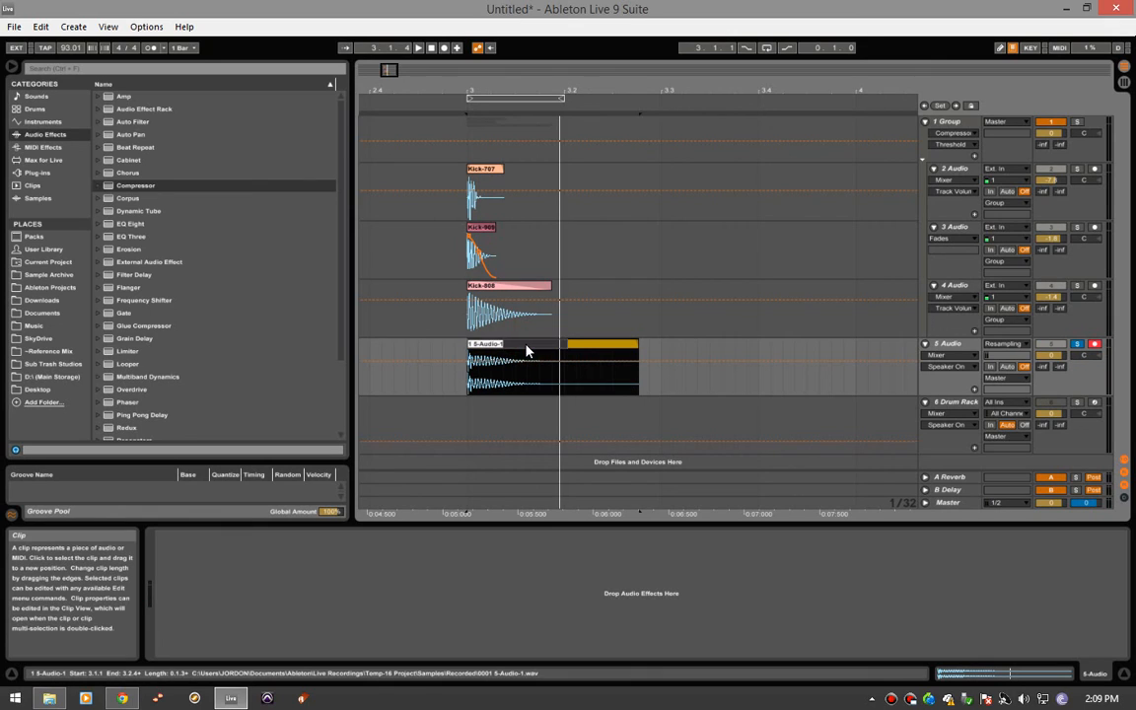
text(KICK)
key(Return)
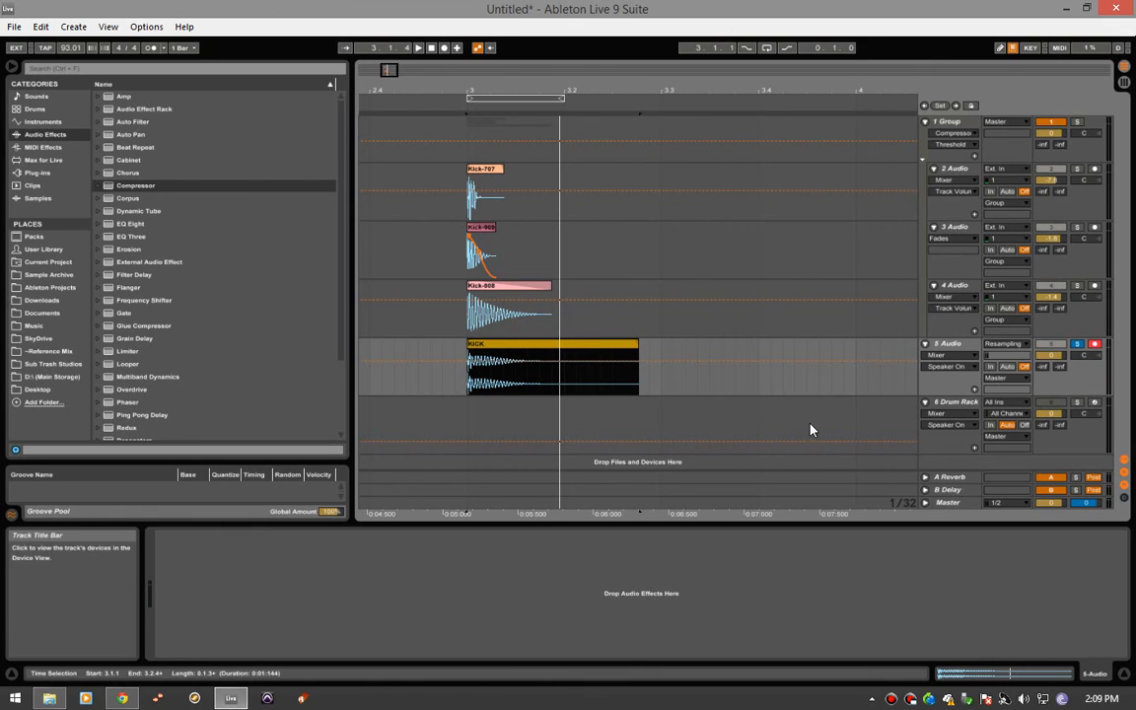
- Load the KICK clip onto the Drum Rack's C1 pad, and audition it with only the Drum Rack track soloed
click(552, 424)
drag(530, 350, 203, 636)
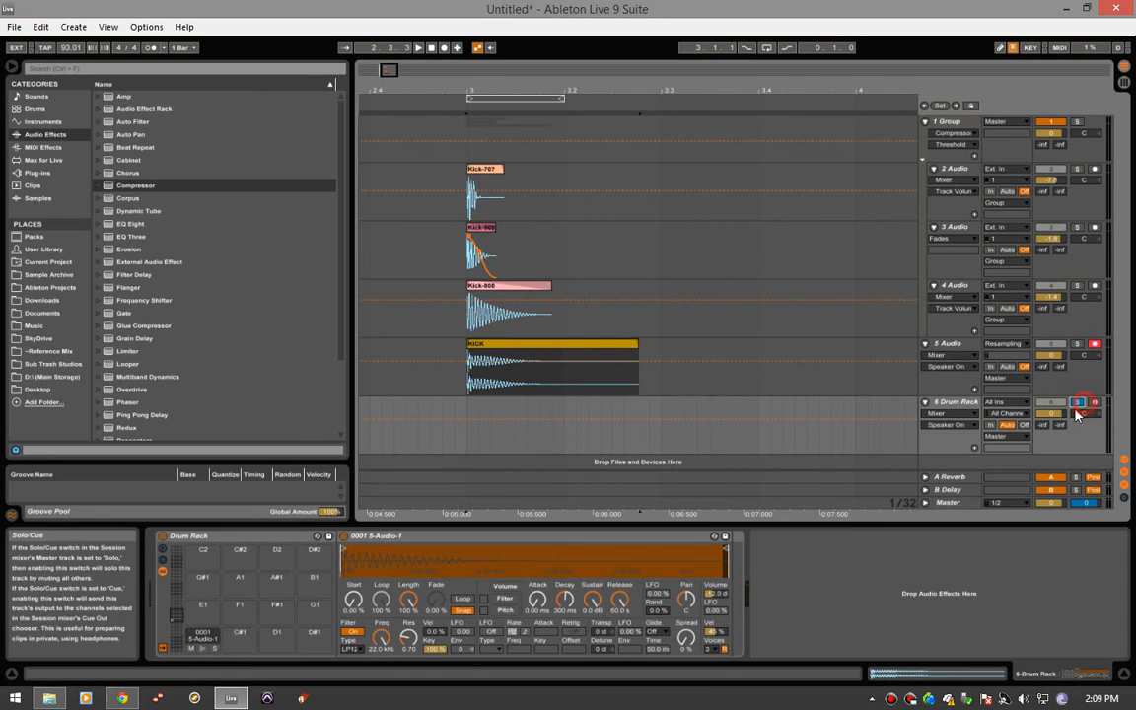
click(204, 651)
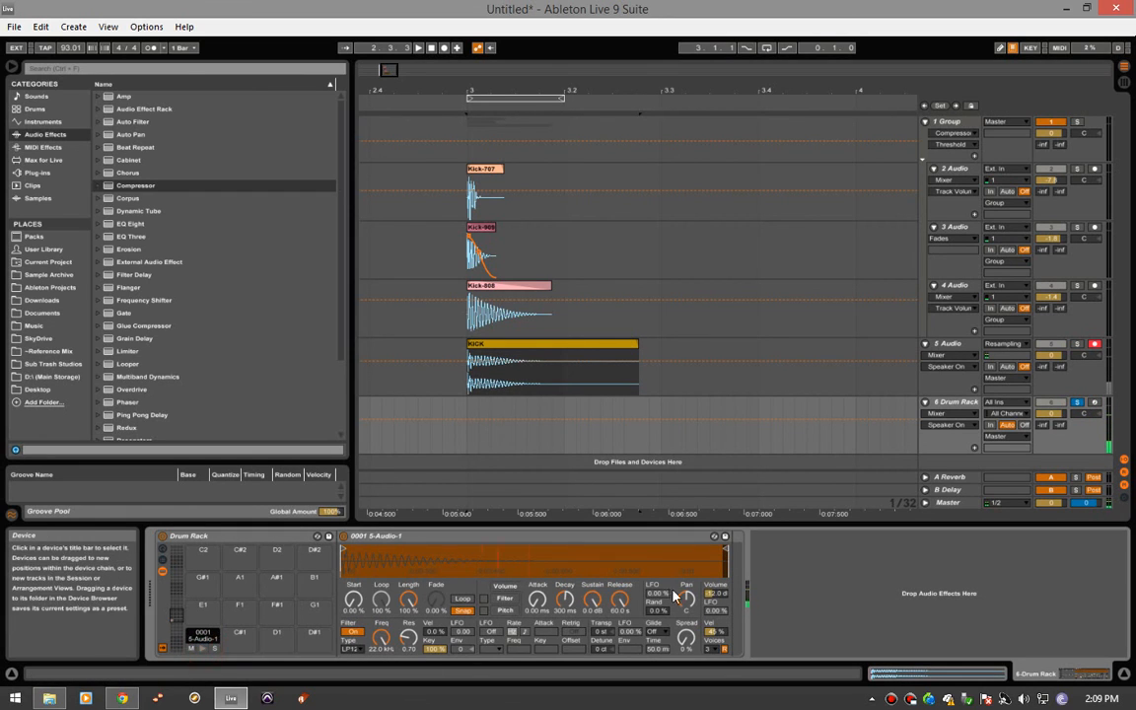
- Set the kick Simpler's volume to -6 dB and audition the kick pad in the Drum Rack
drag(711, 595, 727, 596)
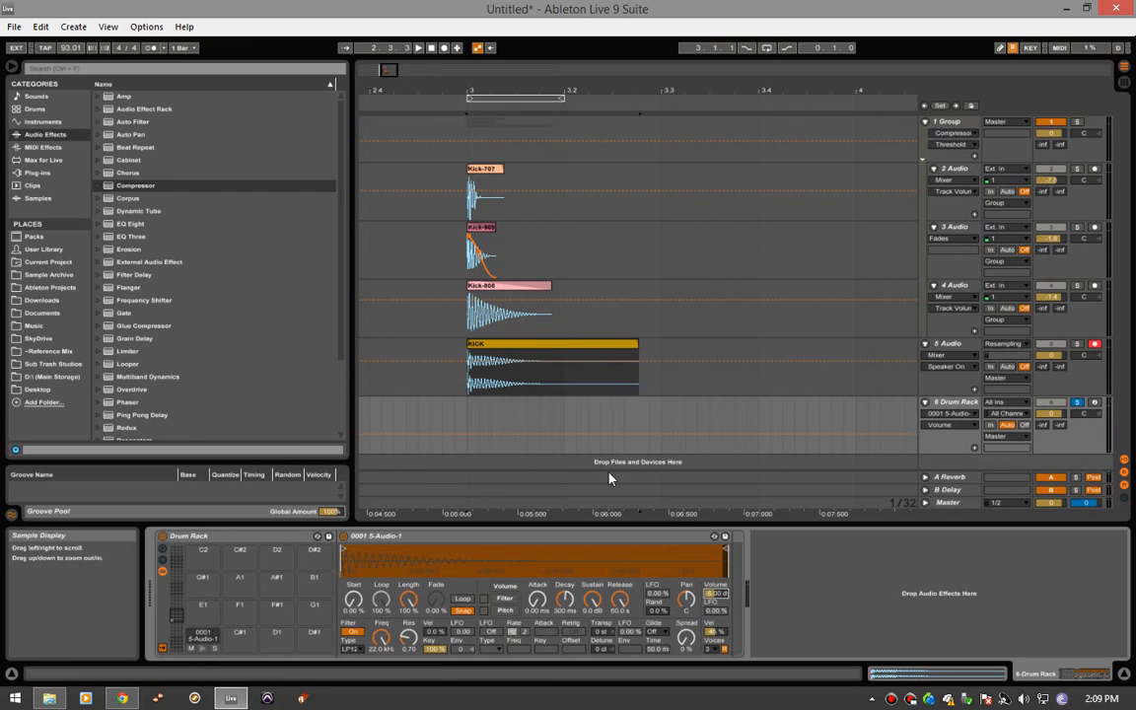
click(475, 384)
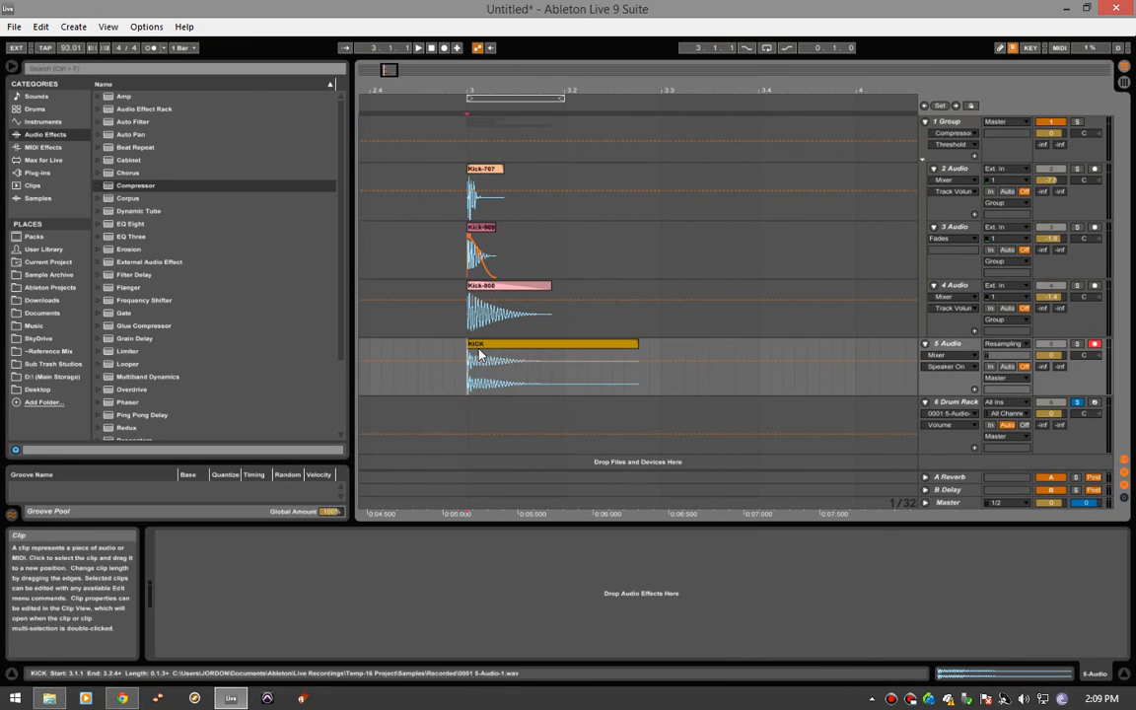
click(476, 418)
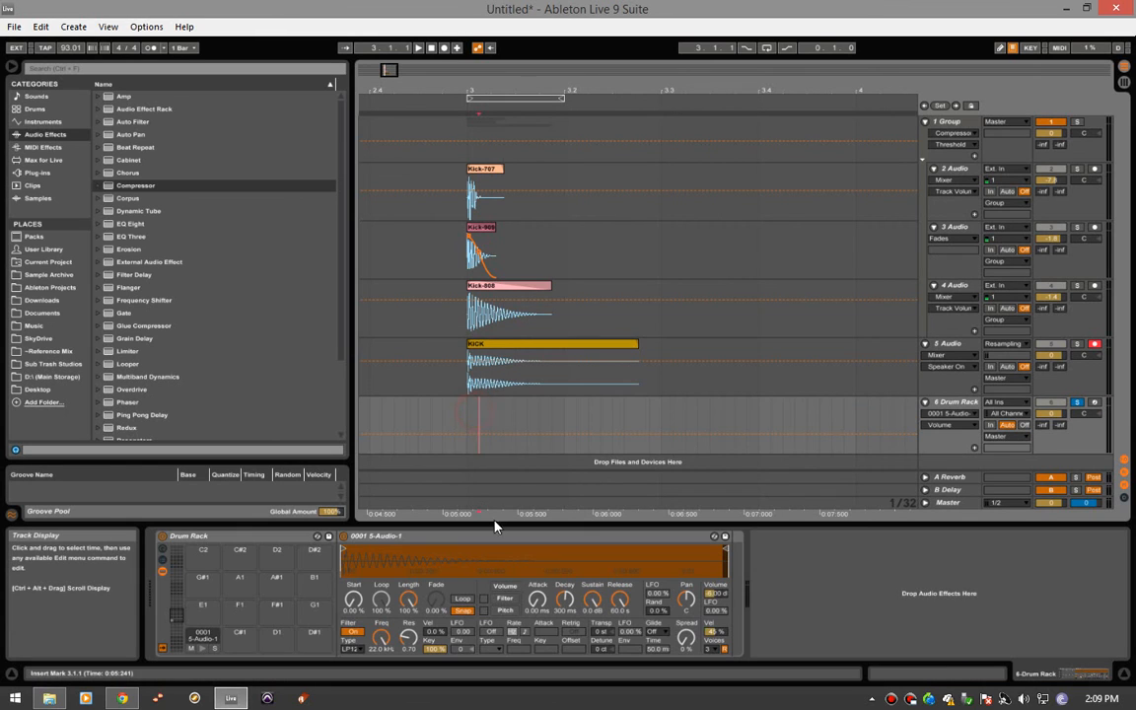
click(201, 649)
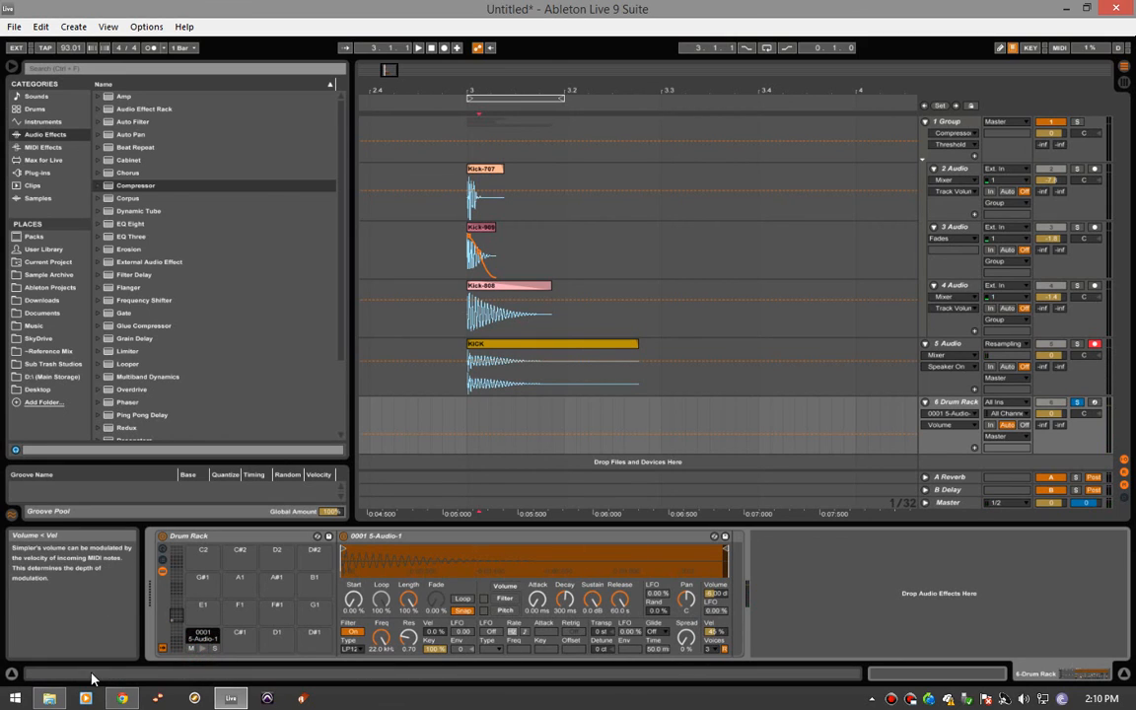
click(202, 650)
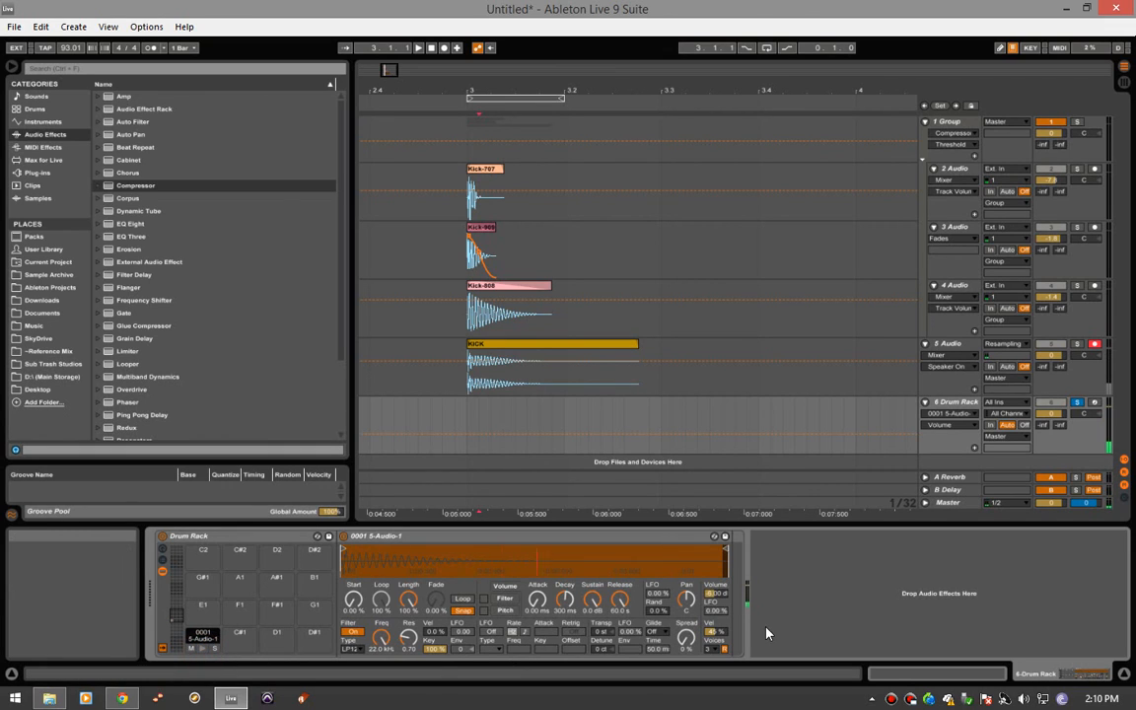
key(space)
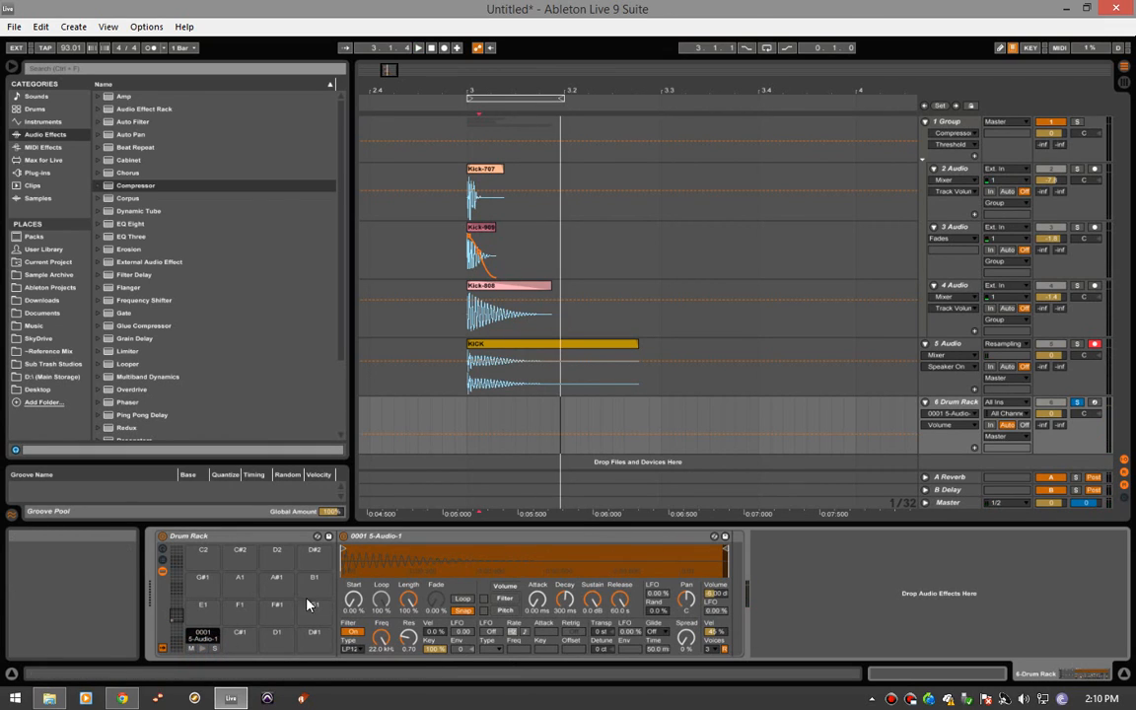
click(439, 705)
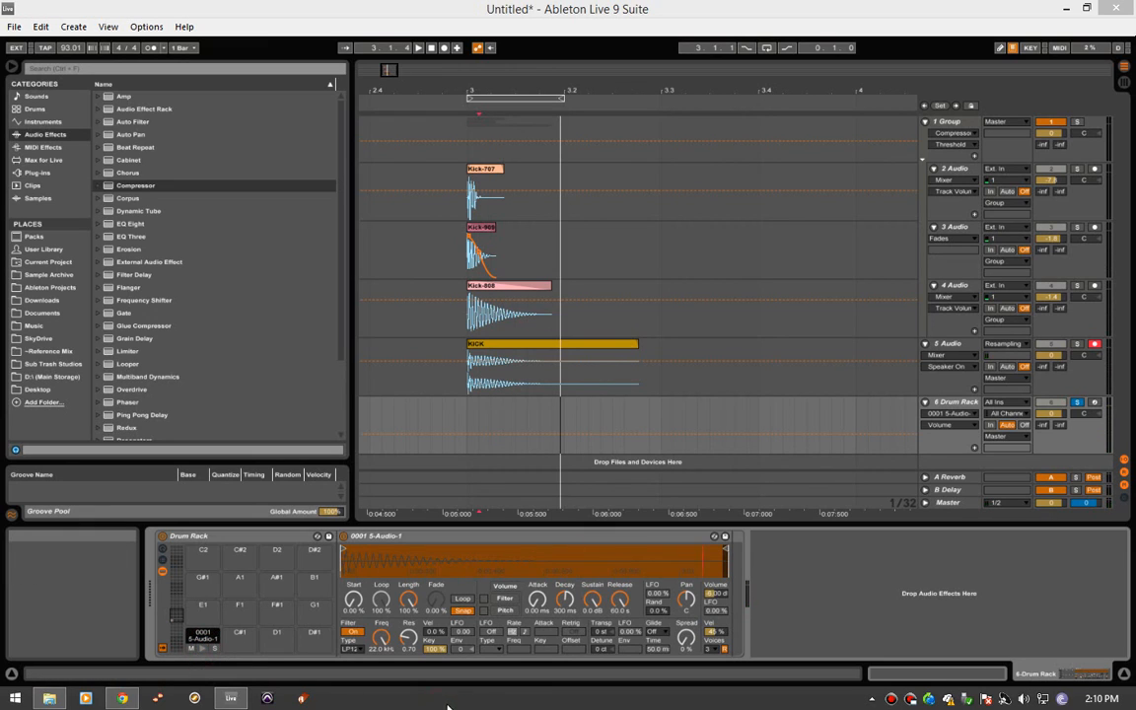